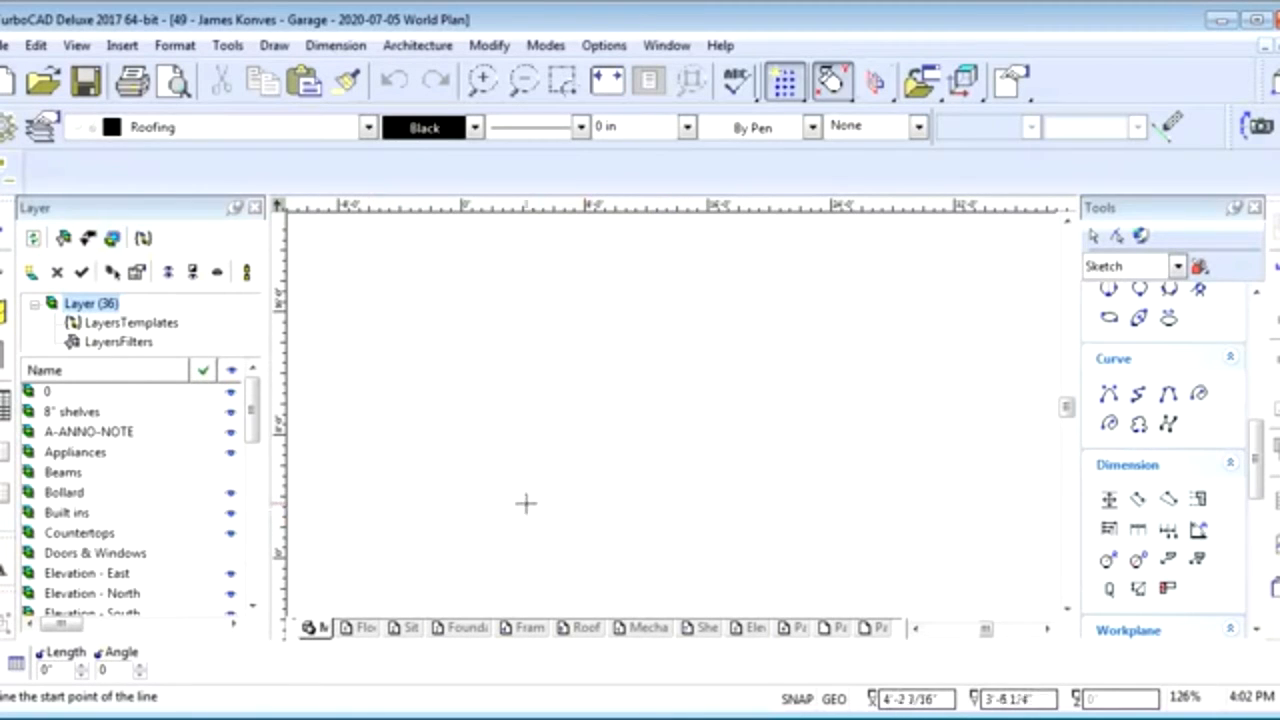
# Delete the stray arcs and diagonal line segments around the door and lower wall of the garage floor plan
pyautogui.moveTo(252, 431); pyautogui.dragTo(259, 583)
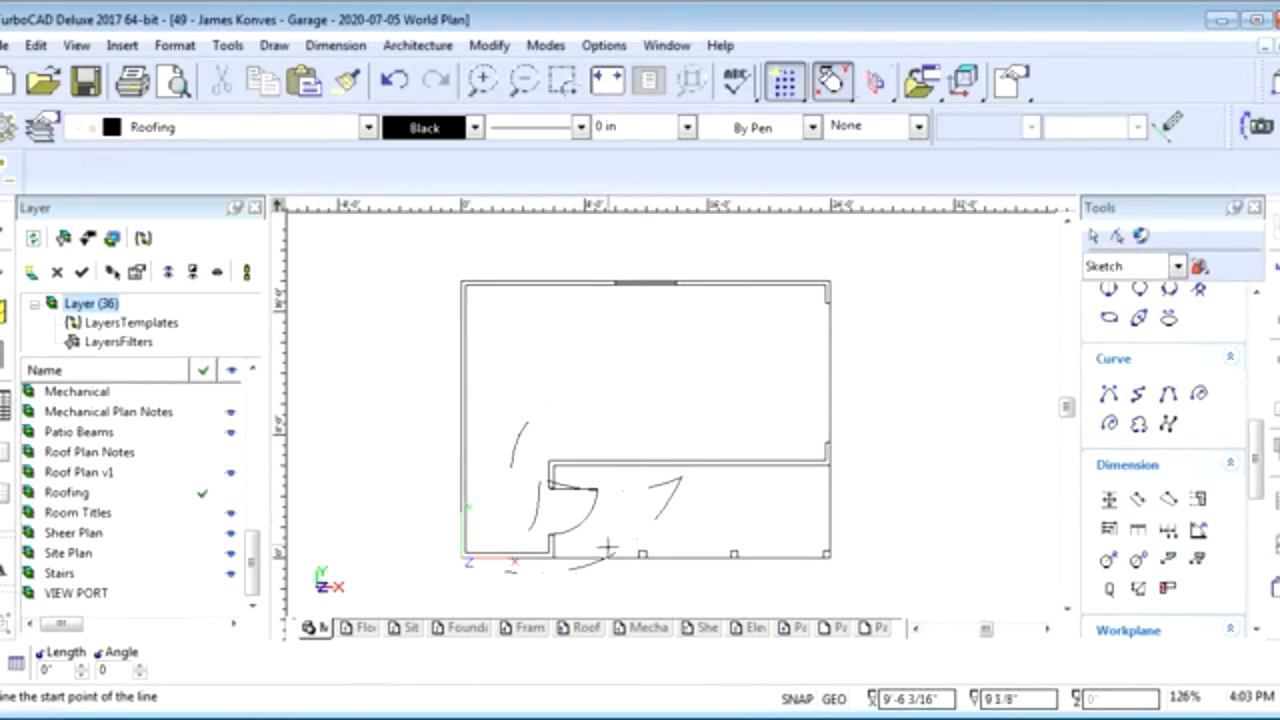
pyautogui.press('Escape')
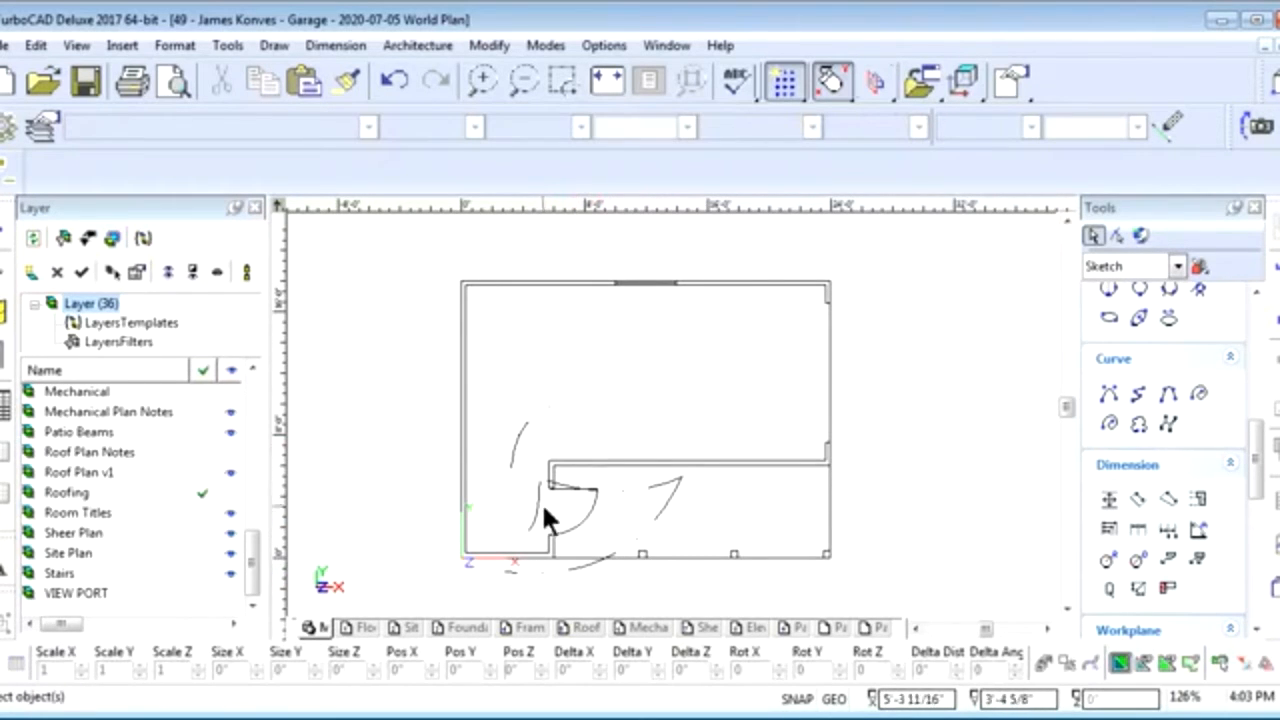
pyautogui.moveTo(537, 525); pyautogui.dragTo(512, 432)
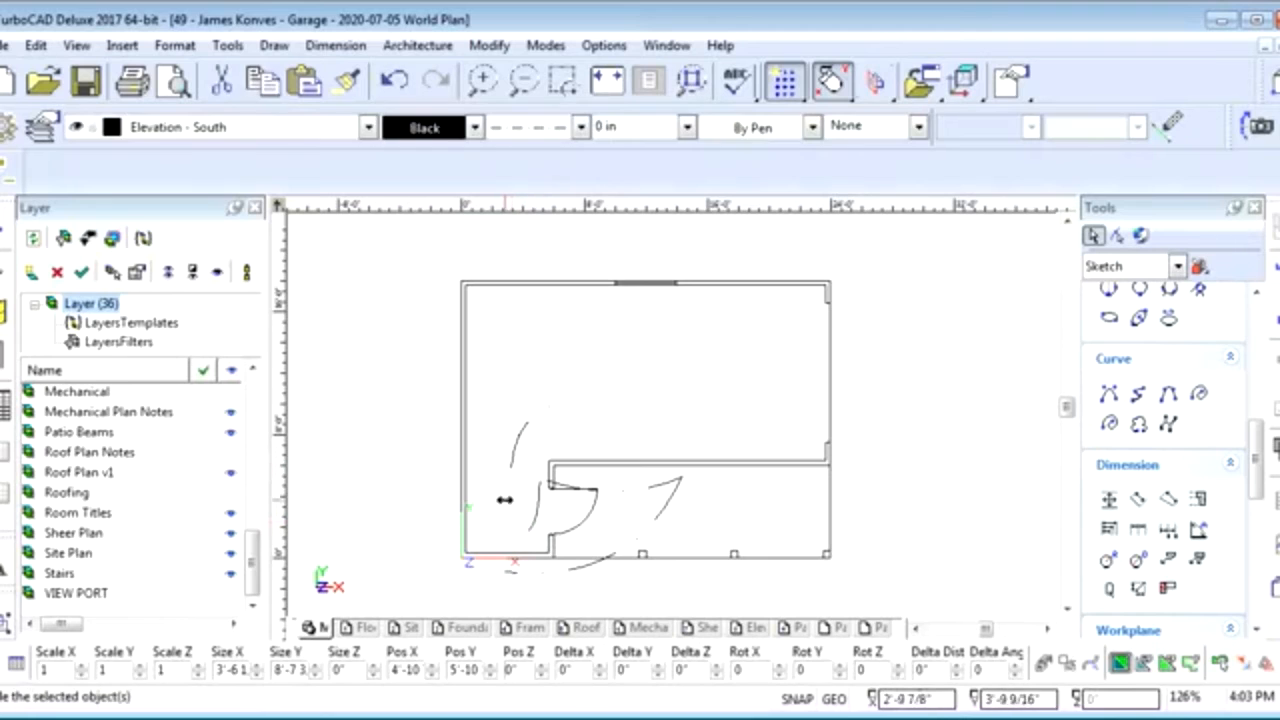
pyautogui.click(203, 391)
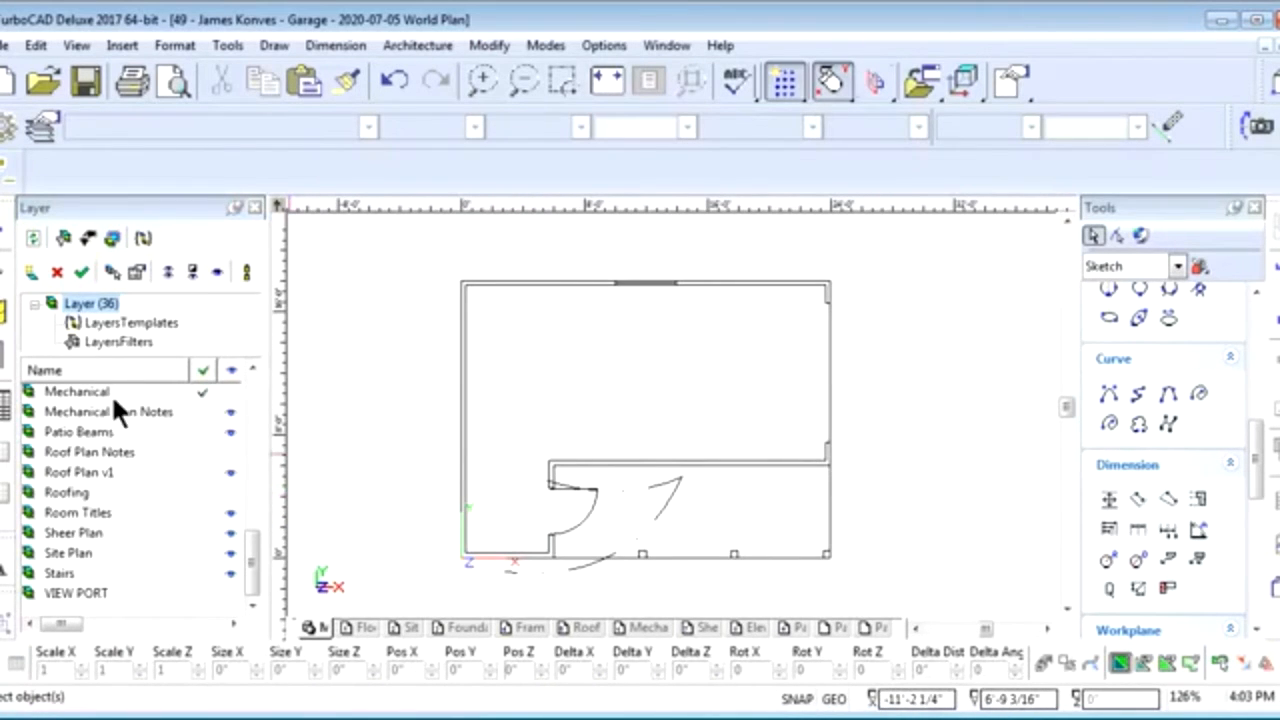
pyautogui.moveTo(697, 527); pyautogui.dragTo(620, 490)
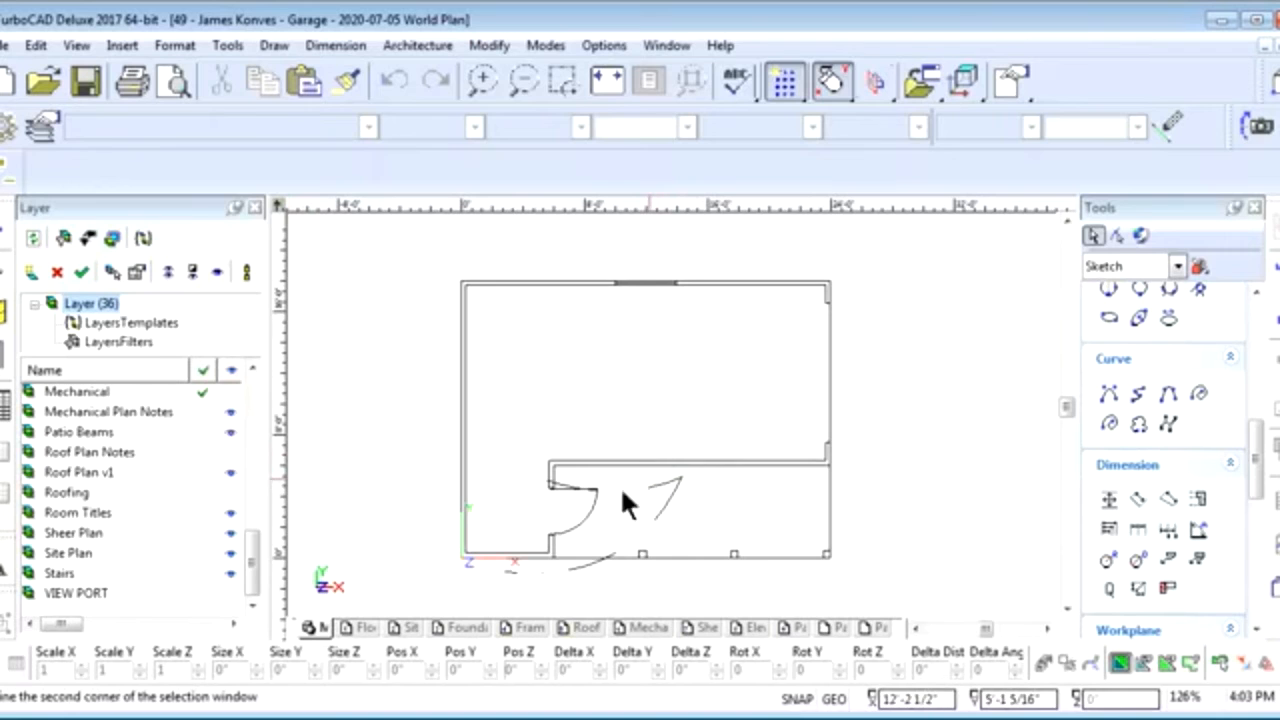
pyautogui.click(202, 391)
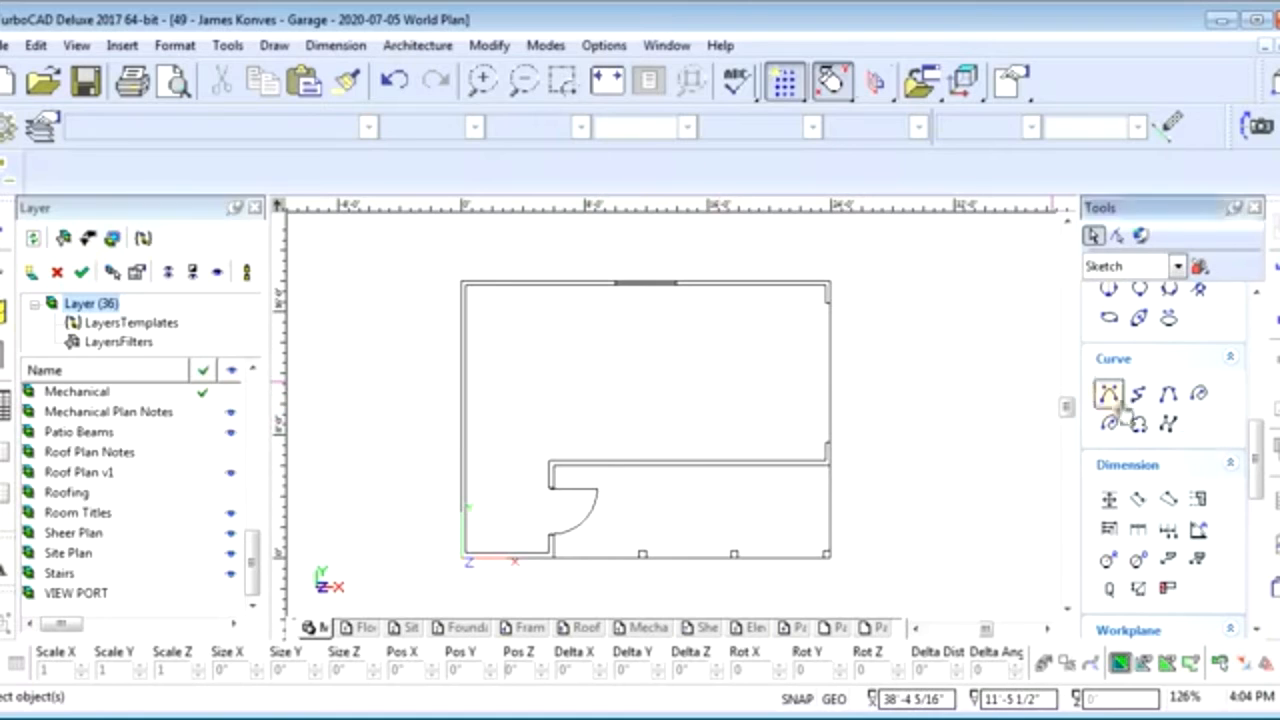
# Set the Rectangle tool's default brush pattern to solid fill
pyautogui.moveTo(1257, 486); pyautogui.dragTo(1260, 412)
pyautogui.doubleClick(1107, 438)
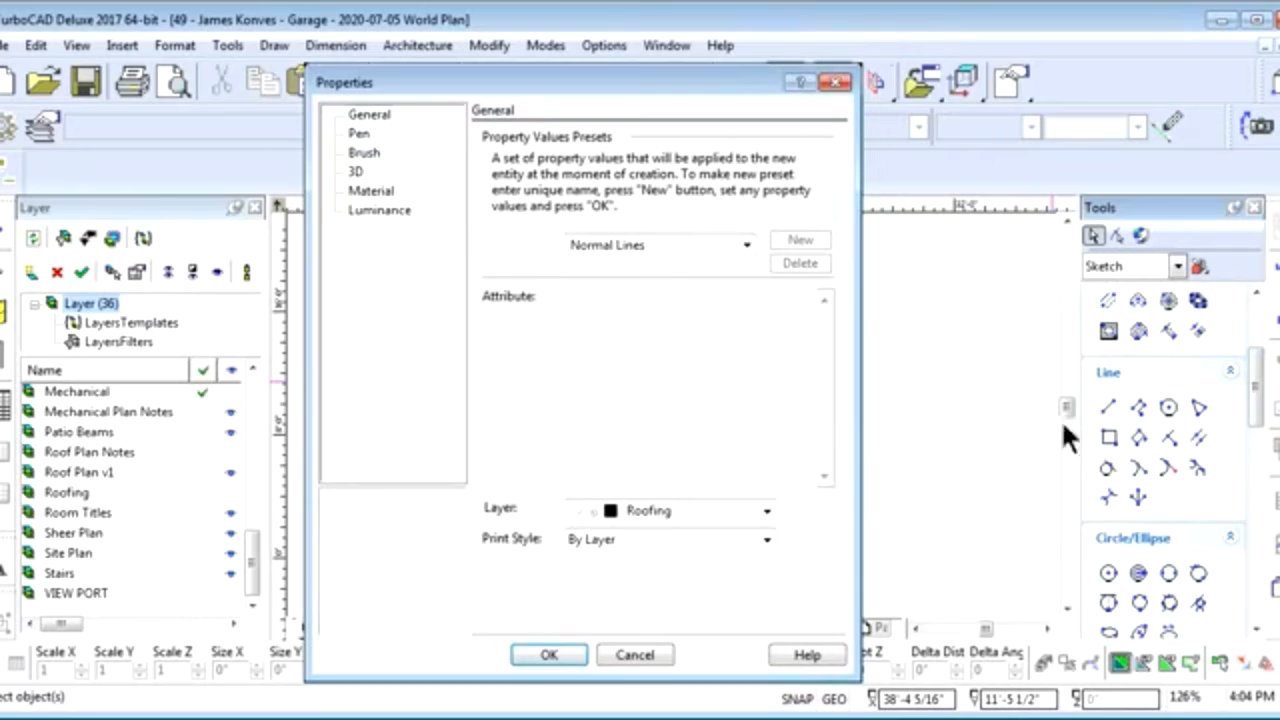
pyautogui.click(364, 152)
pyautogui.click(558, 320)
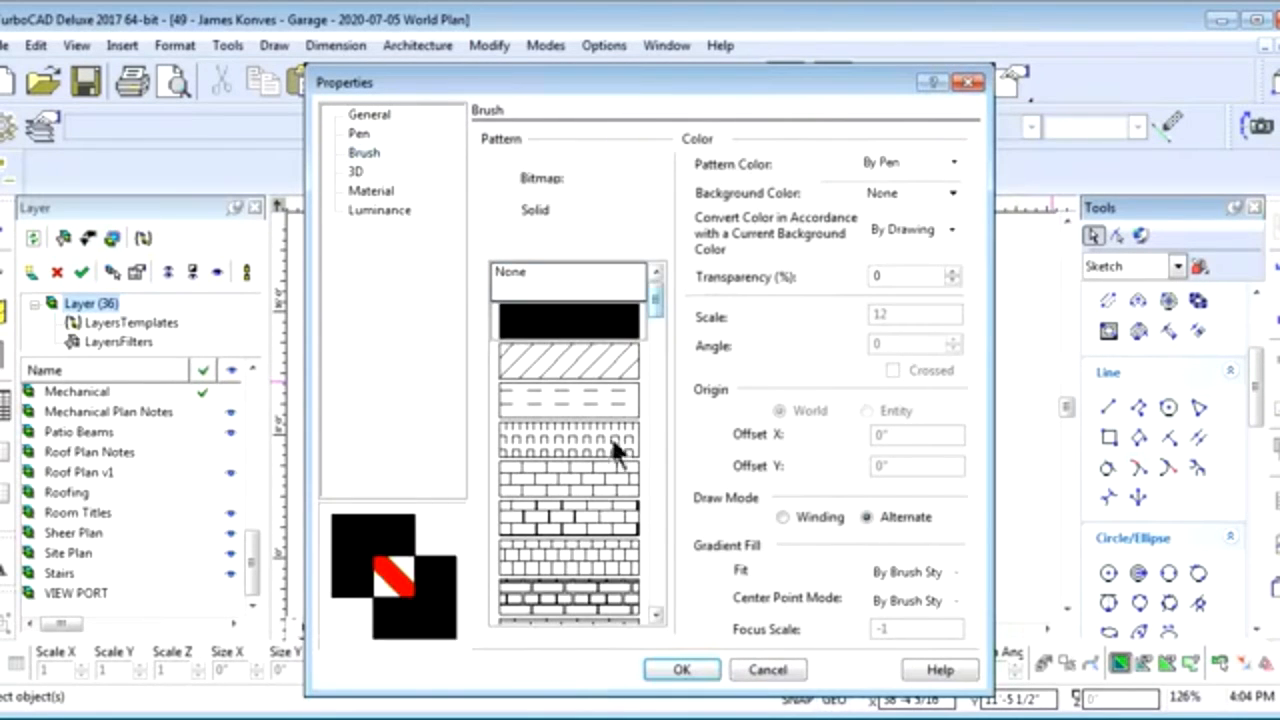
pyautogui.click(682, 669)
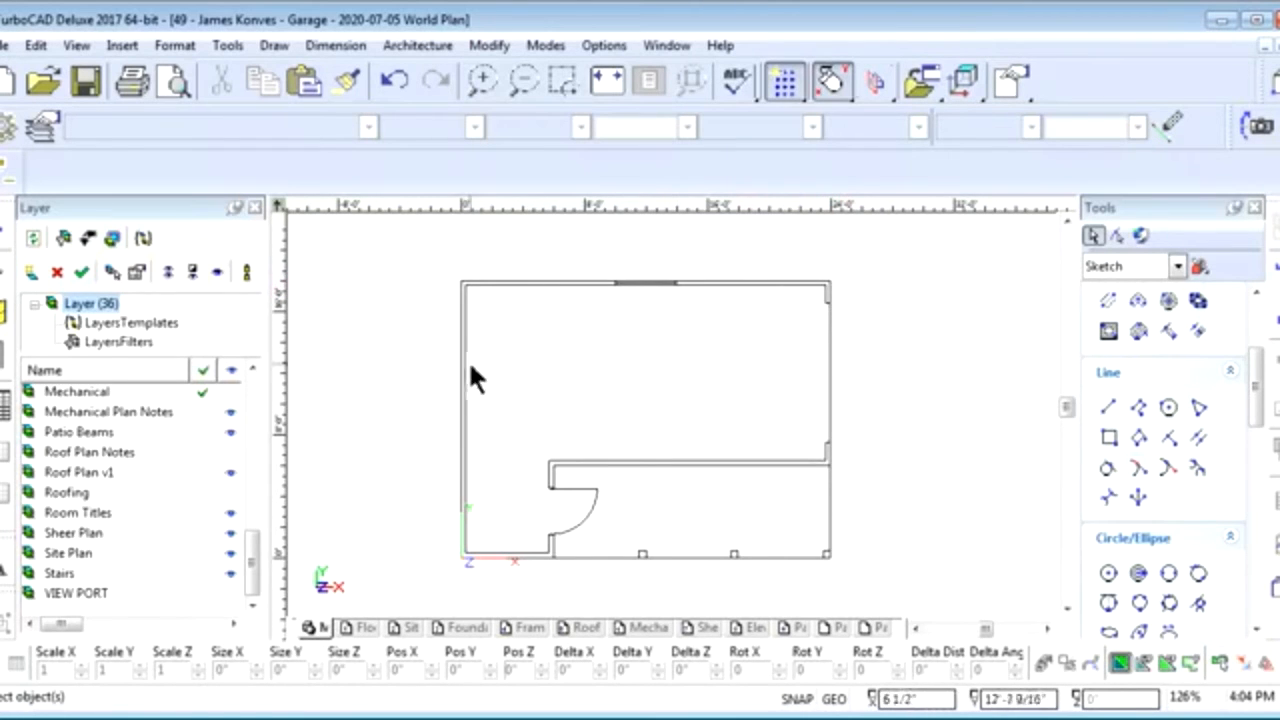
pyautogui.scroll(5, 836, 284)
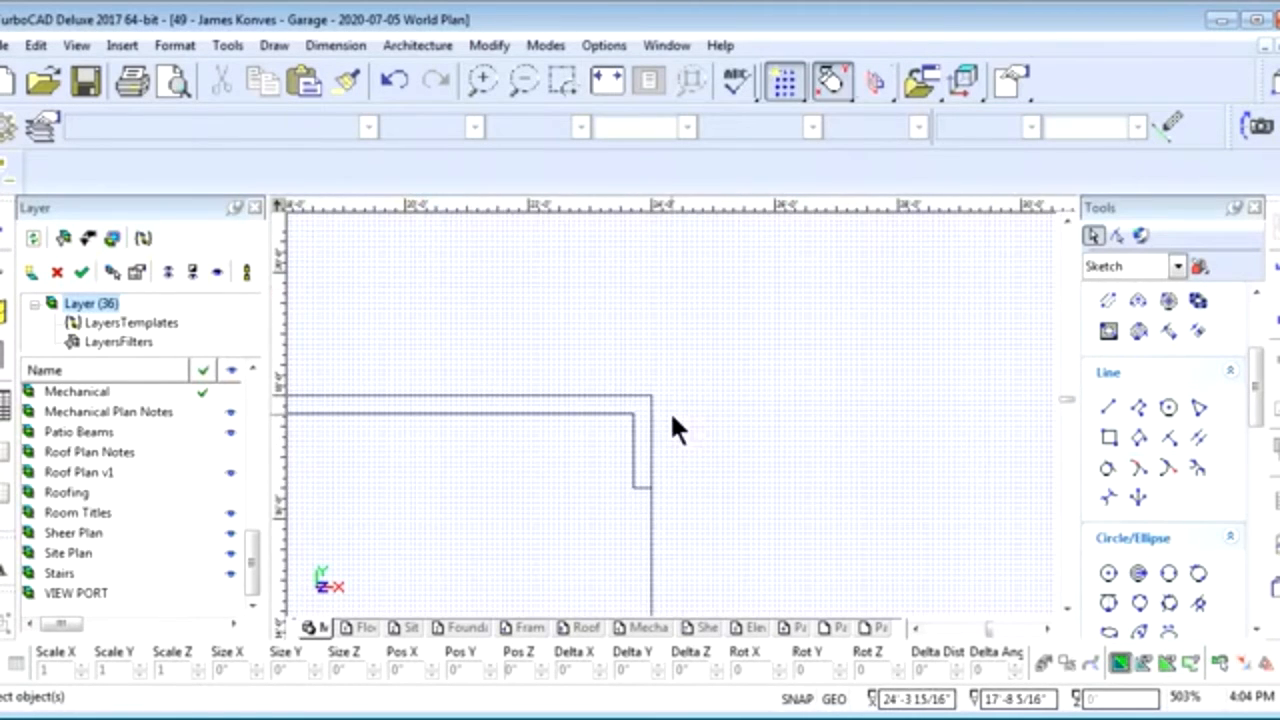
pyautogui.scroll(2, 631, 384)
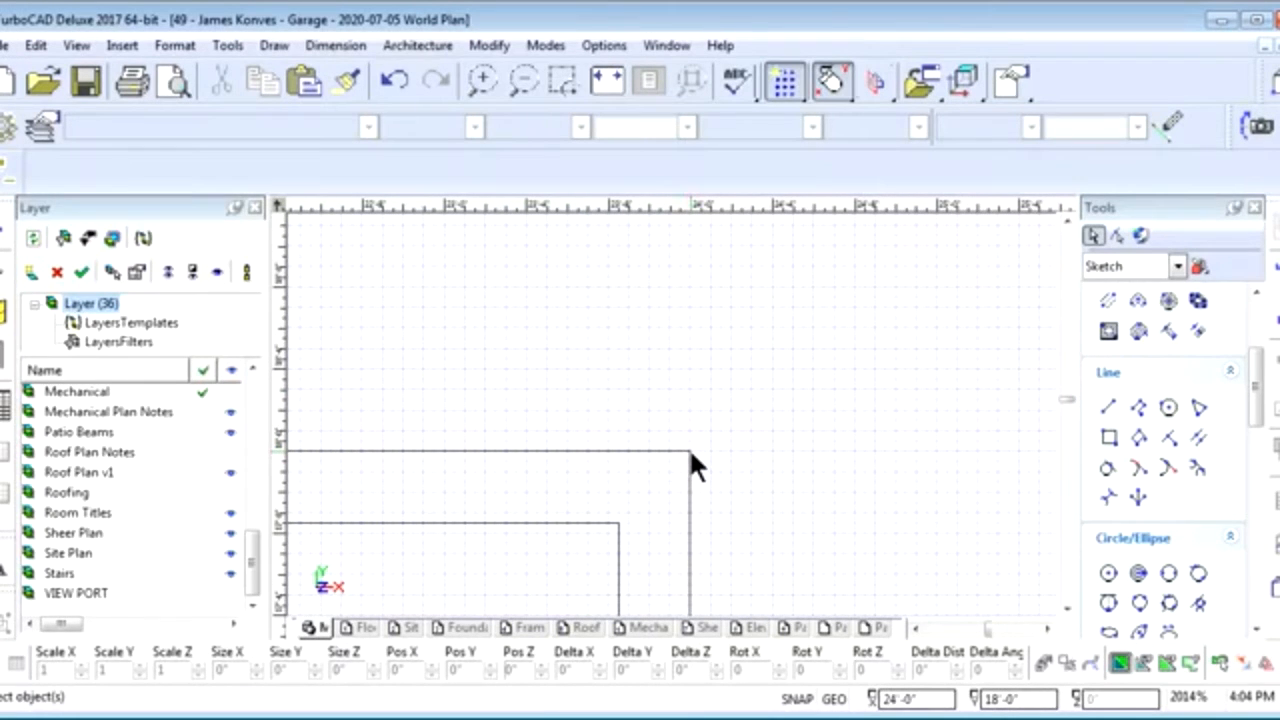
pyautogui.click(689, 451)
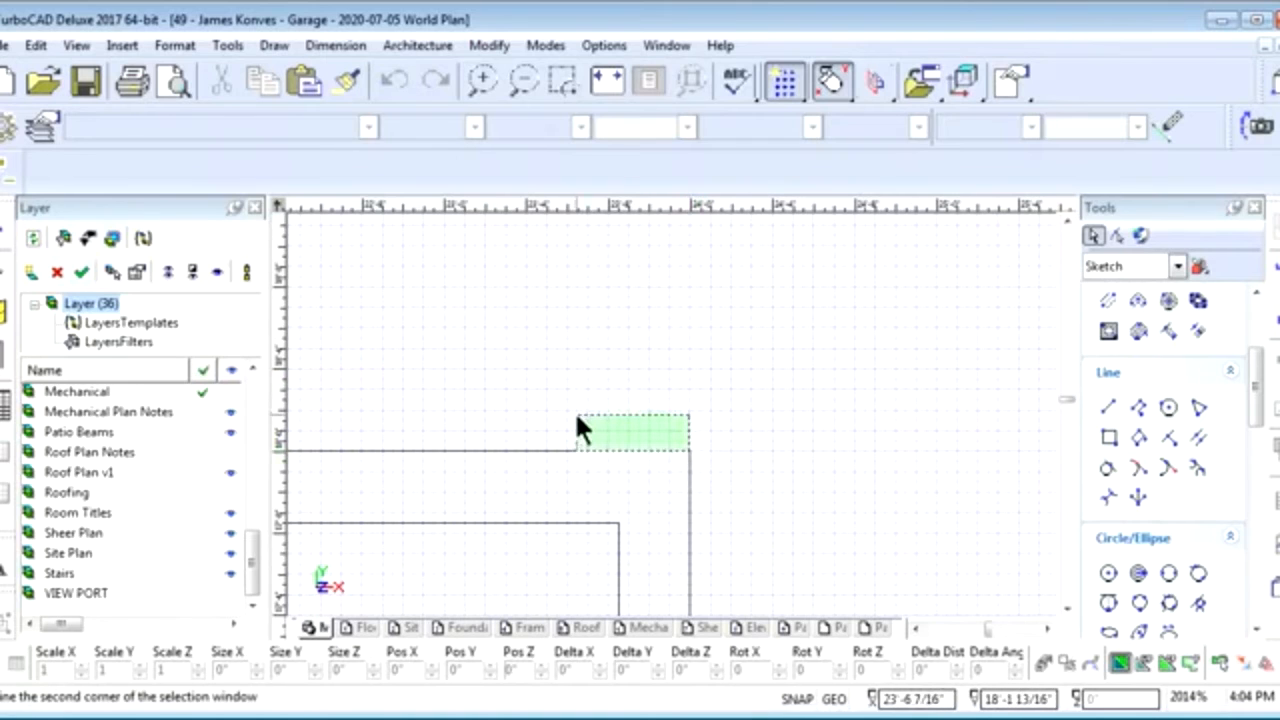
pyautogui.scroll(-3, 672, 418)
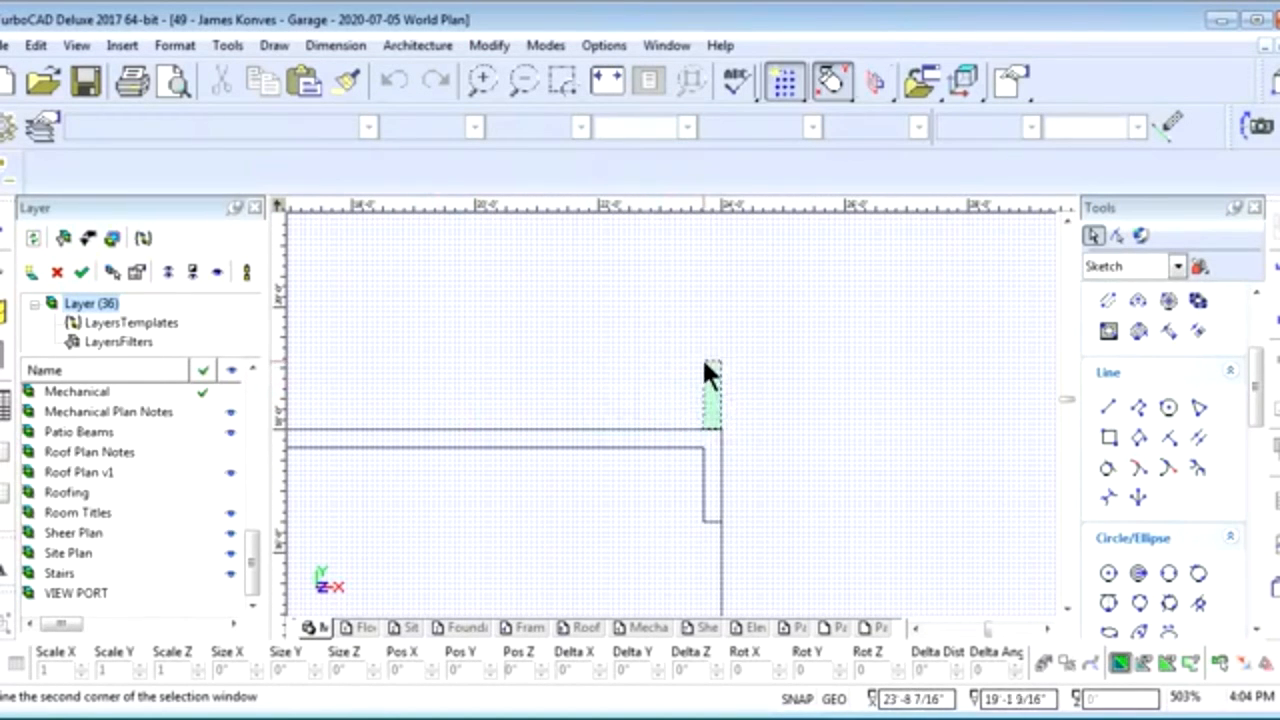
pyautogui.click(591, 374)
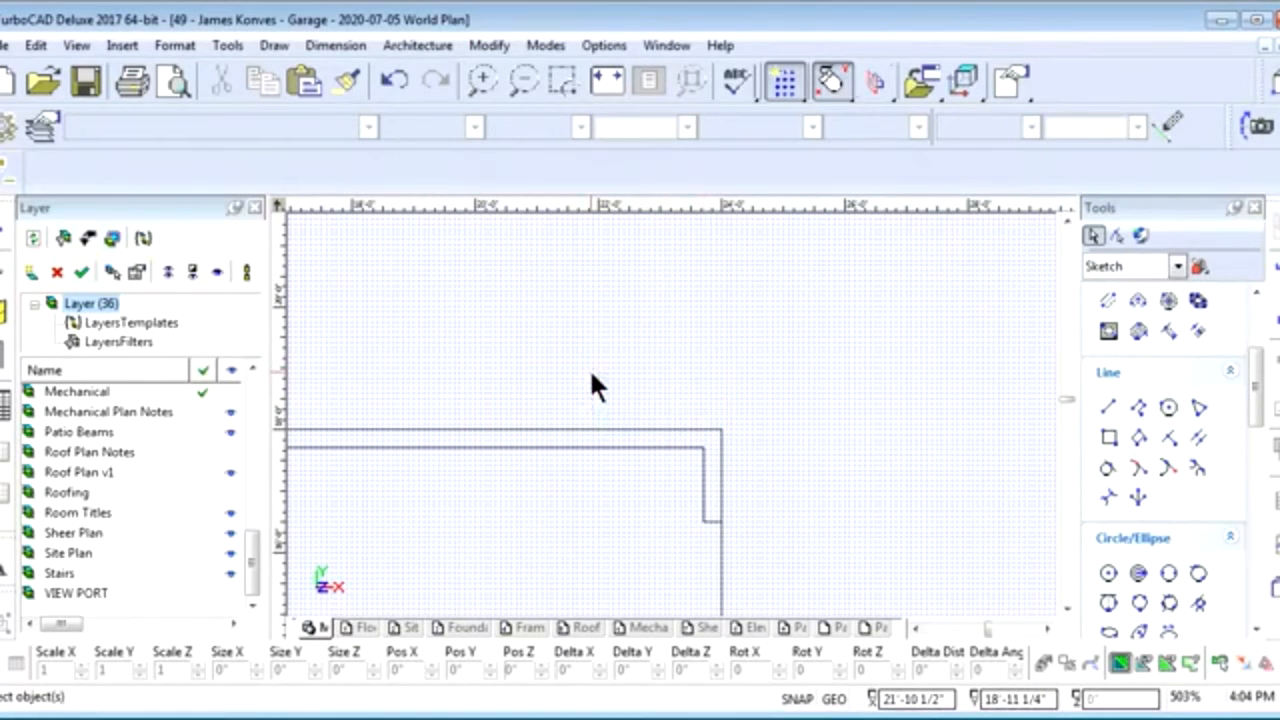
# Start a rectangle at the floor plan's upper-right outer wall corner and assign it to the Sheer Plan layer
pyautogui.click(1109, 440)
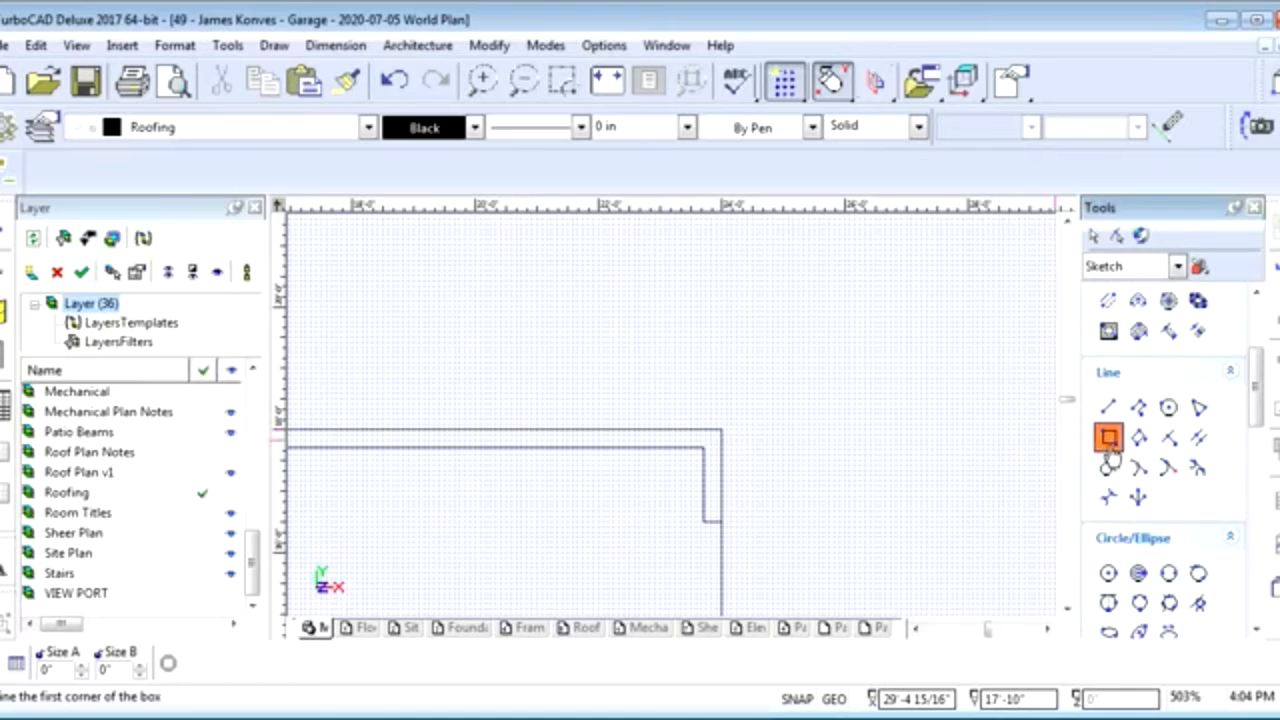
pyautogui.click(720, 429)
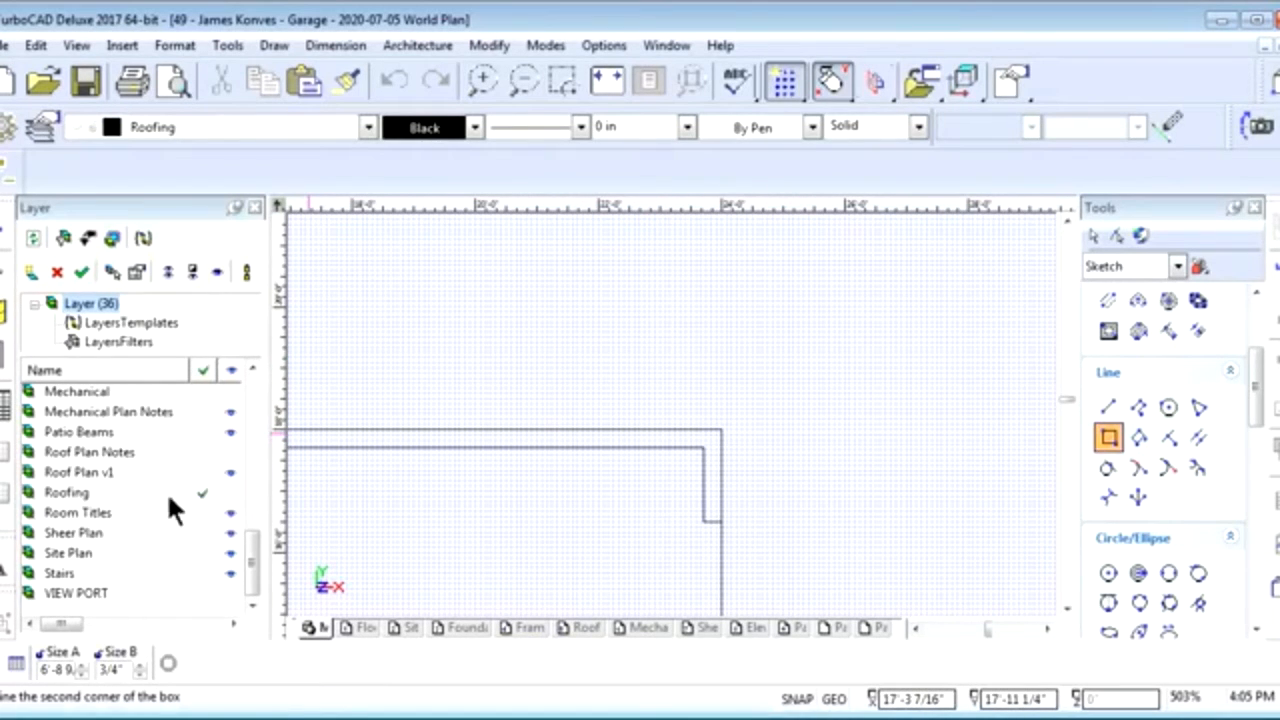
pyautogui.moveTo(251, 563); pyautogui.dragTo(251, 575)
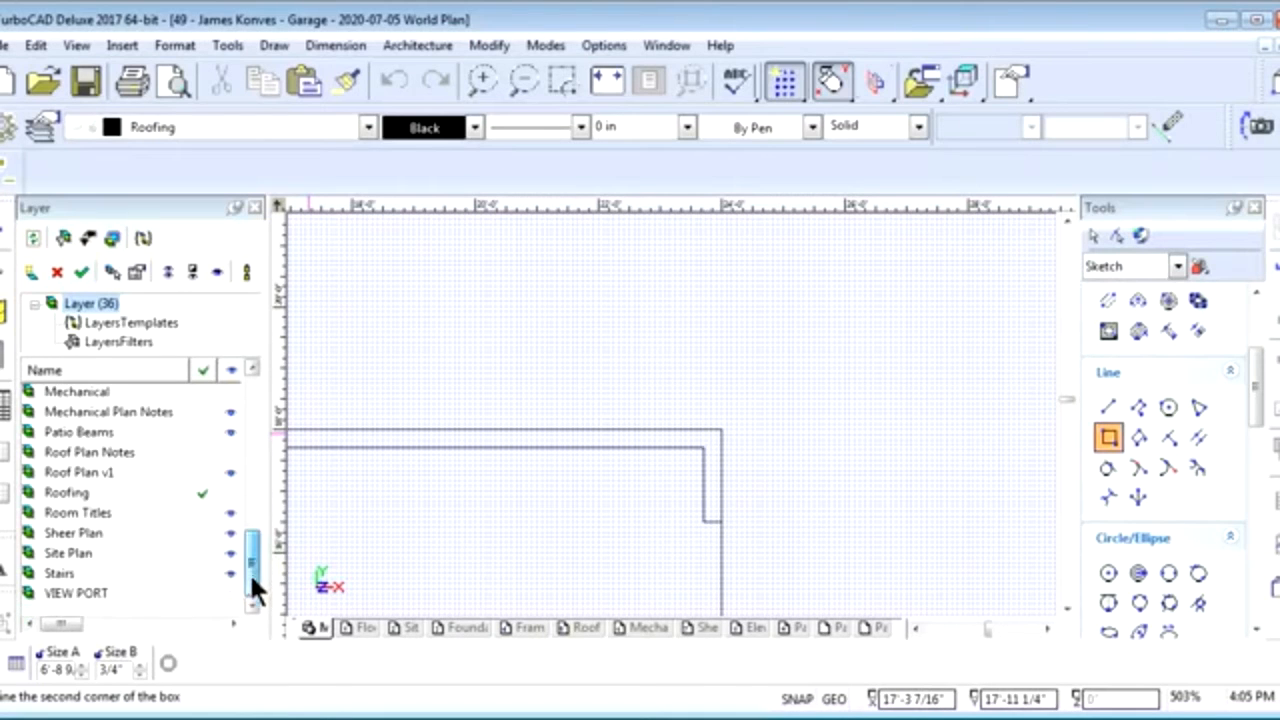
pyautogui.click(202, 532)
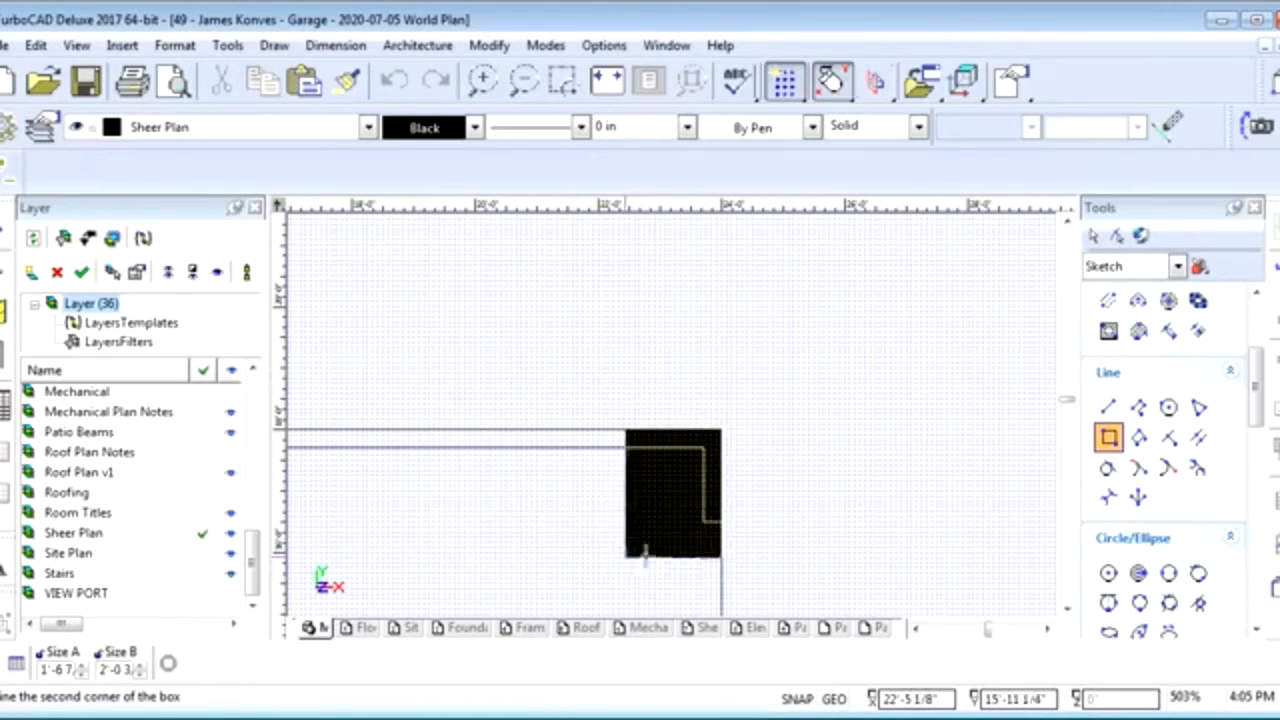
# Complete the solid rectangle along the full upper exterior wall with a size of 24' by 1.5"
pyautogui.click(915, 628)
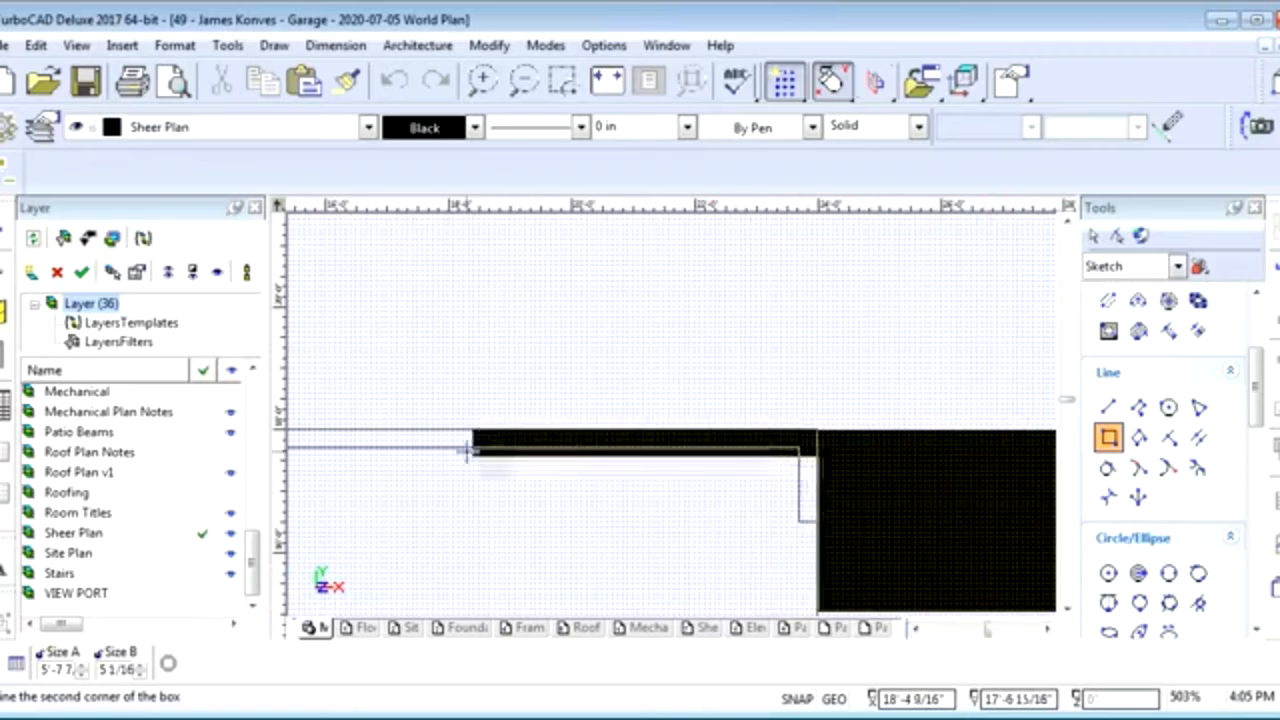
pyautogui.scroll(-1, 436, 430)
pyautogui.scroll(1, 560, 393)
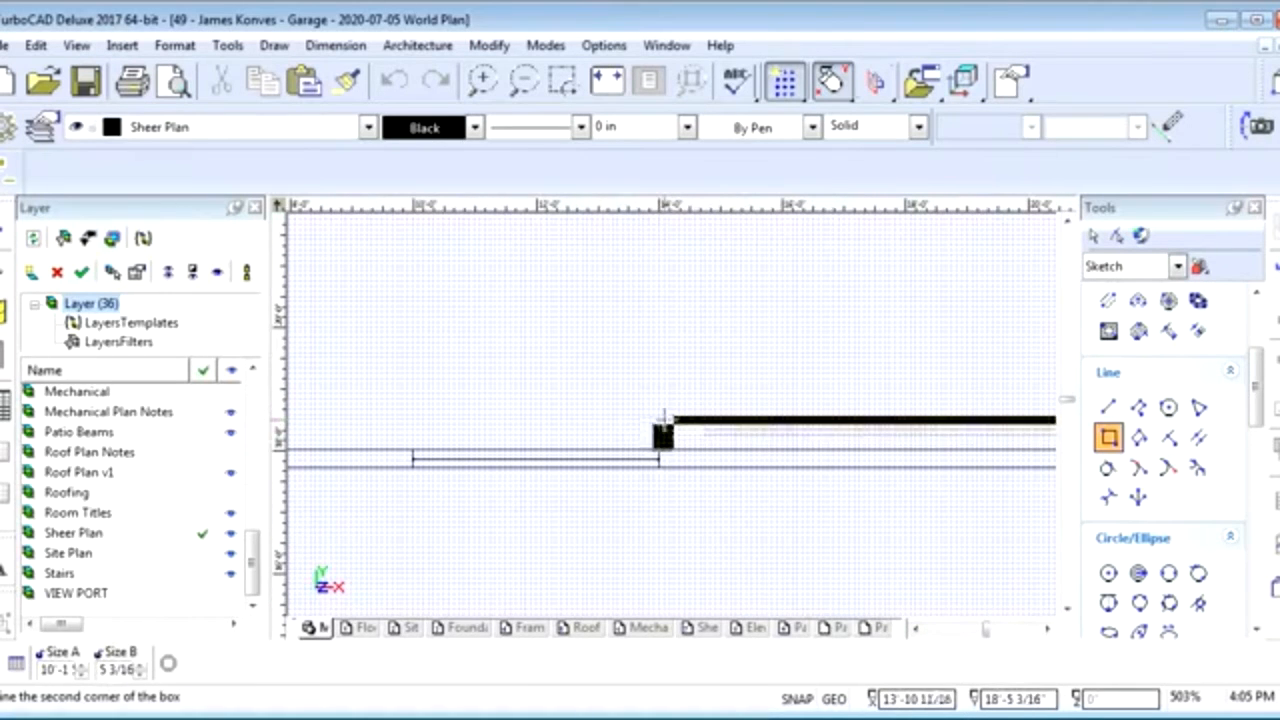
pyautogui.scroll(-1, 626, 437)
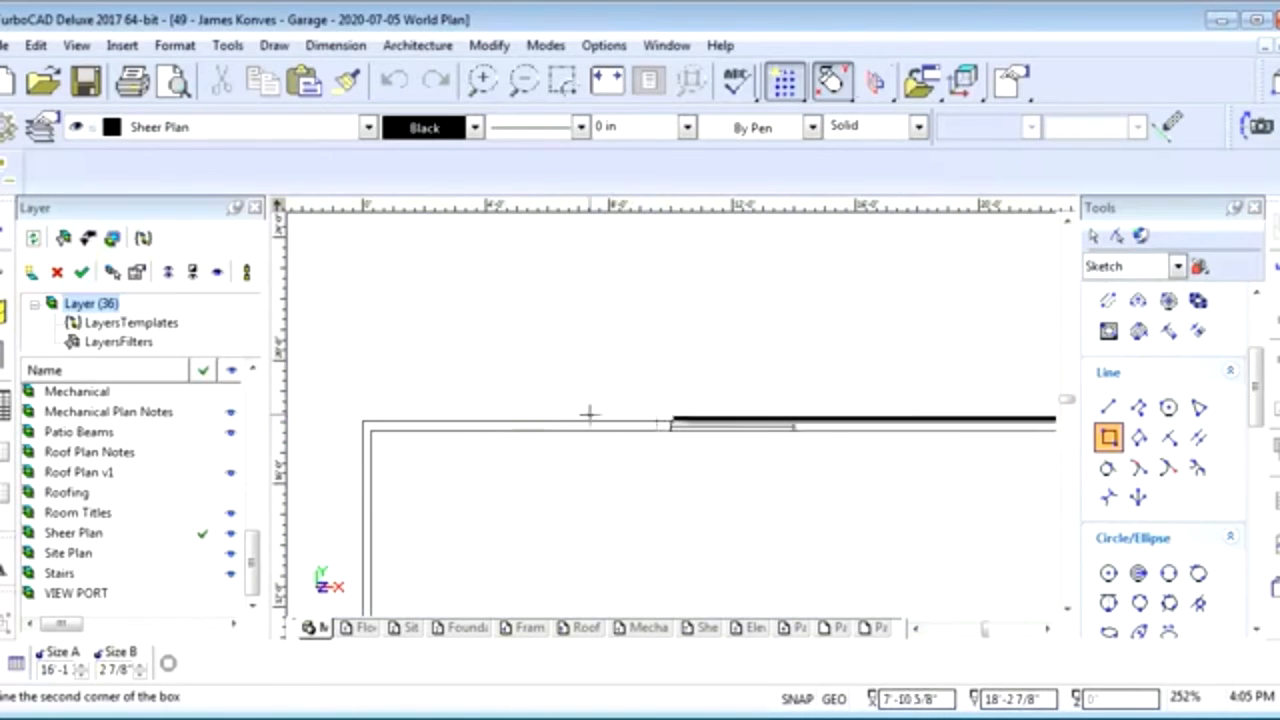
pyautogui.scroll(2, 797, 420)
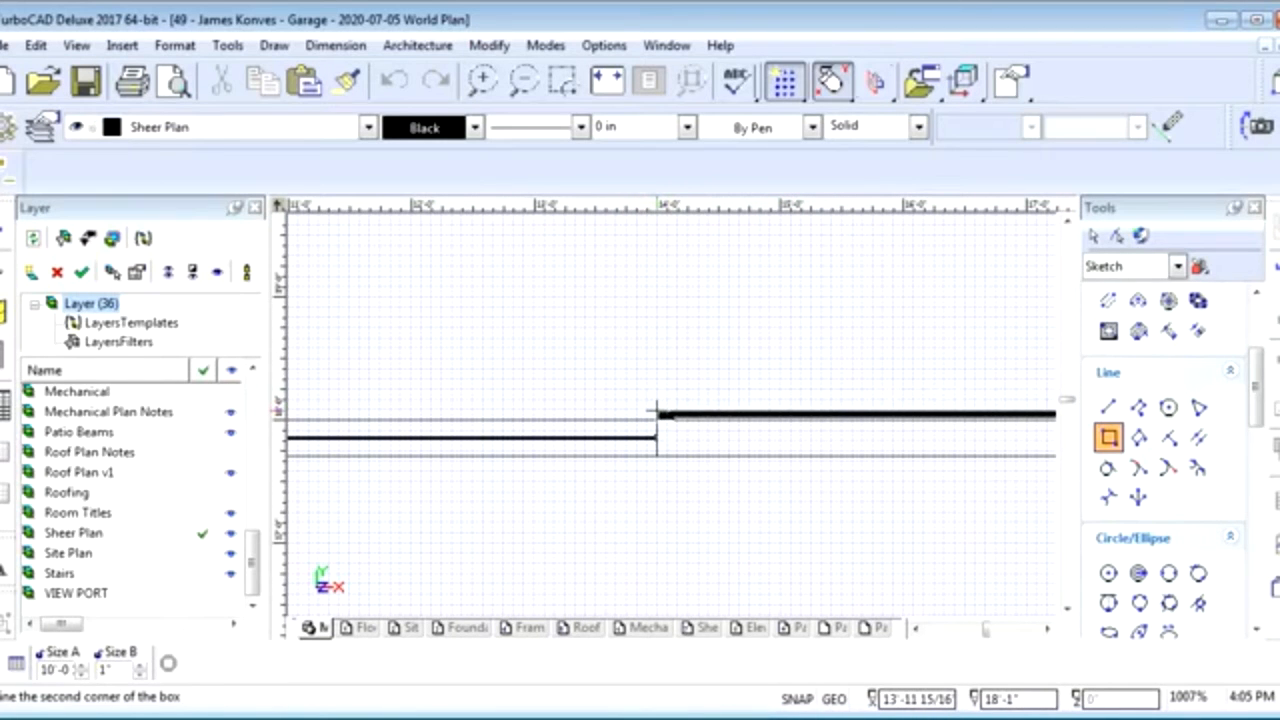
pyautogui.scroll(-2, 657, 410)
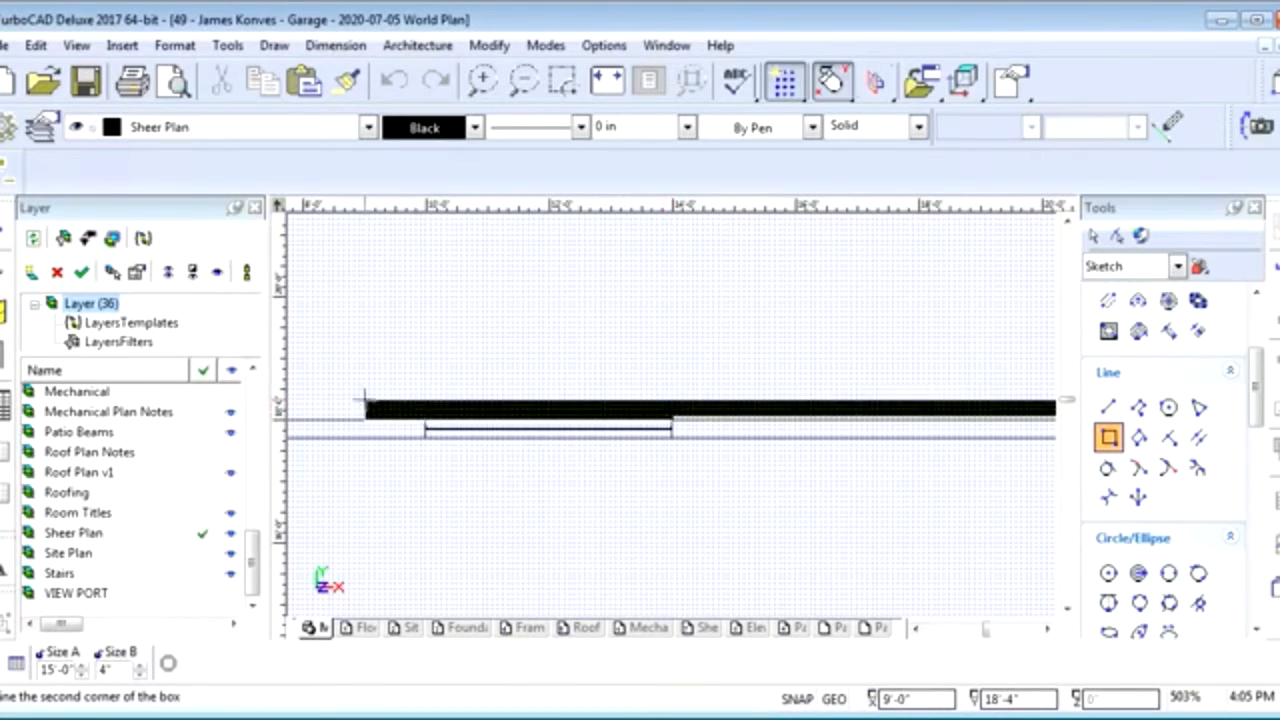
pyautogui.scroll(-2, 363, 400)
pyautogui.scroll(4, 660, 425)
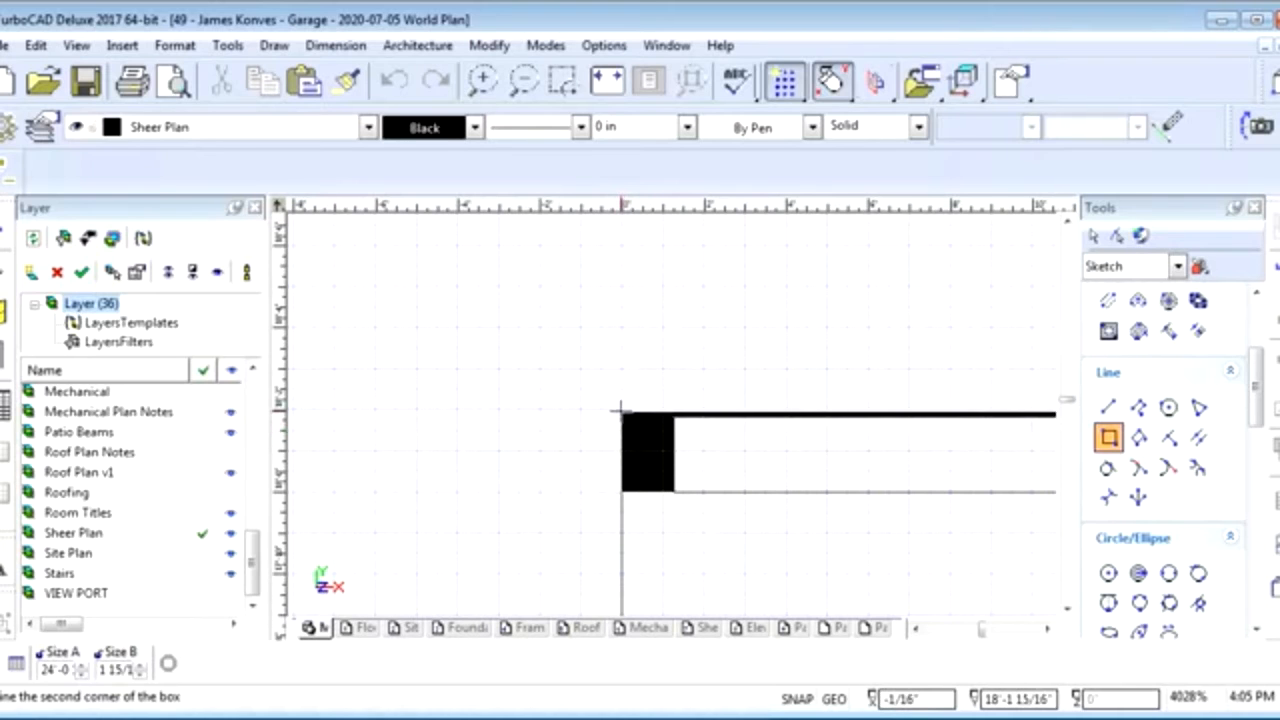
pyautogui.scroll(-10, 620, 408)
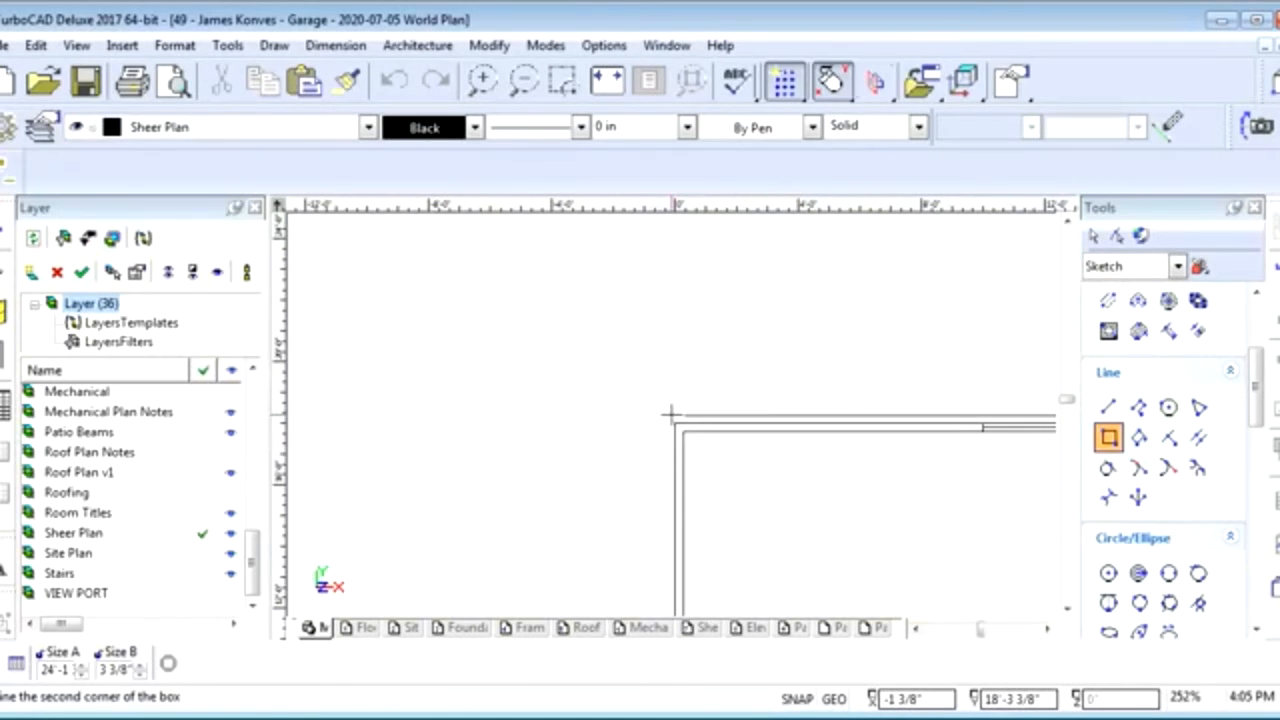
pyautogui.scroll(8, 670, 412)
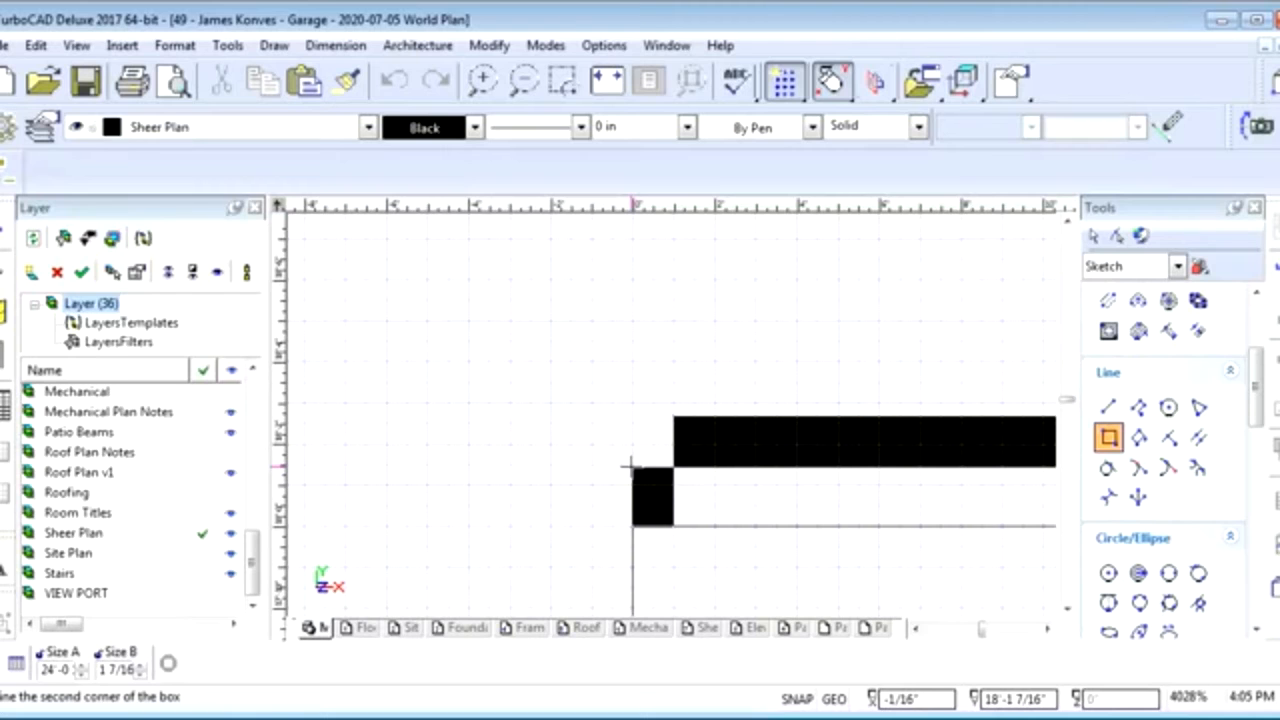
pyautogui.press('Tab')
pyautogui.write('24')
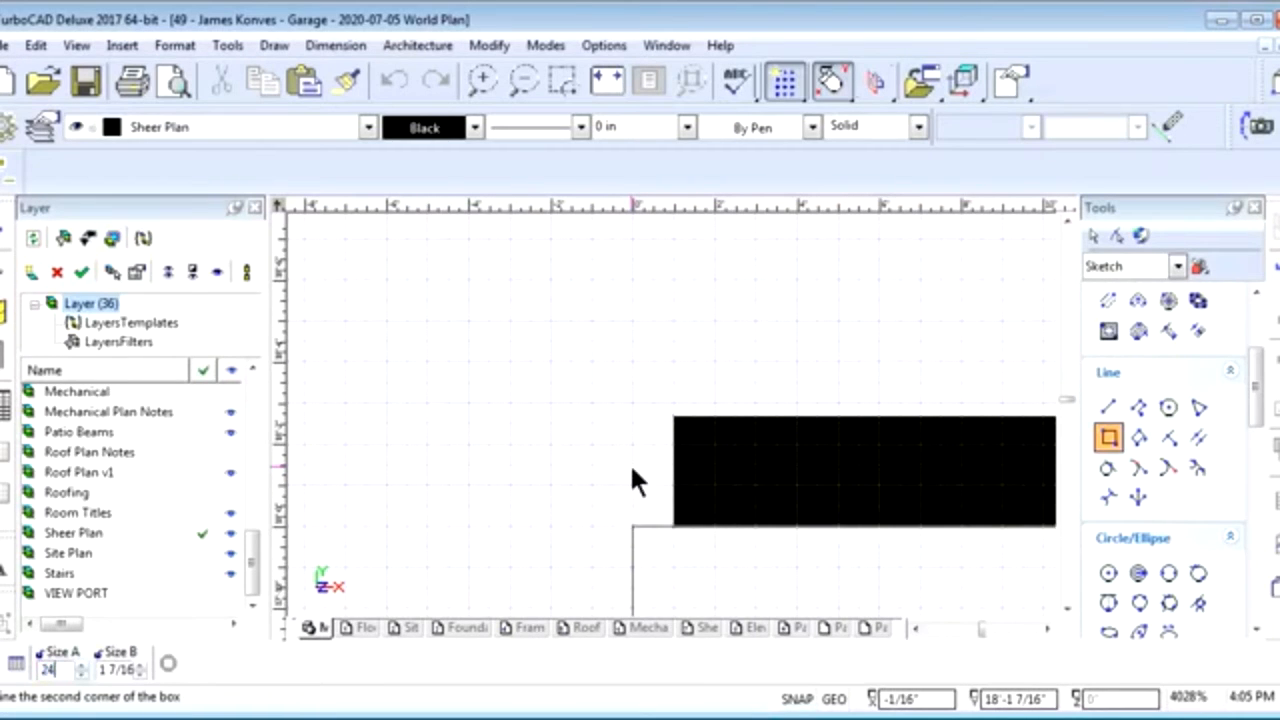
pyautogui.press('Tab')
pyautogui.write('1.5')
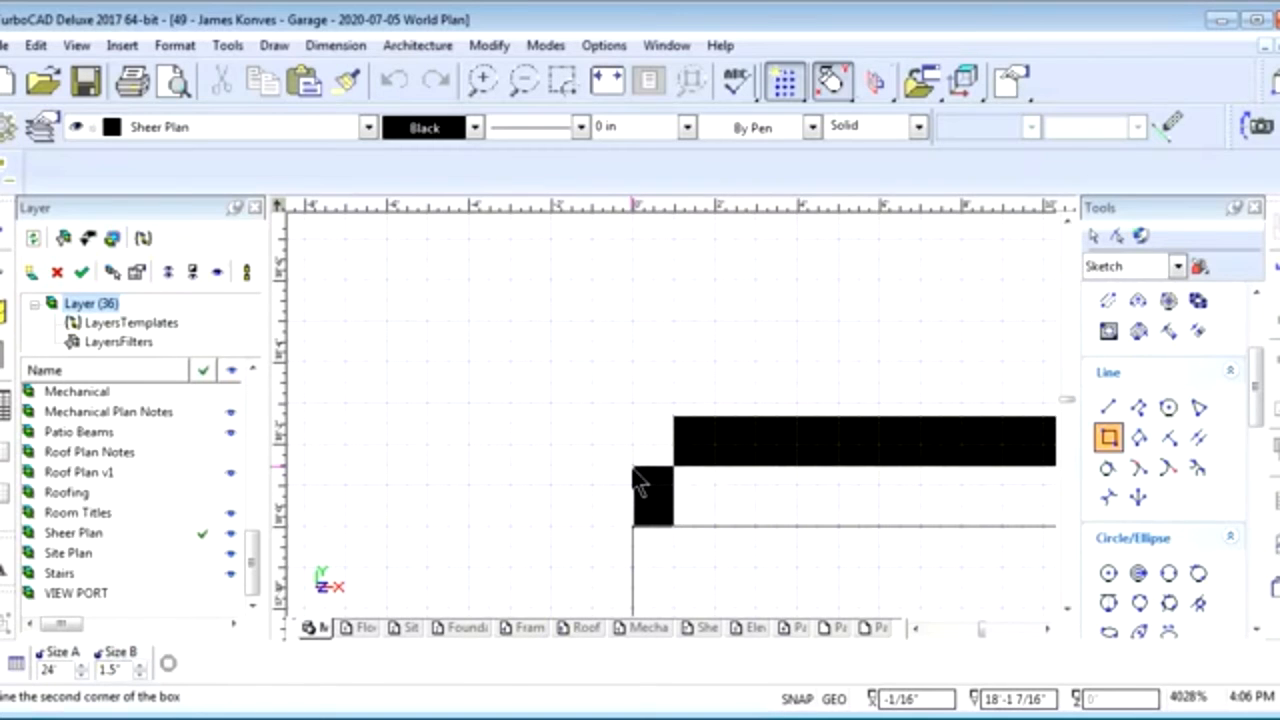
pyautogui.press('Return')
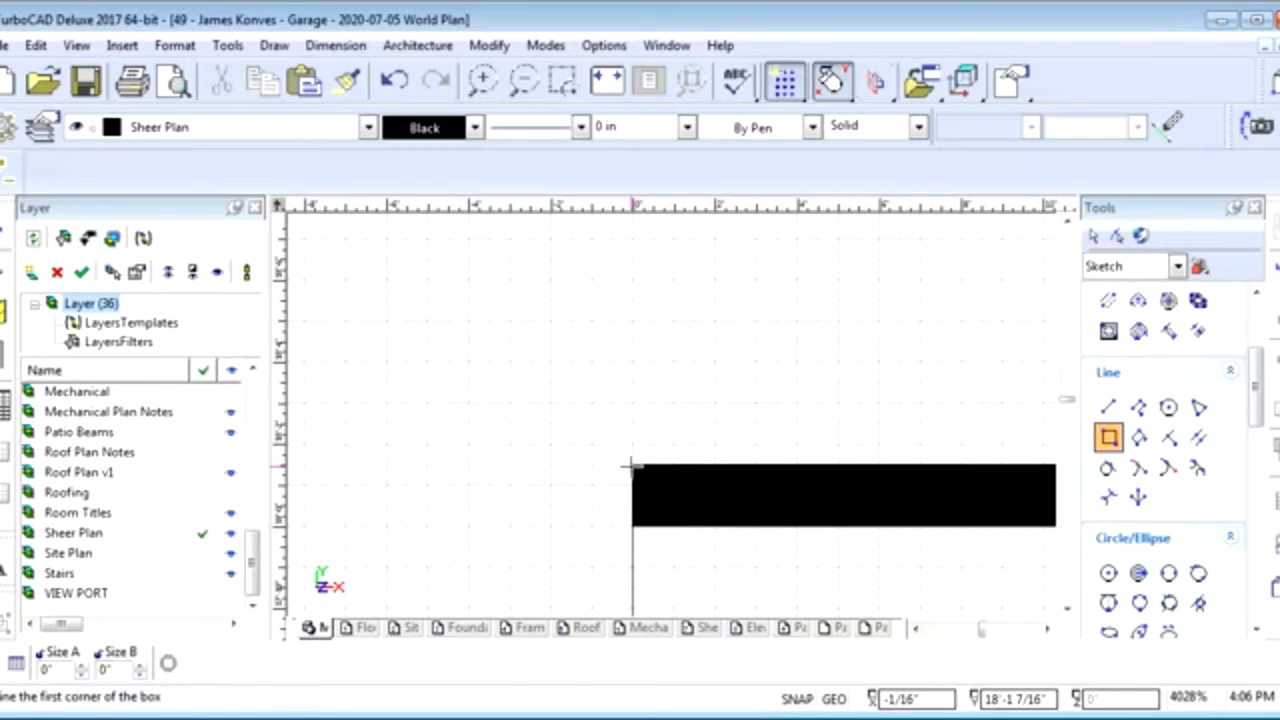
pyautogui.press('space')
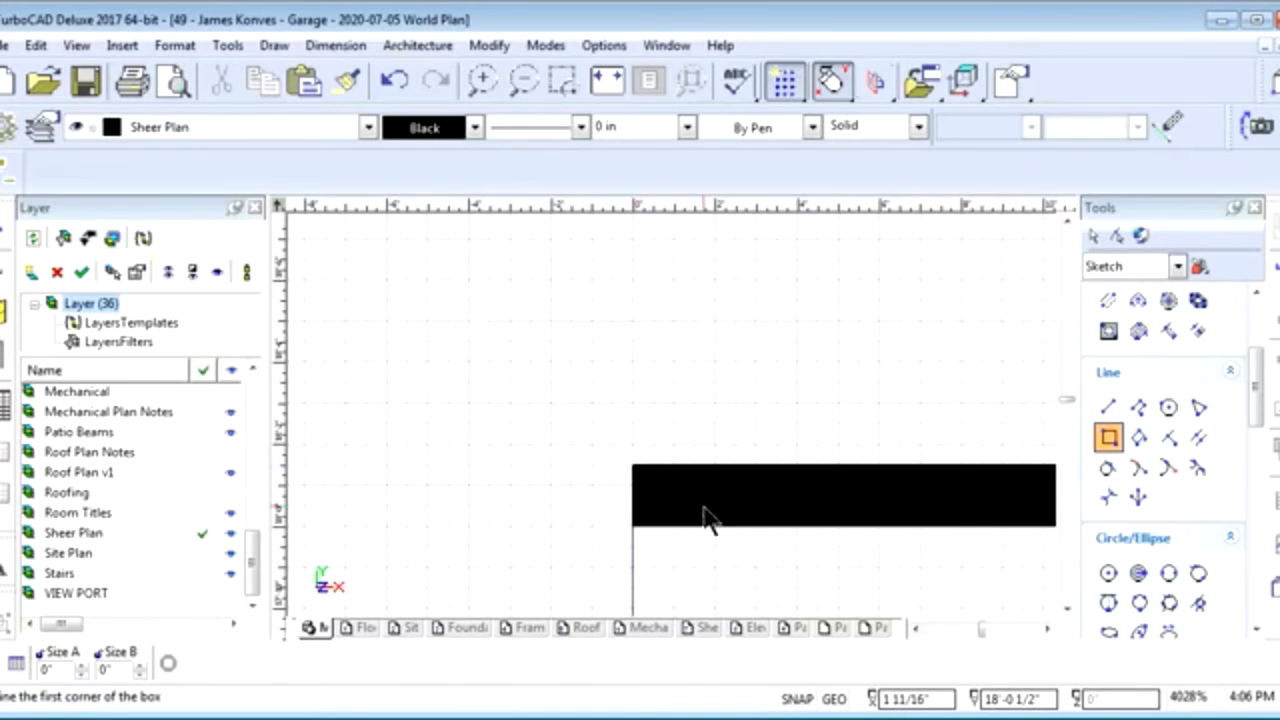
# Start a solid rectangle at the floor plan's upper-left outer wall corner and extend it down along the left exterior wall to the lower corner
pyautogui.scroll(-5, 703, 508)
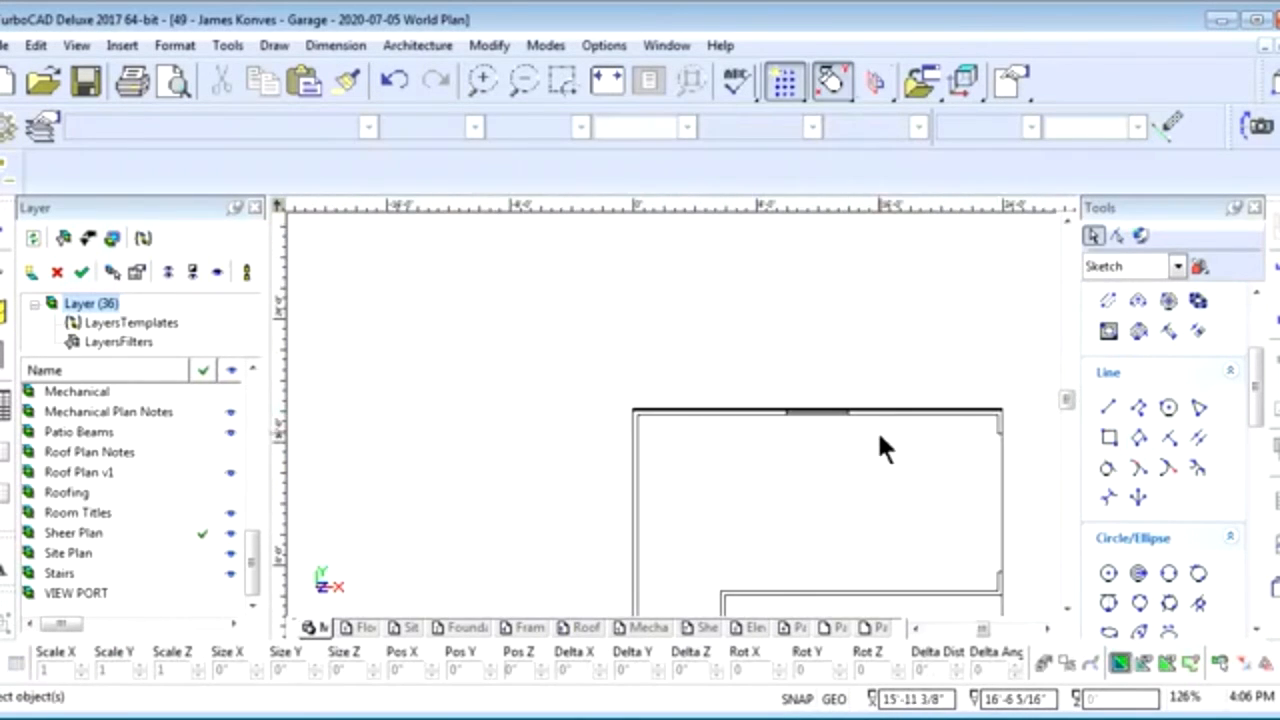
pyautogui.scroll(1, 877, 430)
pyautogui.scroll(-1, 670, 410)
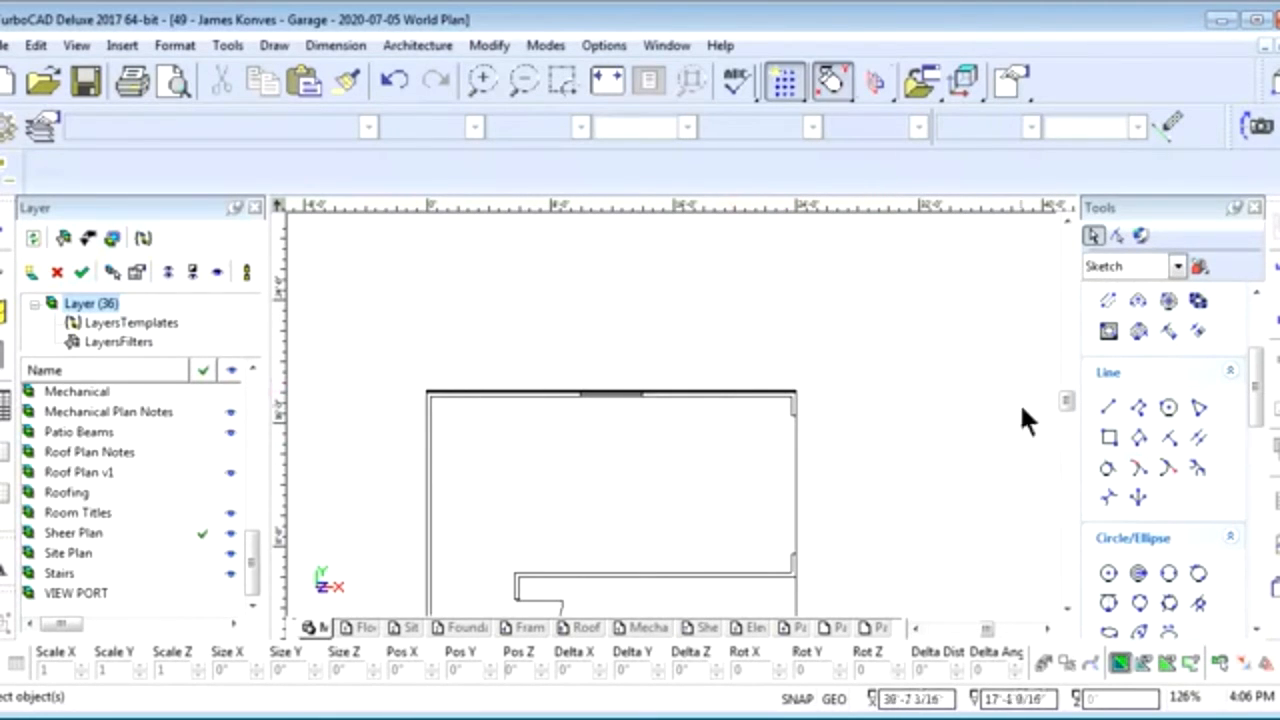
pyautogui.click(1108, 437)
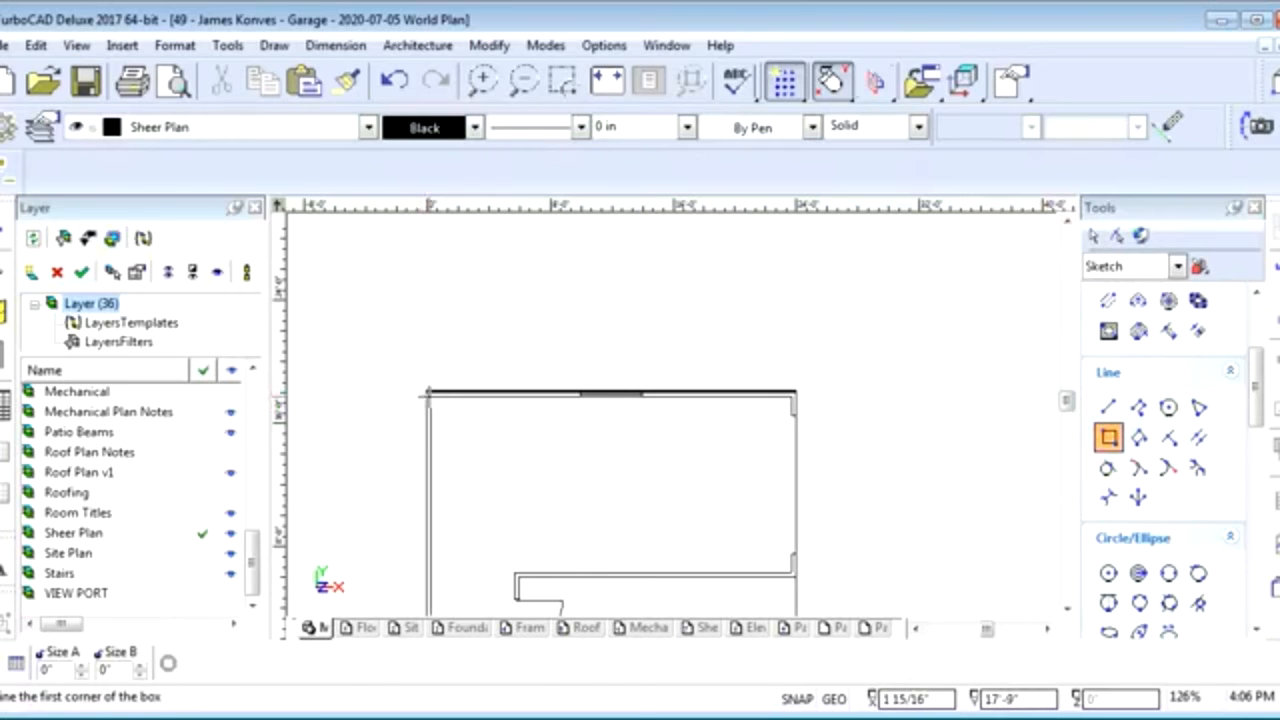
pyautogui.scroll(4, 416, 394)
pyautogui.scroll(1, 576, 312)
pyautogui.click(704, 408)
pyautogui.scroll(-3, 630, 450)
pyautogui.scroll(-3, 668, 490)
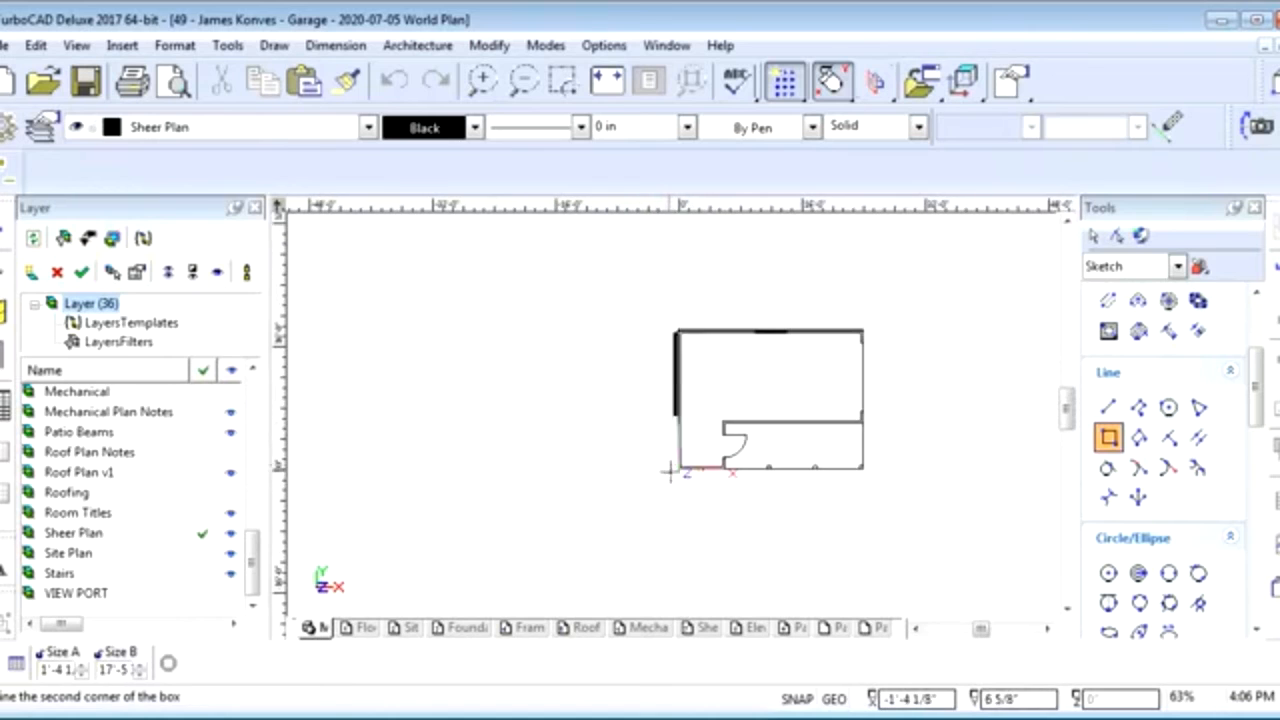
pyautogui.scroll(3, 670, 470)
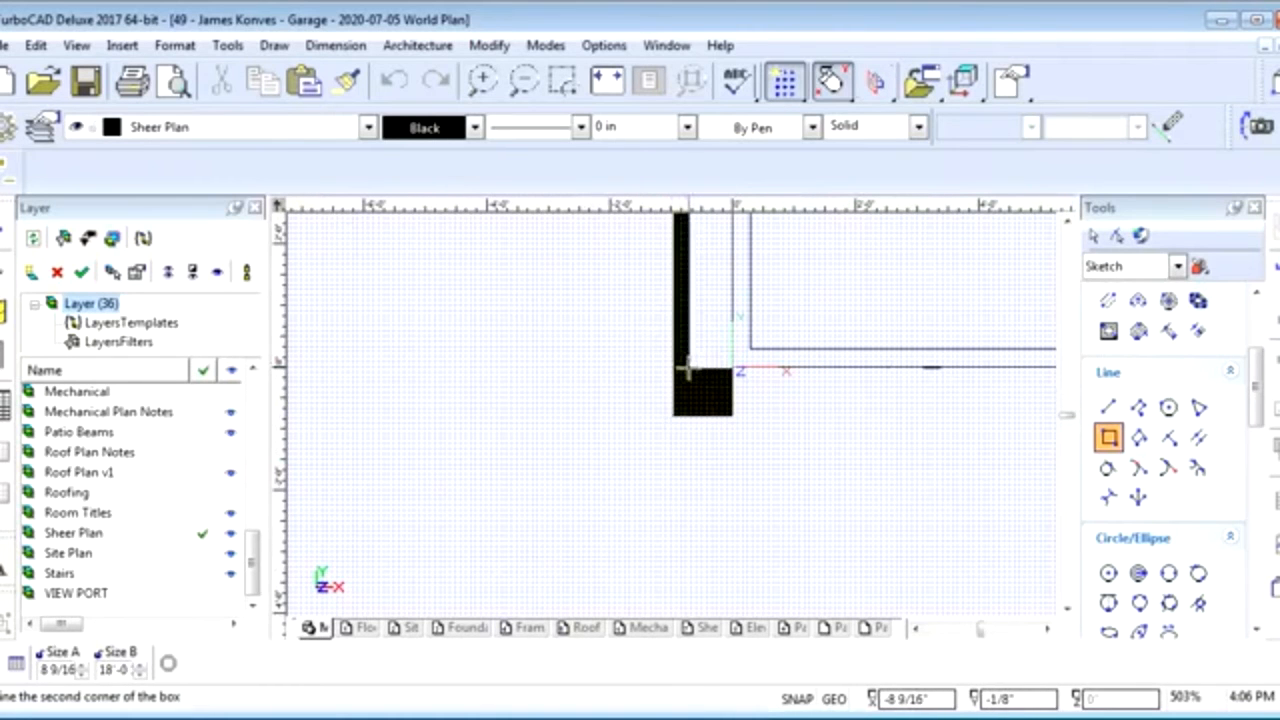
pyautogui.scroll(1, 686, 370)
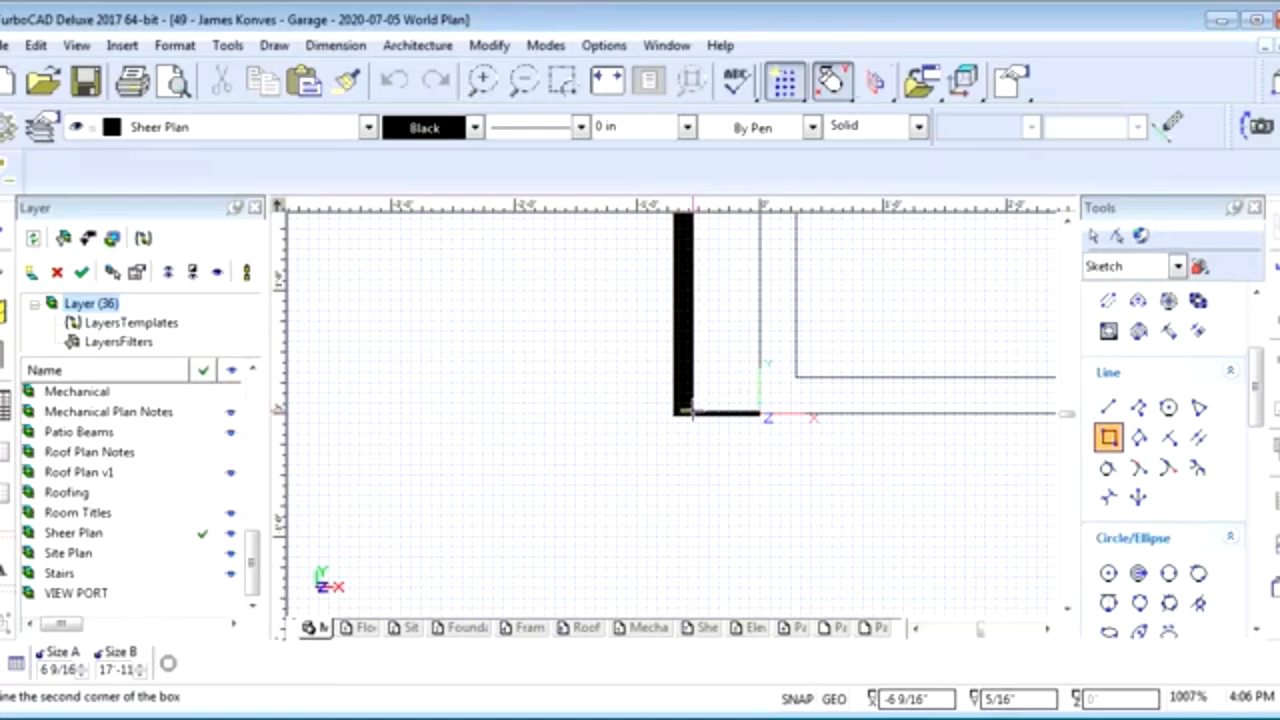
# Complete the solid rectangle along the full left exterior wall with a size of 1.5" by 18'
pyautogui.press('Tab')
pyautogui.write('18')
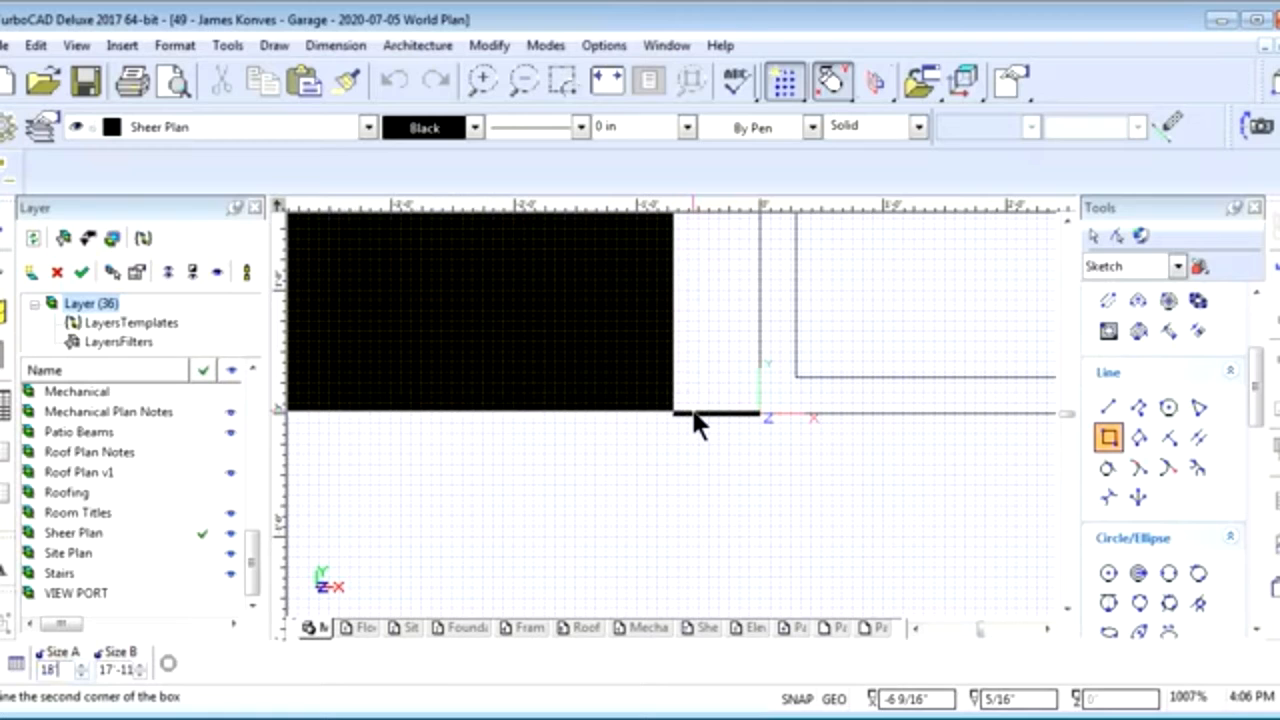
pyautogui.press('Tab')
pyautogui.press('Tab')
pyautogui.write('1.5')
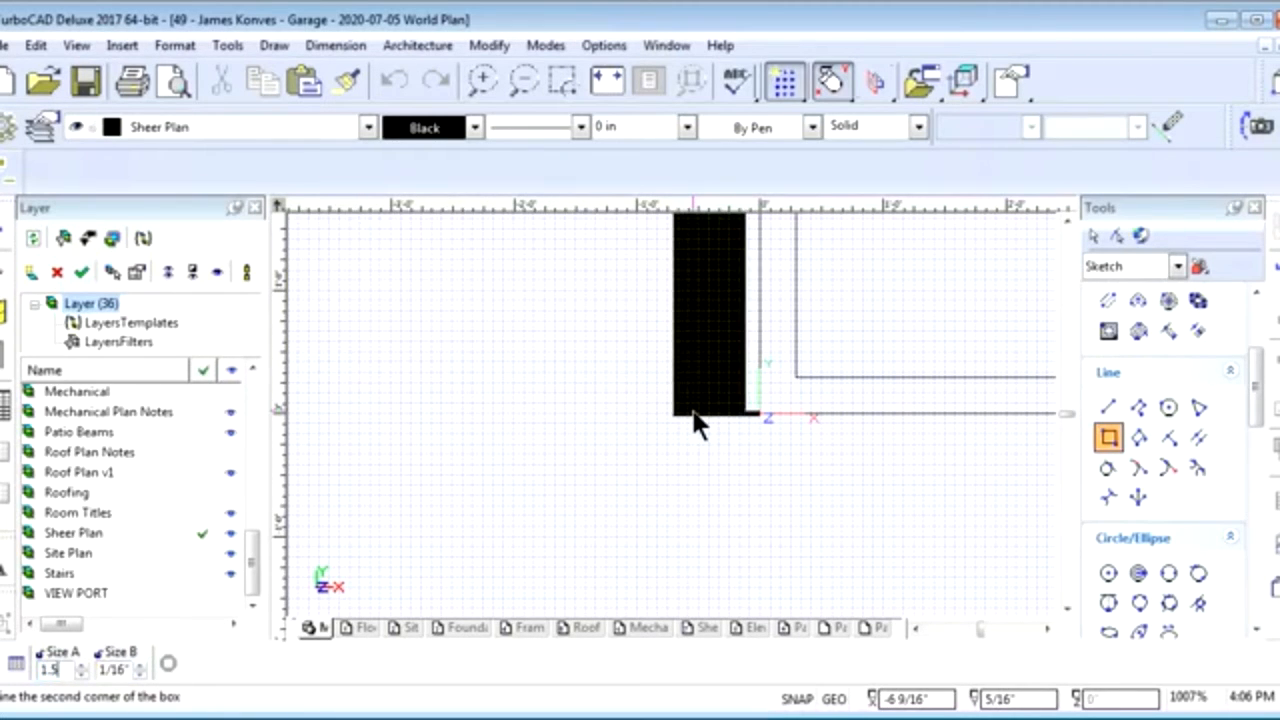
pyautogui.press('Tab')
pyautogui.write('18')
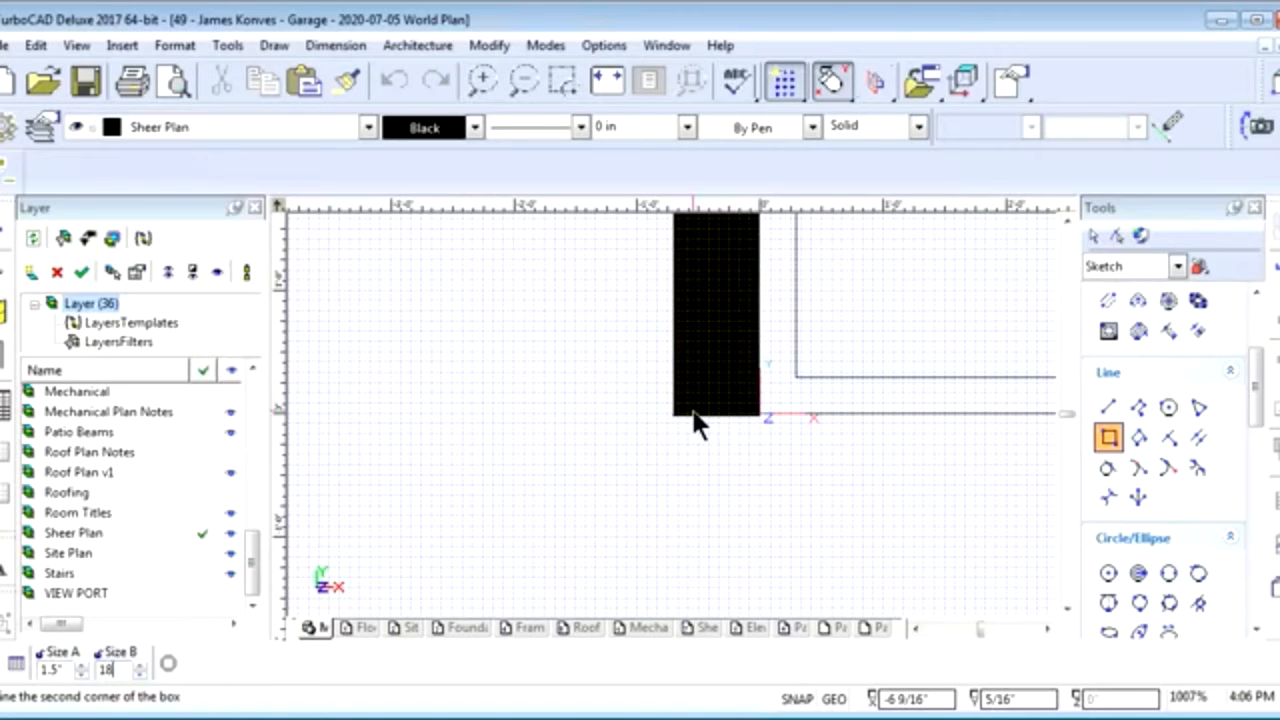
pyautogui.write("'")
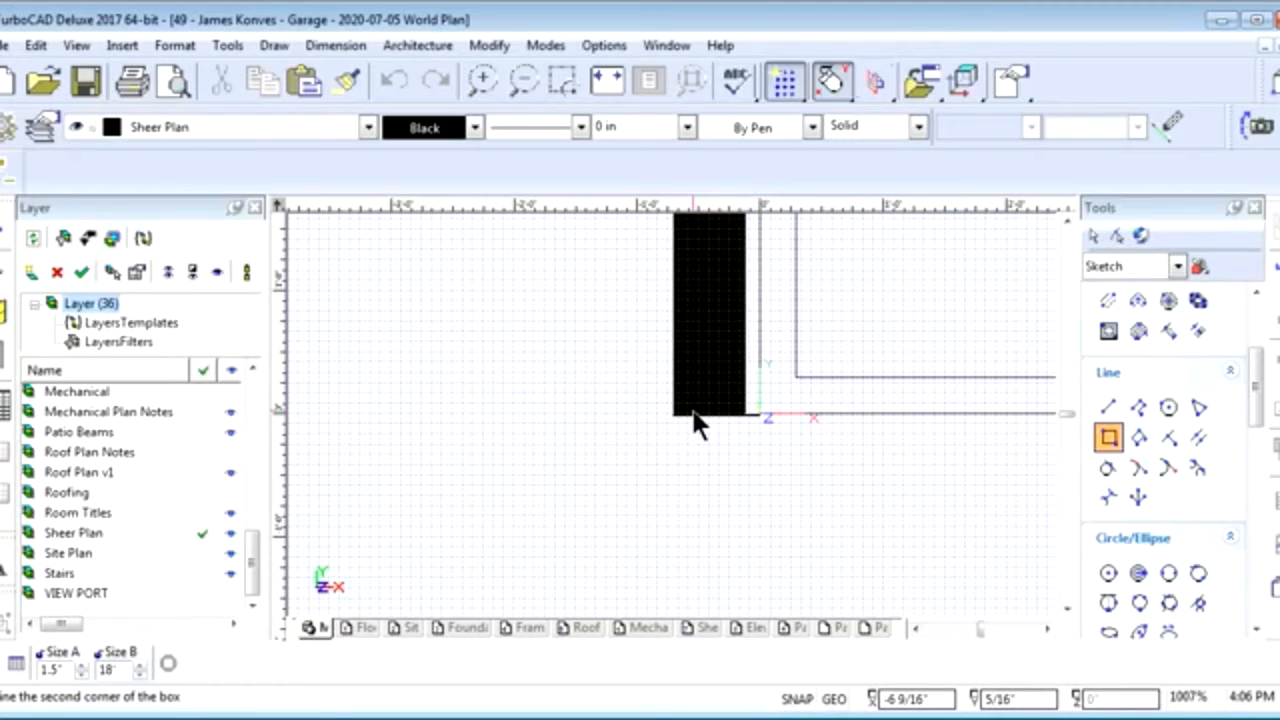
pyautogui.click(697, 420)
# Draw a 6' by 1.5" solid rectangle along the outside of the short lower wall, starting at the floor plan's lower-left outer corner
pyautogui.hscroll(2, 686, 380)
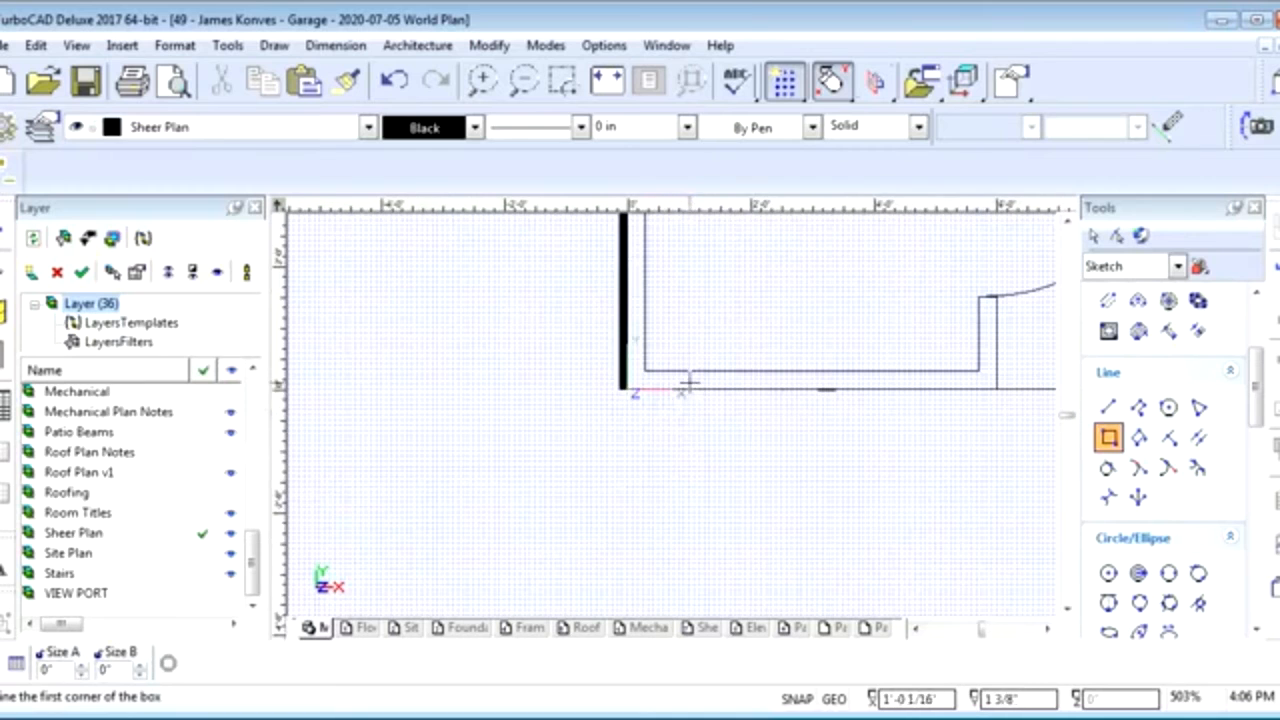
pyautogui.scroll(3, 665, 418)
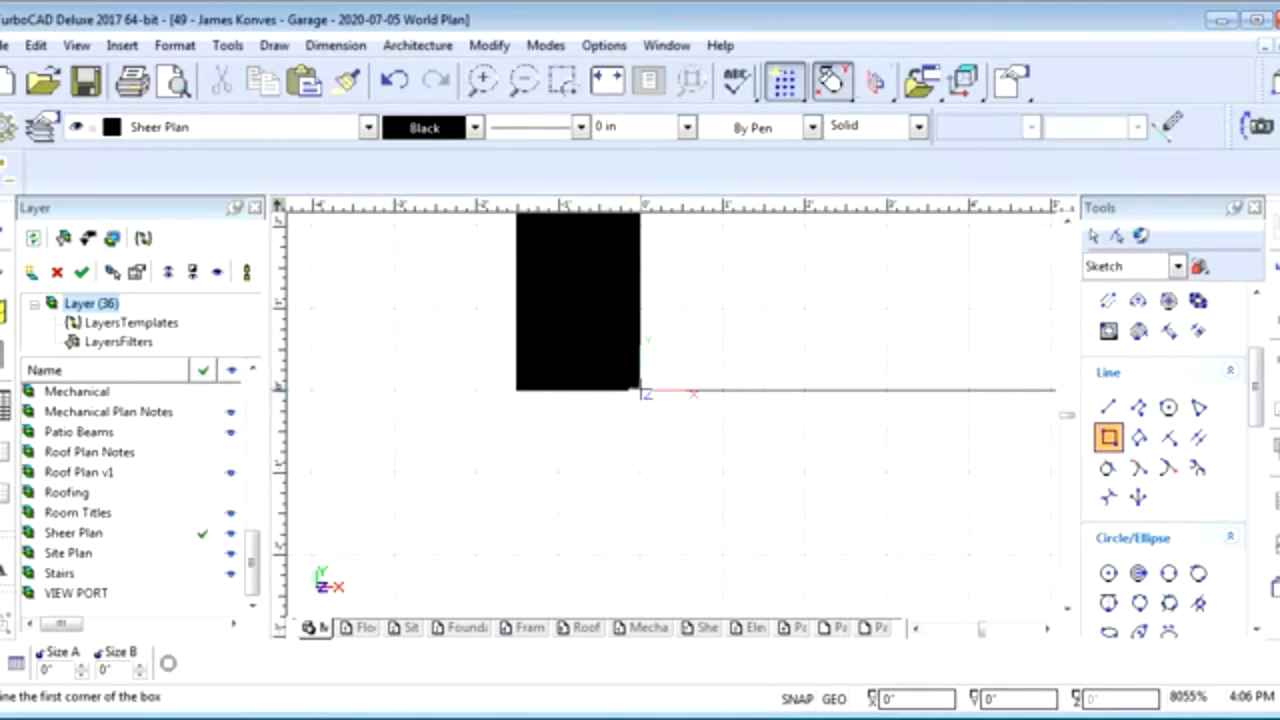
pyautogui.click(643, 392)
pyautogui.scroll(-4, 669, 414)
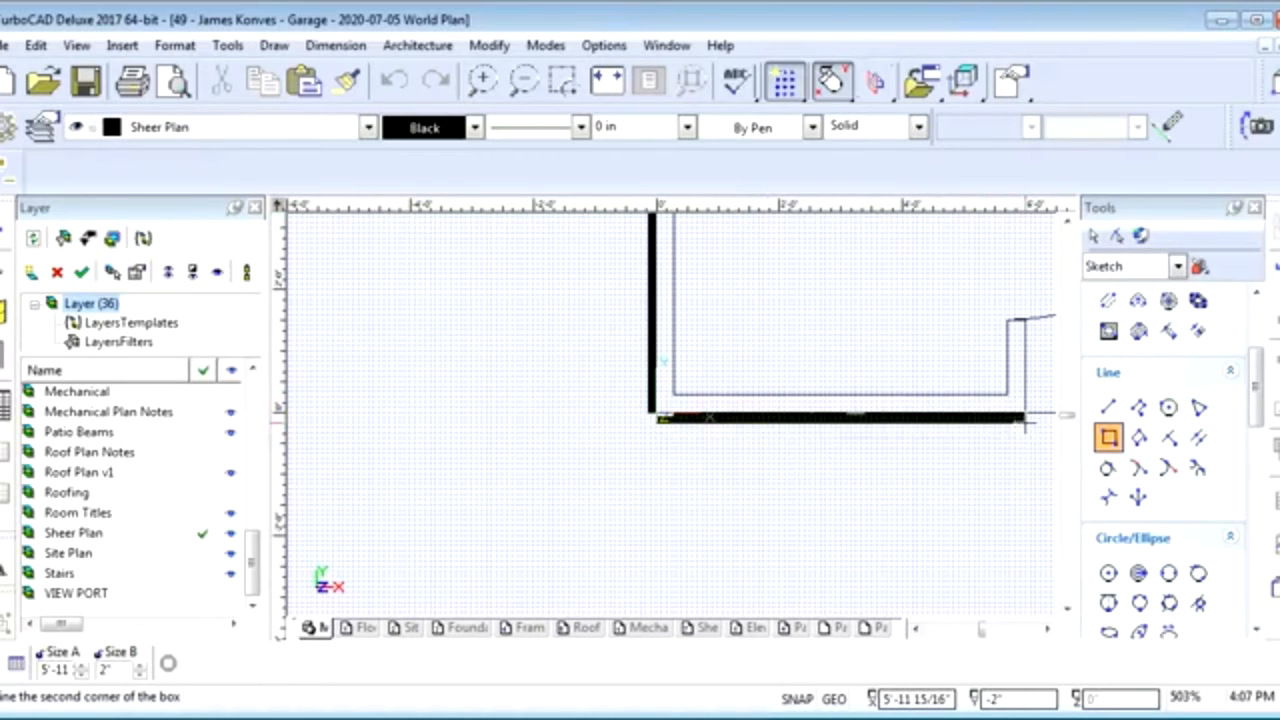
pyautogui.scroll(2, 1025, 418)
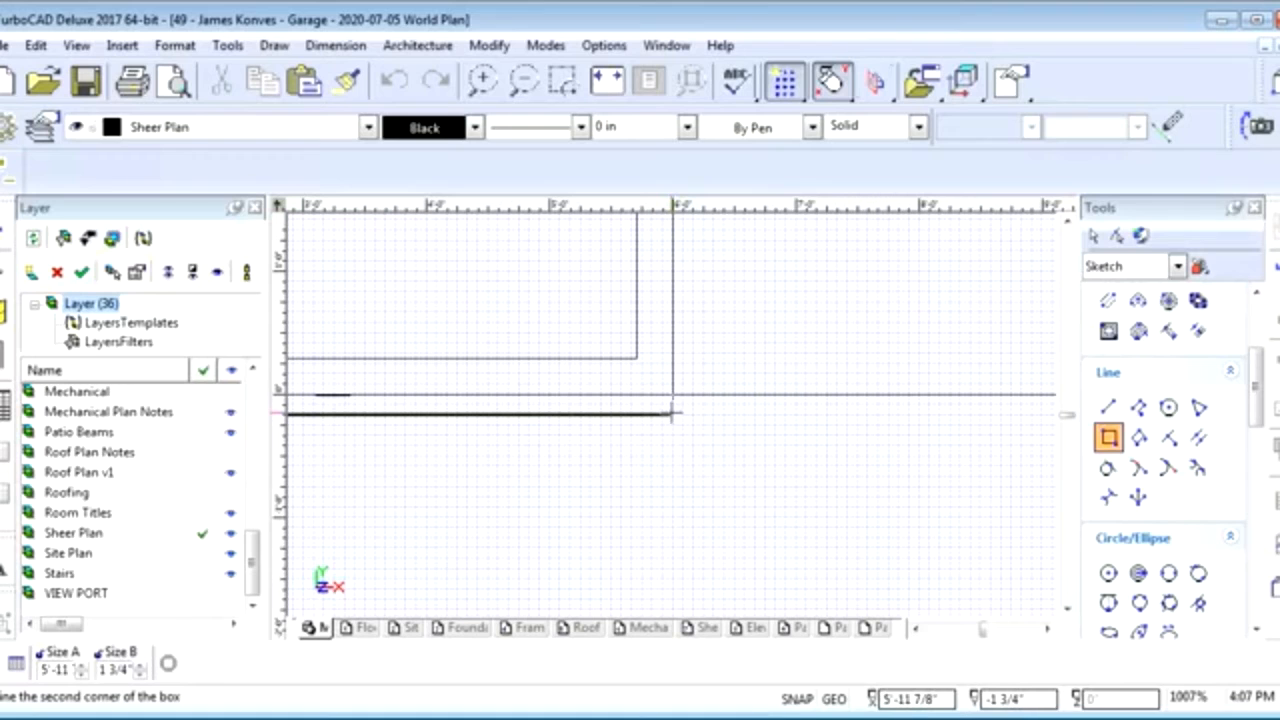
pyautogui.press('Tab')
pyautogui.write('6')
pyautogui.press('Tab')
pyautogui.write('1.5')
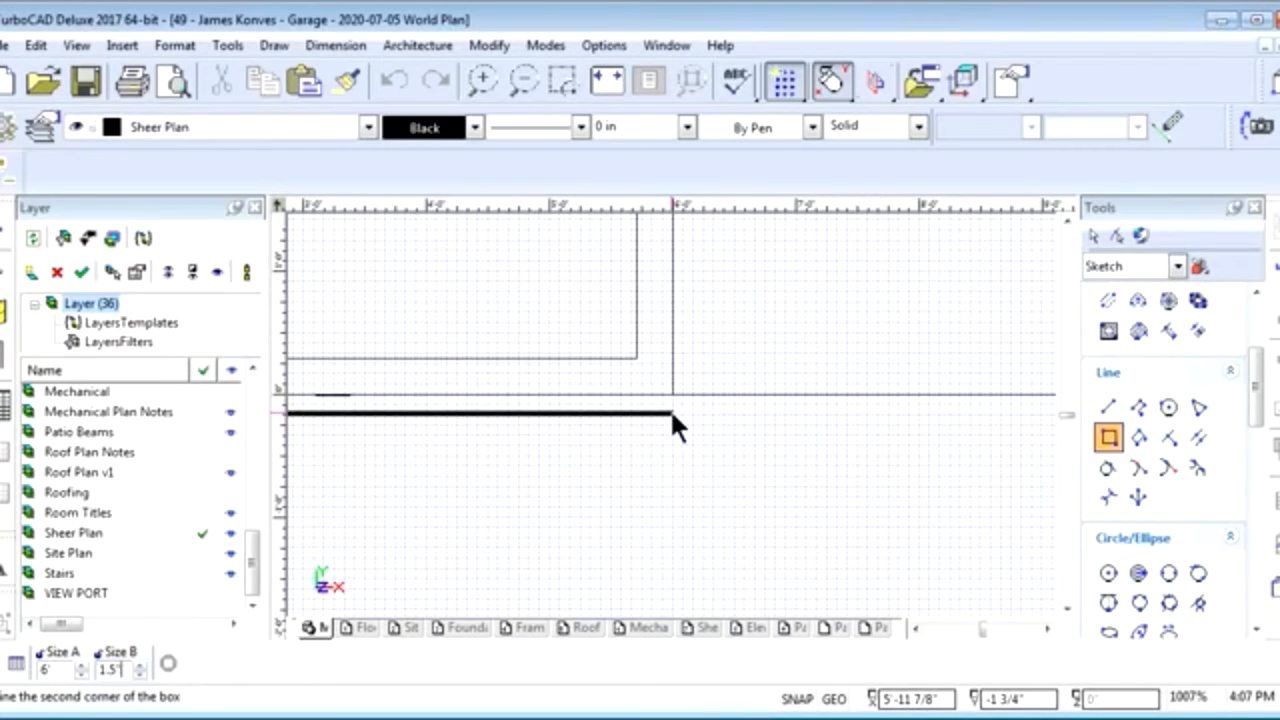
pyautogui.press('Return')
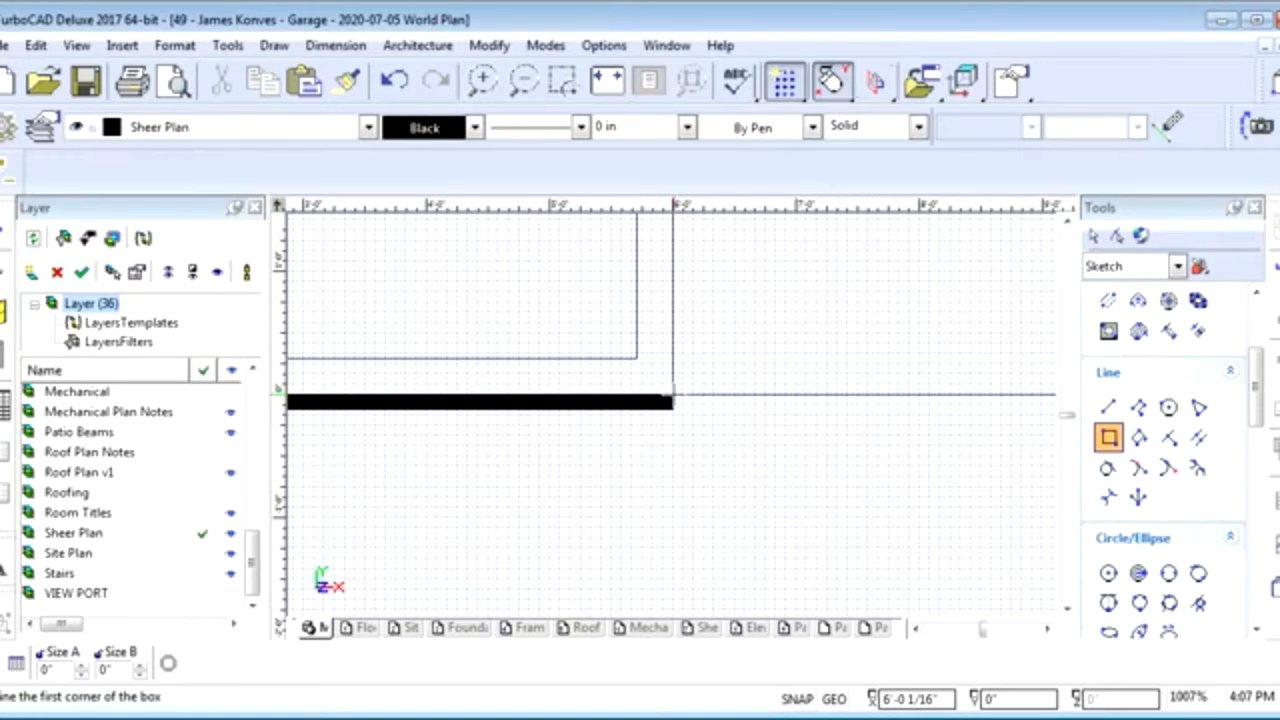
# Draw a 1.5" by 1'-6" solid rectangle along the outer face of the short wall below the door, up to the opening
pyautogui.click(673, 396)
pyautogui.scroll(-6, 668, 418)
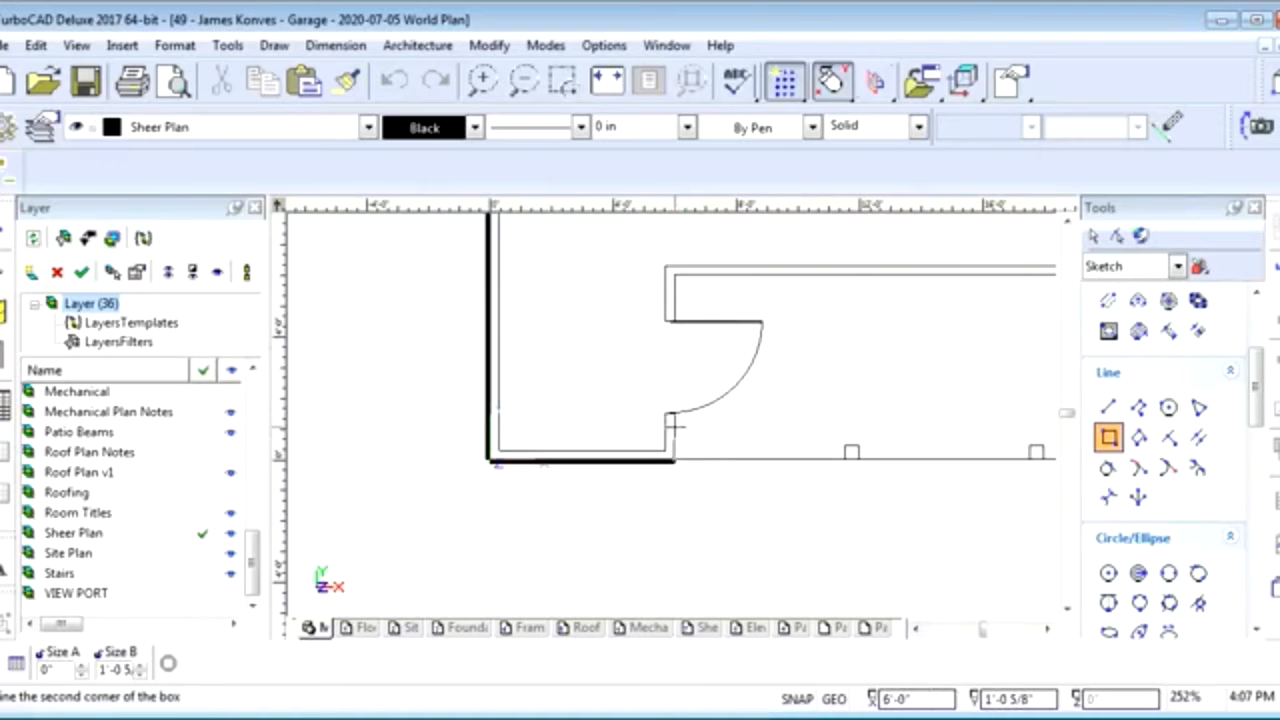
pyautogui.scroll(6, 668, 420)
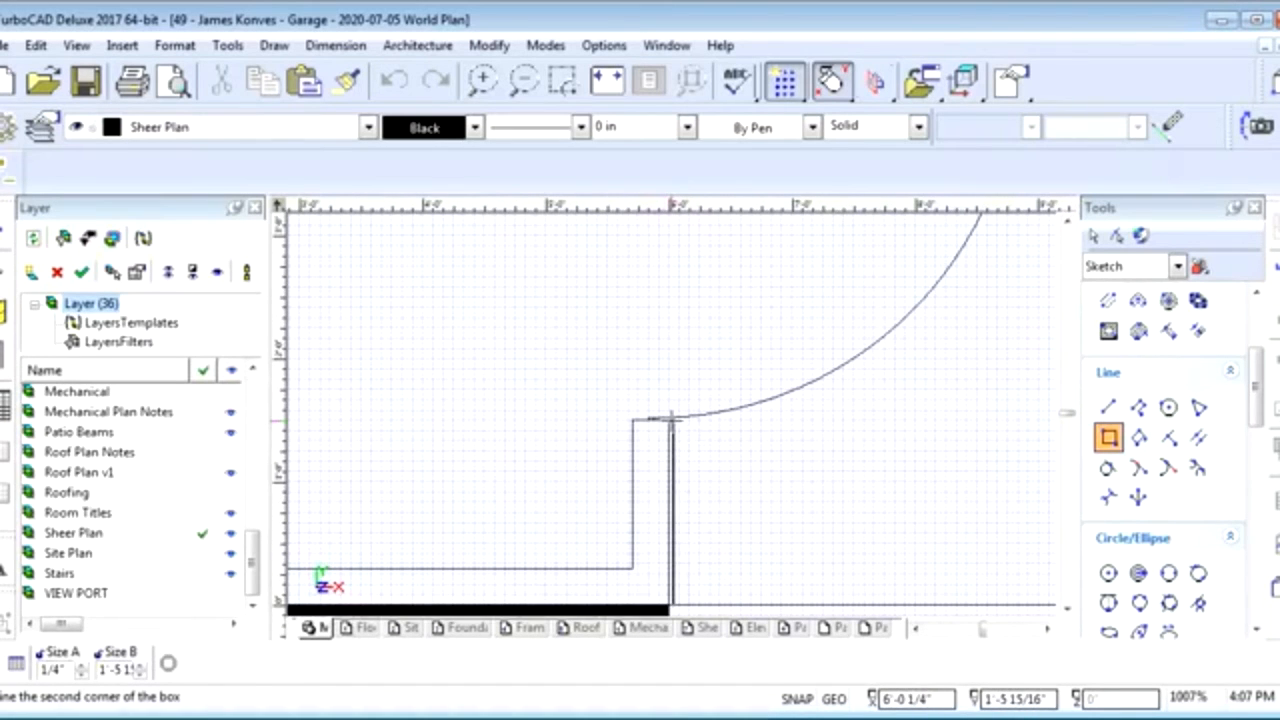
pyautogui.scroll(10, 673, 418)
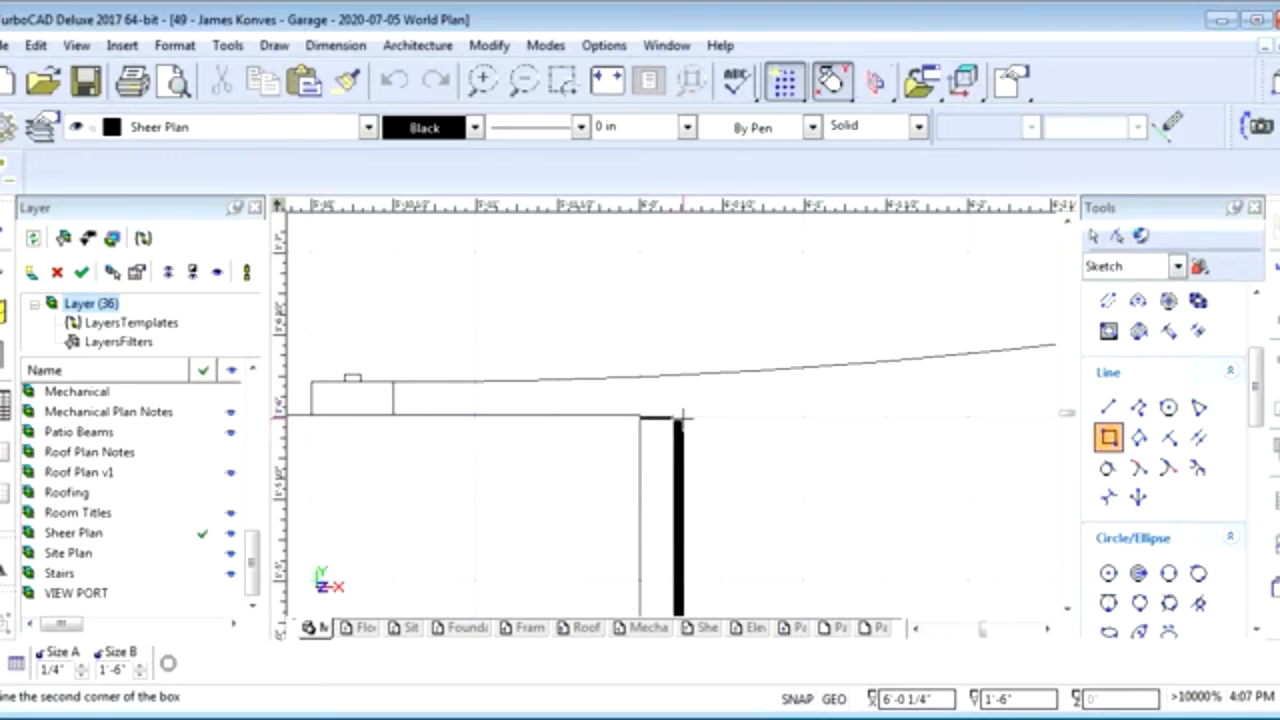
pyautogui.press('Tab')
pyautogui.write('1.5')
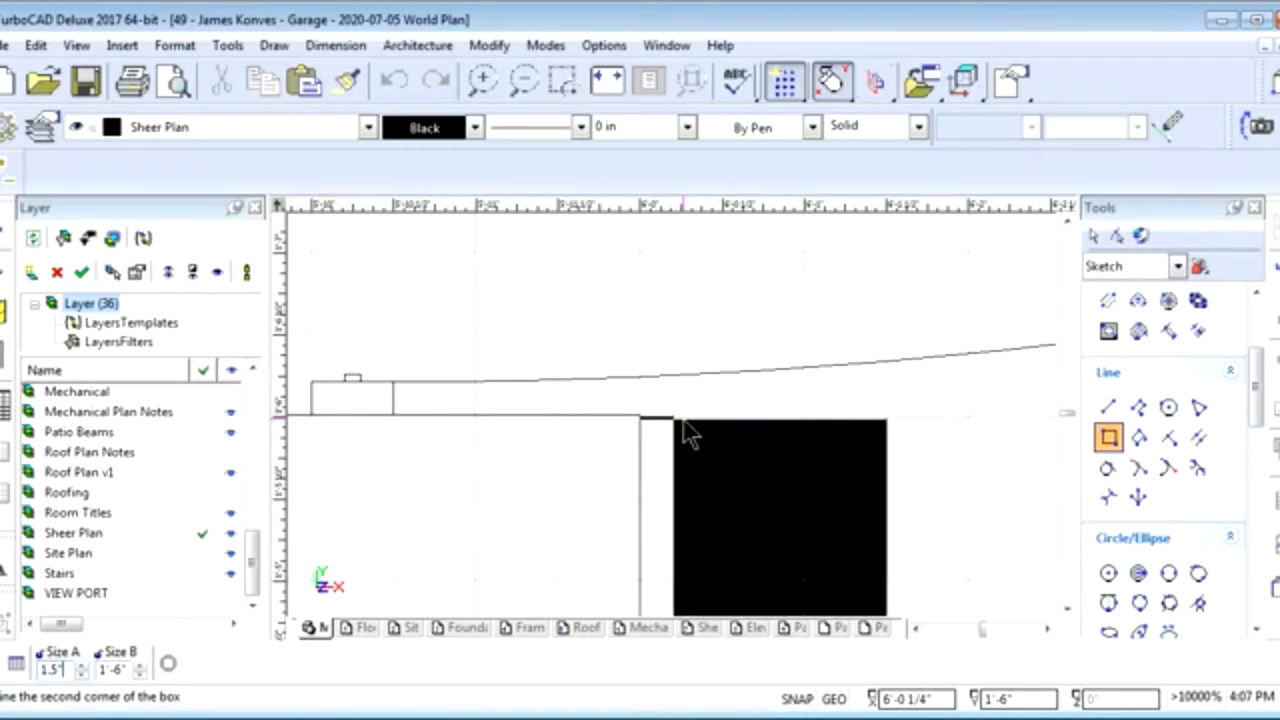
pyautogui.press('Return')
# Draw a 1.5" by 1'-6" solid rectangle on the outer face of the wall above the door, starting at the inside corner
pyautogui.scroll(-5, 691, 406)
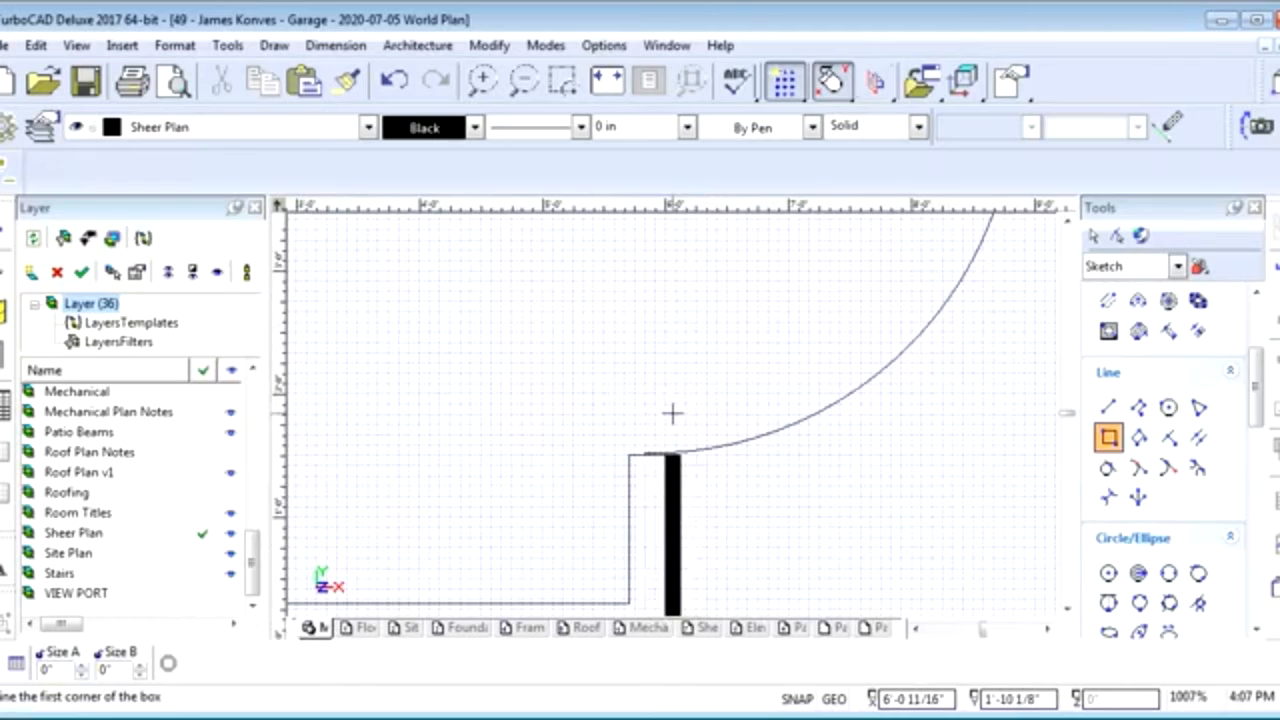
pyautogui.scroll(-2, 672, 413)
pyautogui.scroll(2, 677, 251)
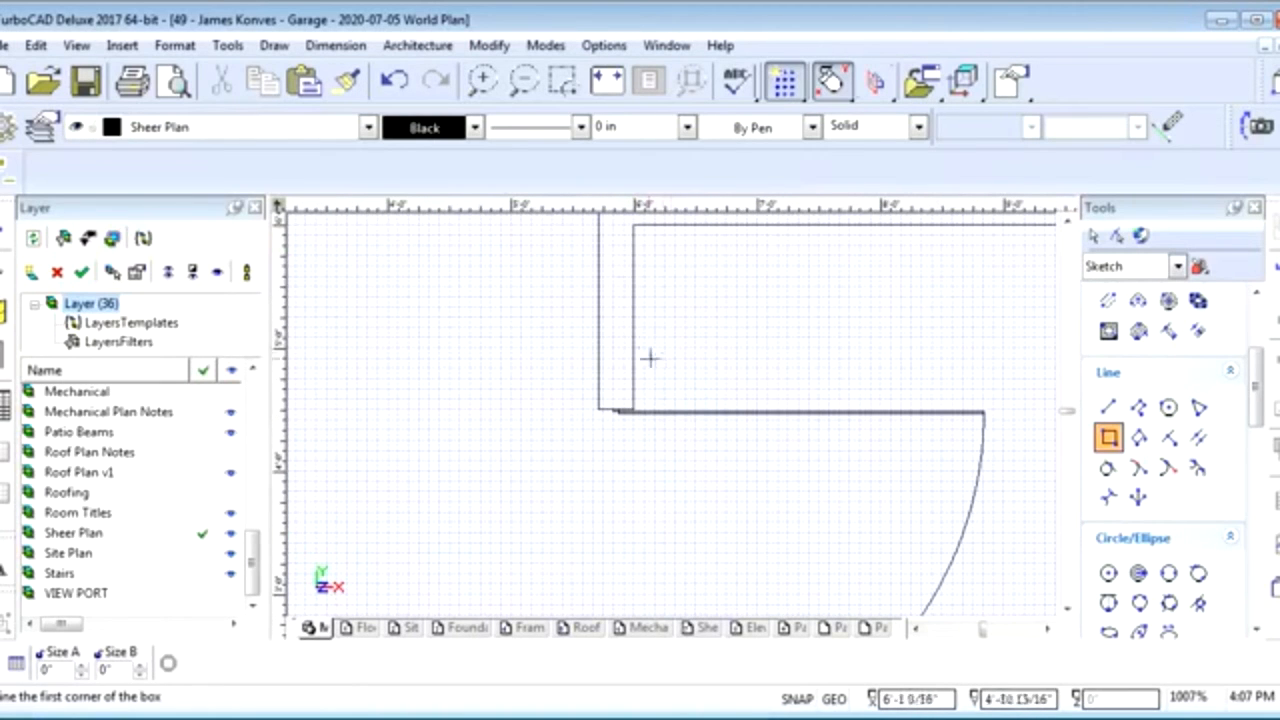
pyautogui.click(634, 225)
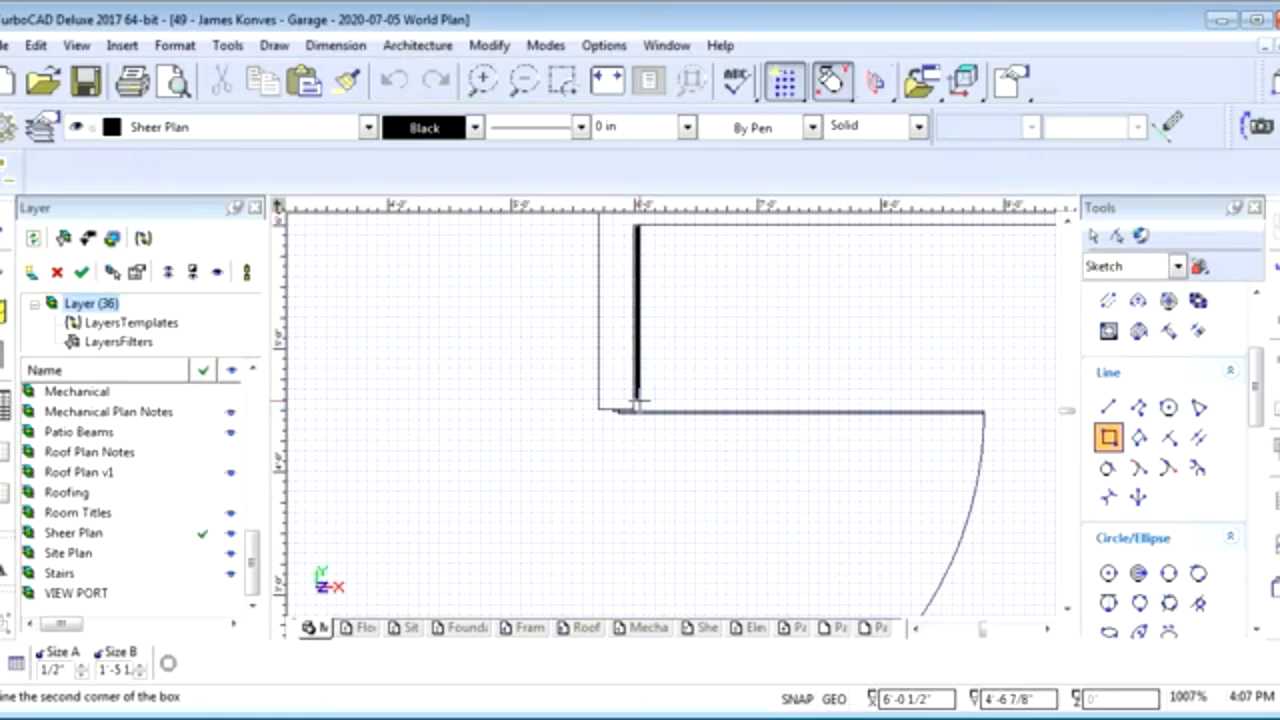
pyautogui.press('Tab')
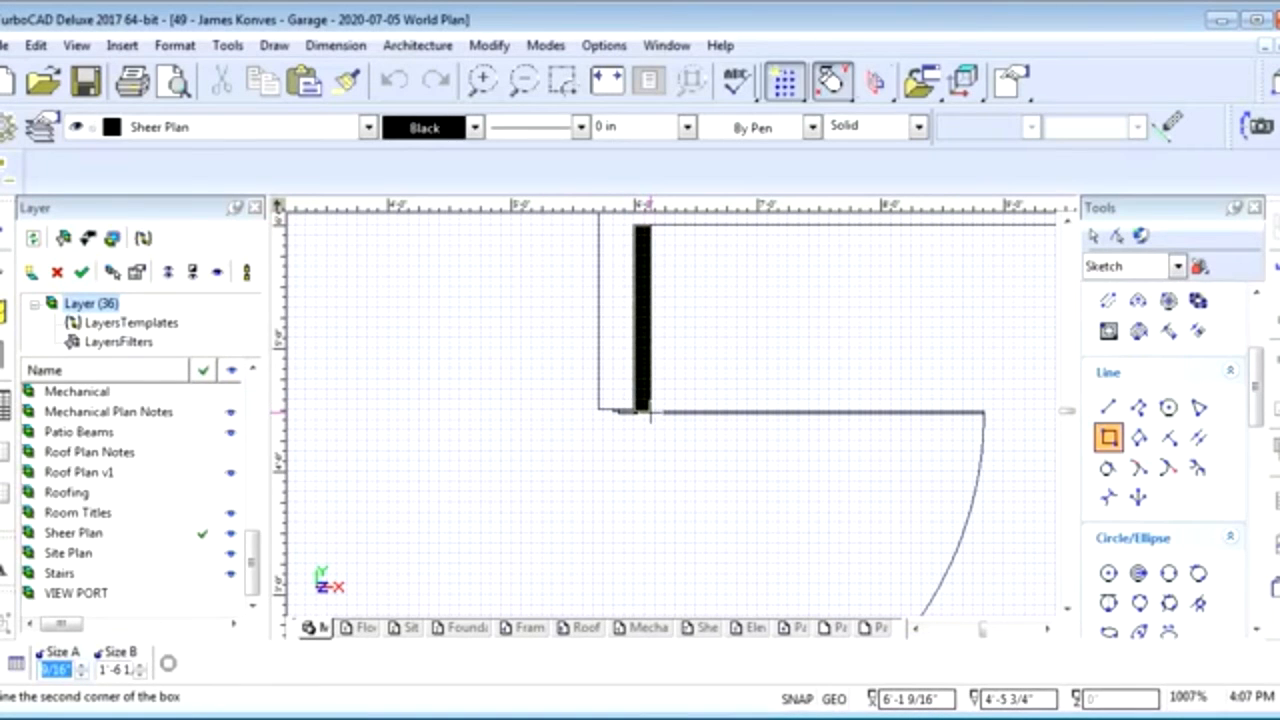
pyautogui.write('1.5')
pyautogui.press('Tab')
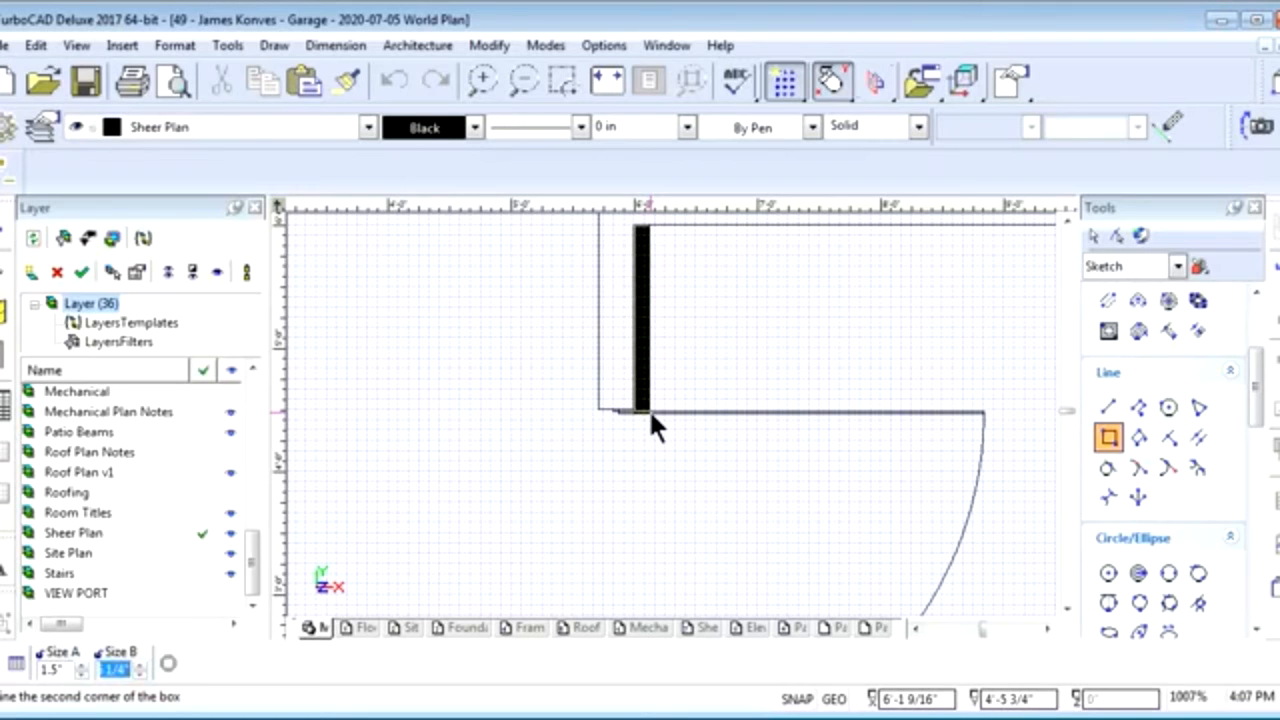
pyautogui.write("1'-6")
pyautogui.press('Return')
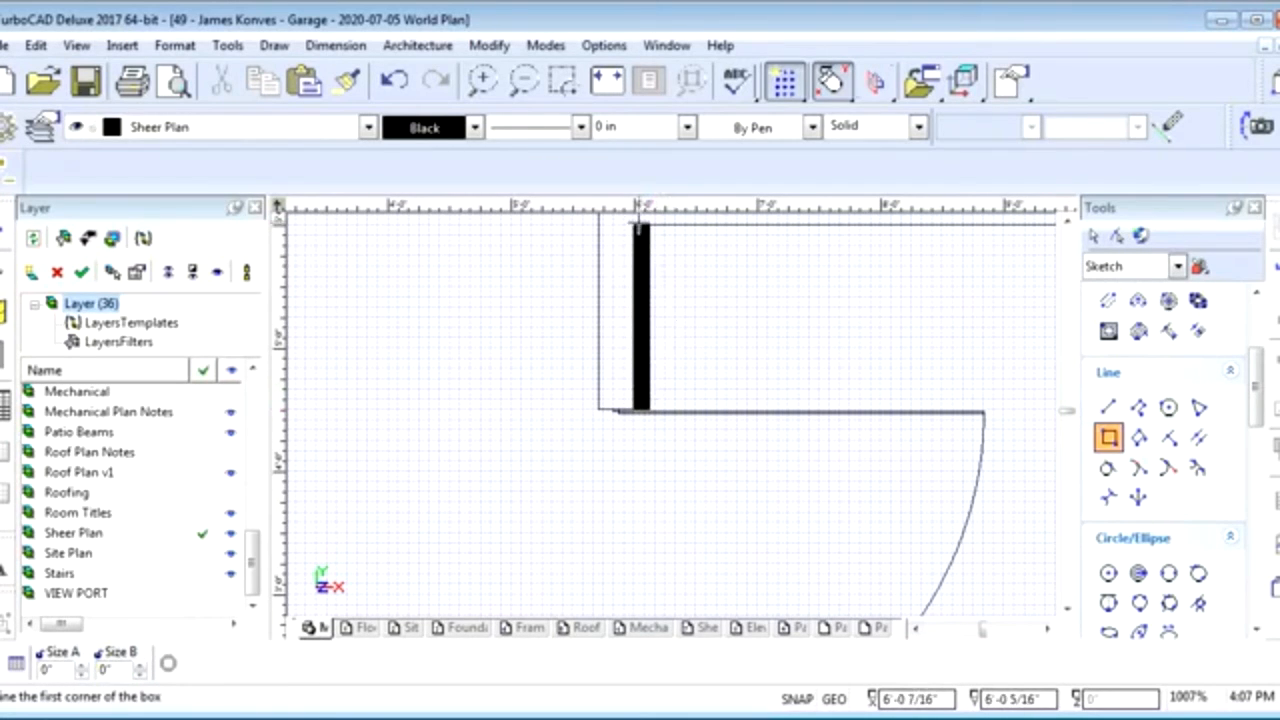
# Draw an 18' by 1.5" solid rectangle along the lower face of the wall above the porch, from the door wall's corner to the right exterior edge
pyautogui.scroll(-5, 671, 414)
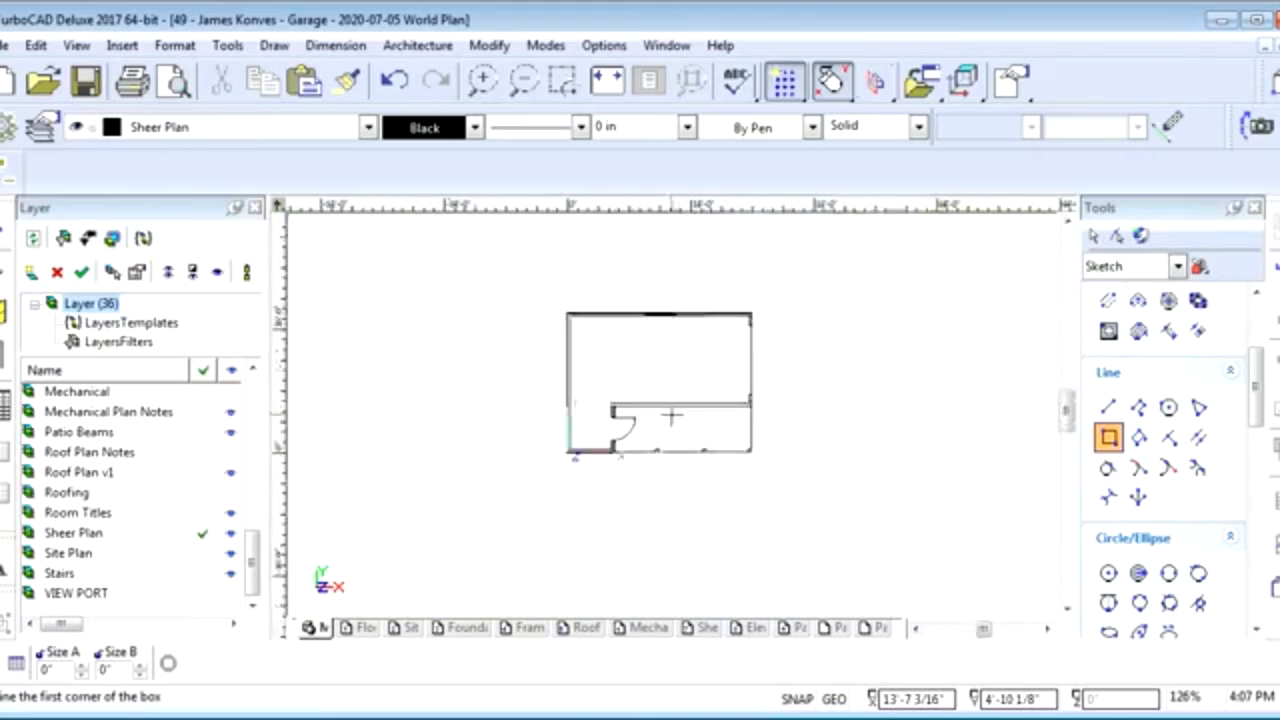
pyautogui.scroll(2, 671, 414)
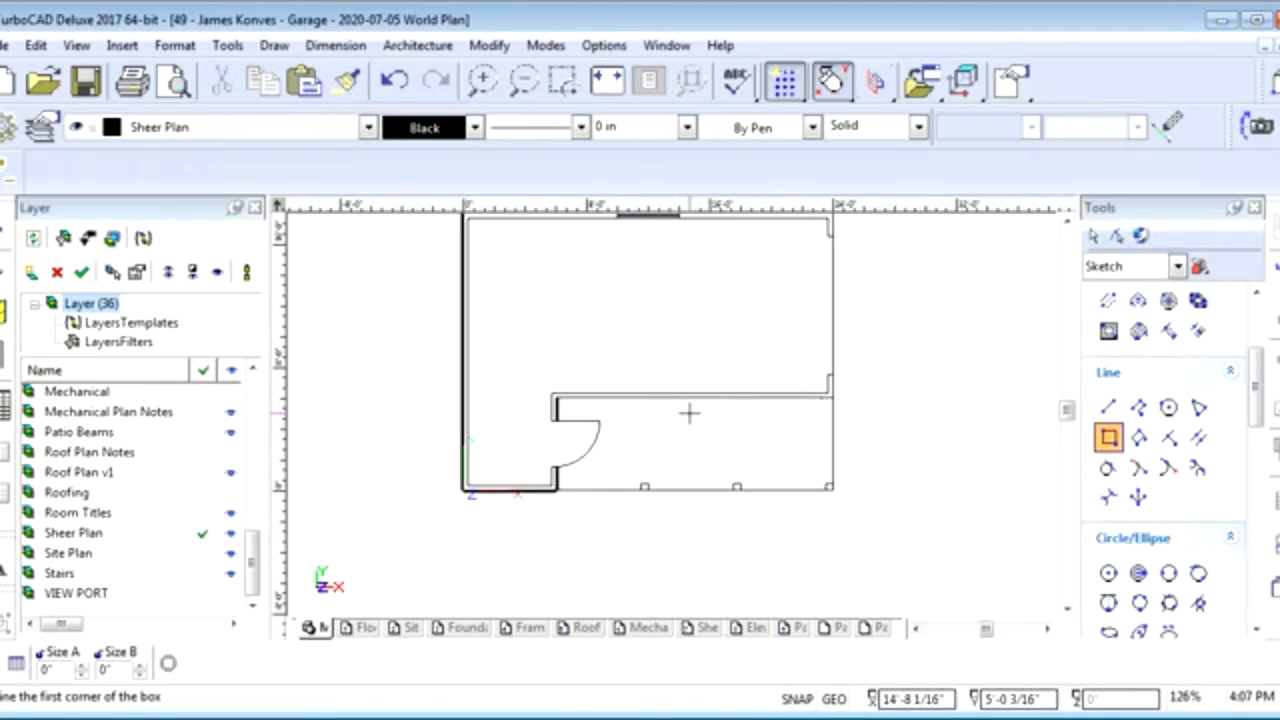
pyautogui.scroll(-1, 689, 413)
pyautogui.scroll(1, 671, 414)
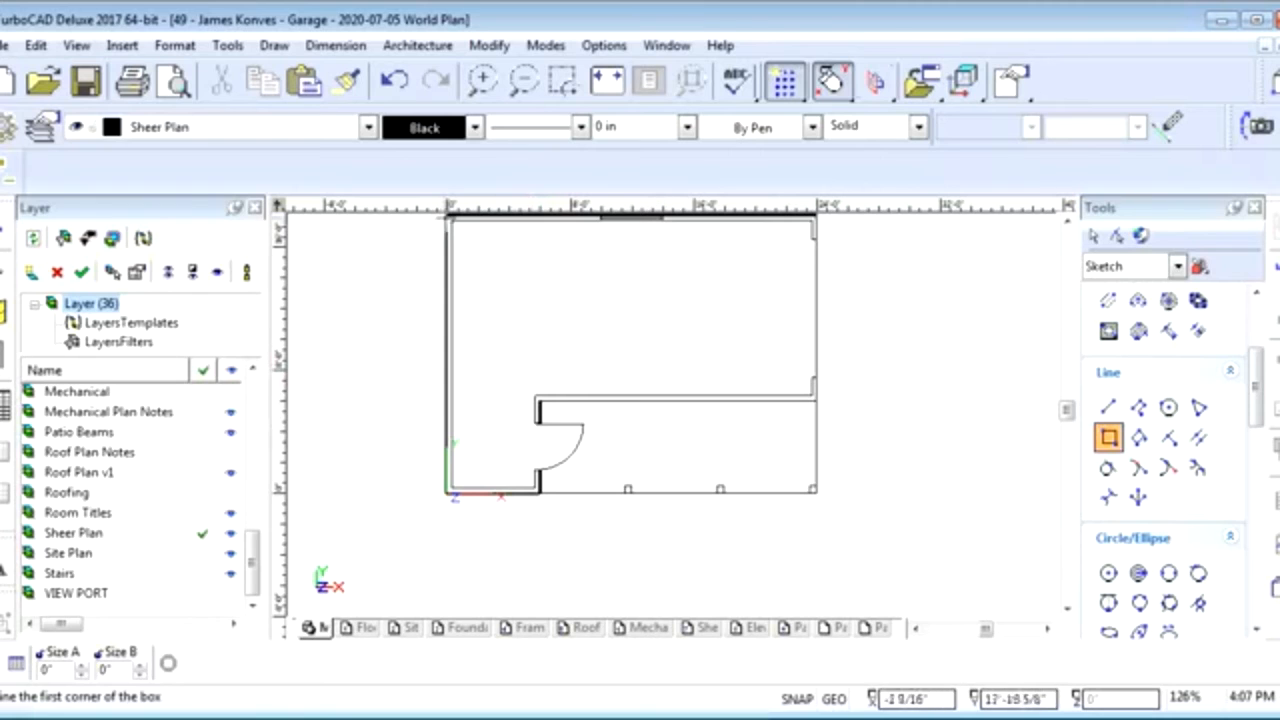
pyautogui.scroll(2, 548, 403)
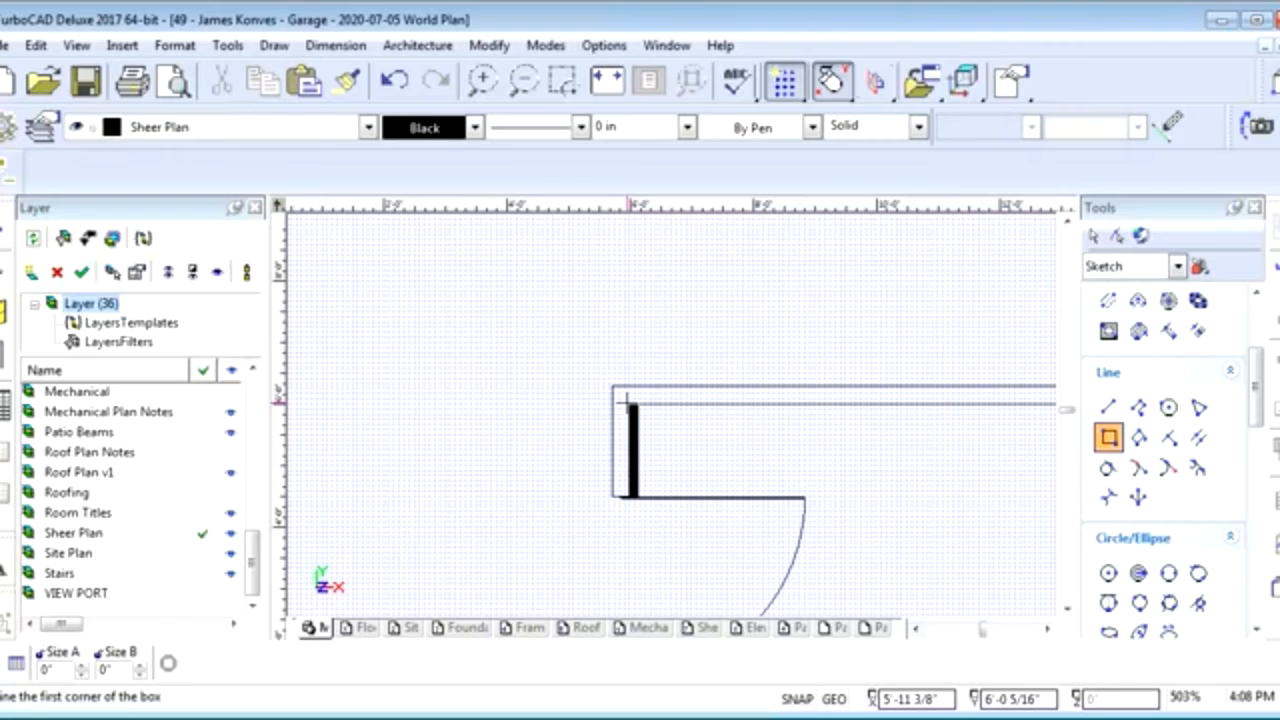
pyautogui.click(626, 402)
pyautogui.scroll(-2, 714, 414)
pyautogui.scroll(-2, 800, 429)
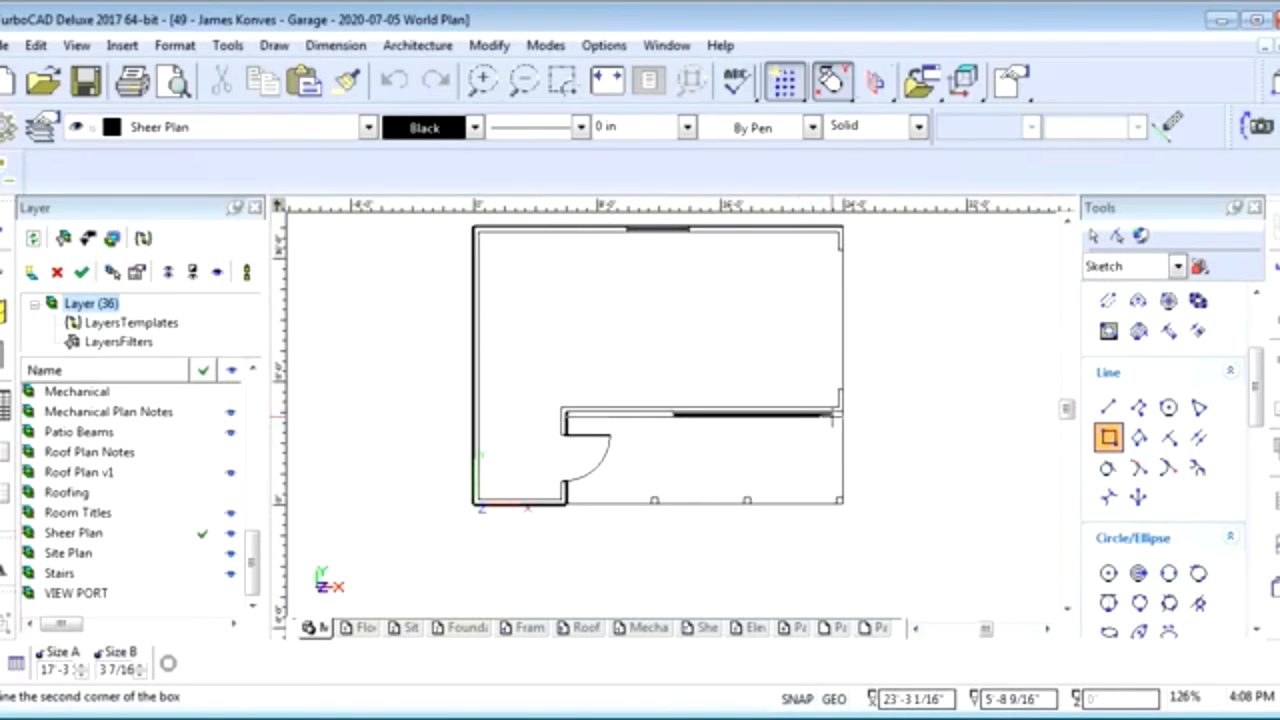
pyautogui.scroll(8, 832, 418)
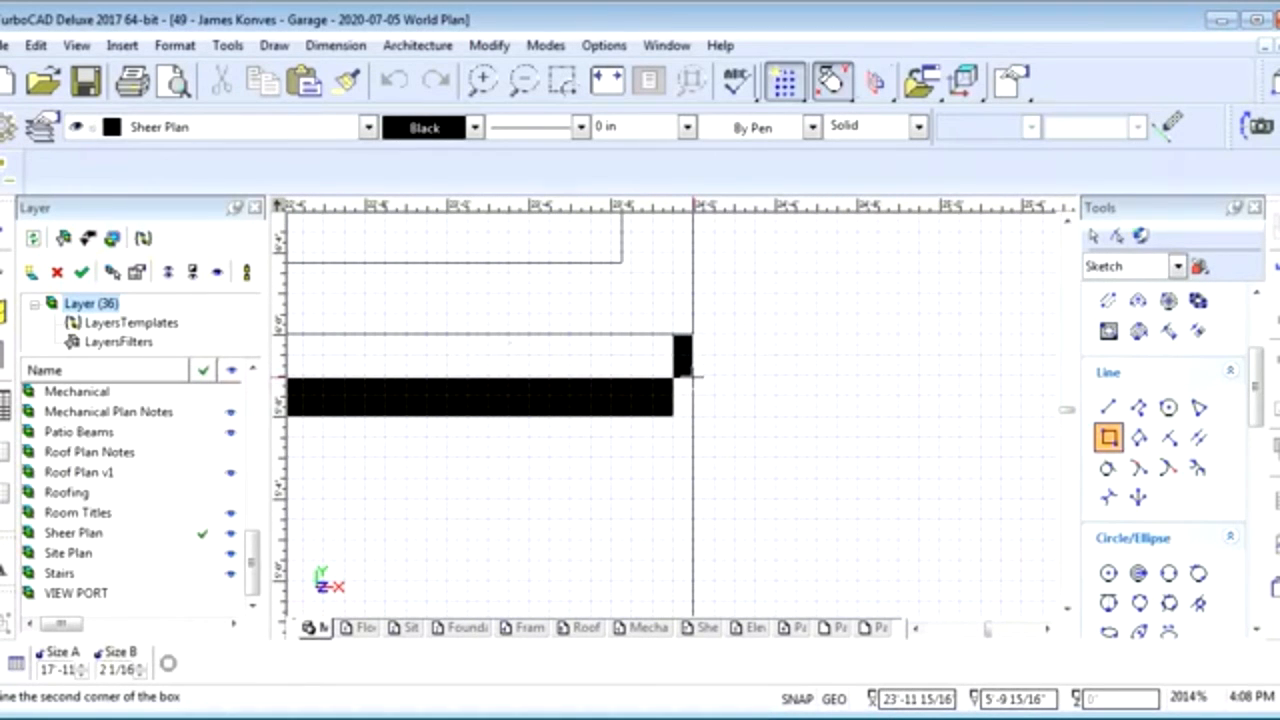
pyautogui.press('Tab')
pyautogui.write('18')
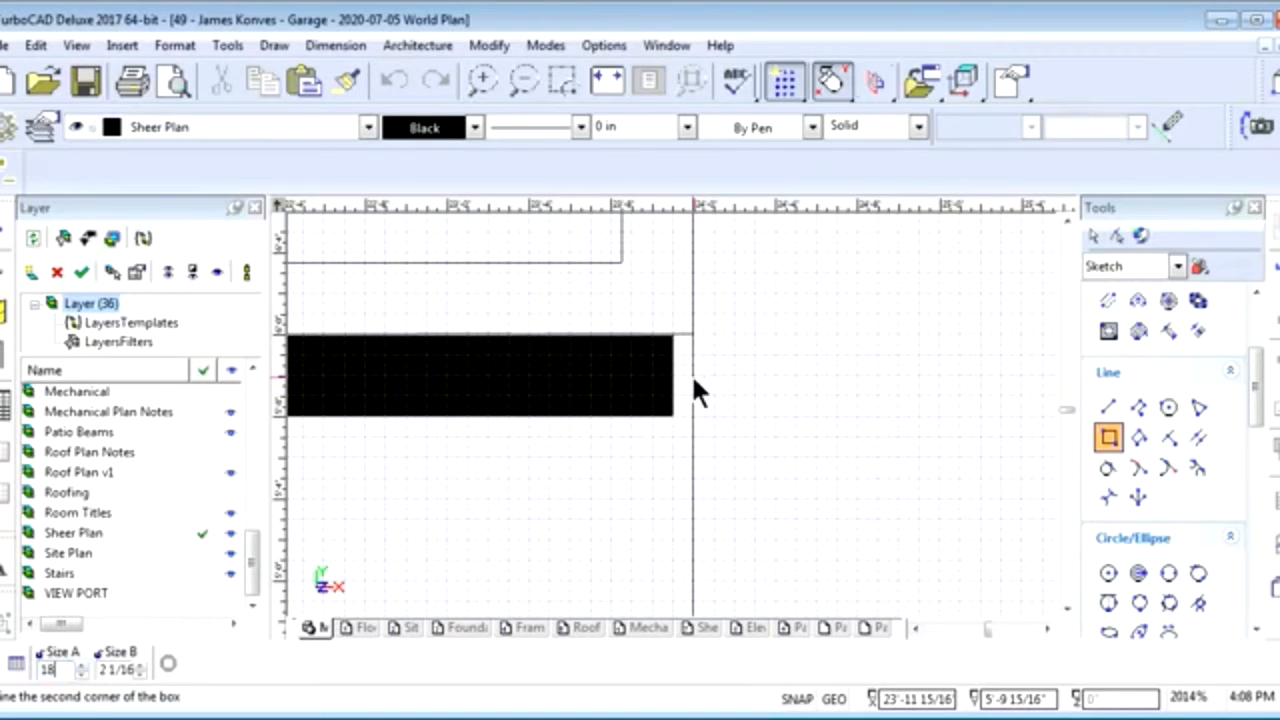
pyautogui.press('Tab')
pyautogui.write('1.5"')
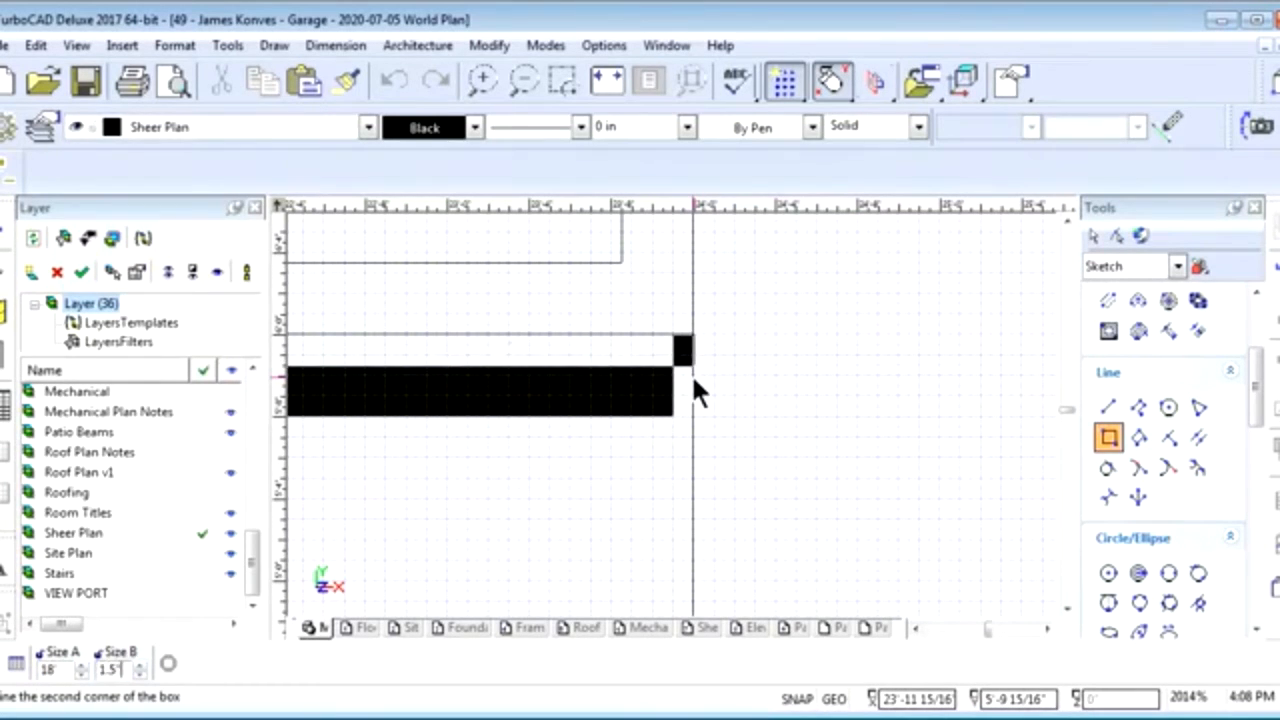
pyautogui.press('Return')
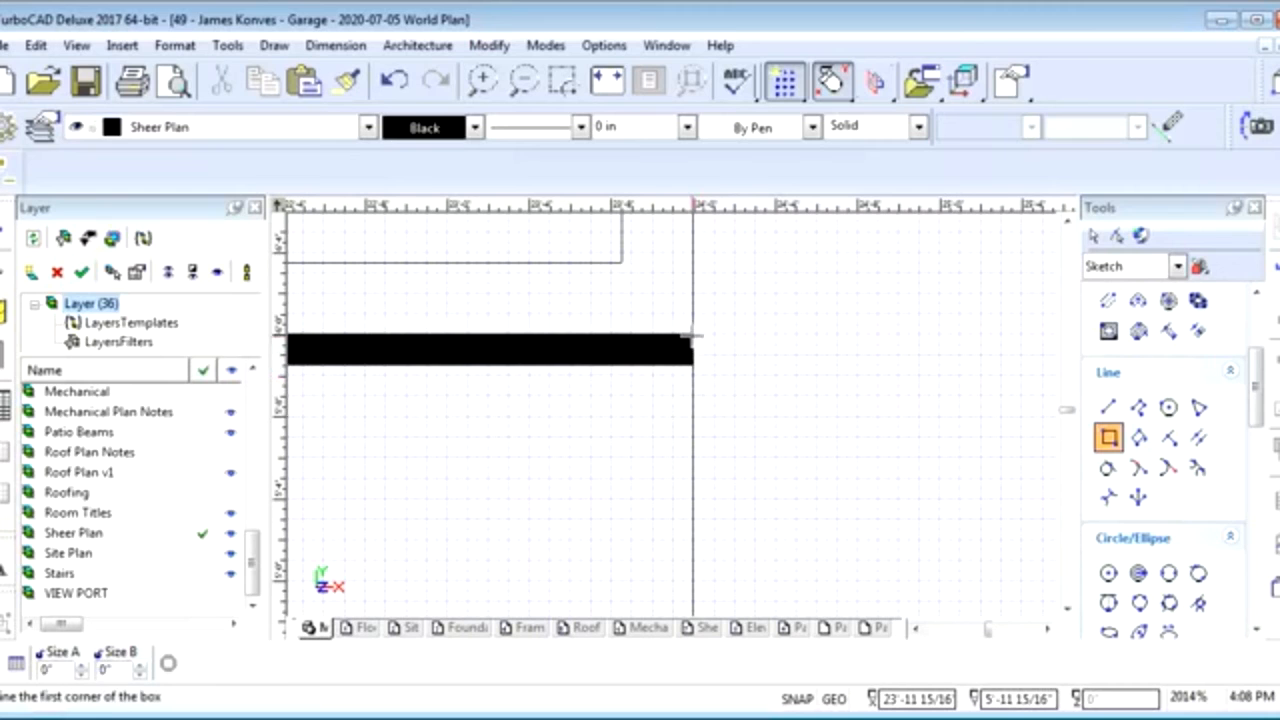
# Draw a 1.5" by 1'-6" solid rectangle up the outer face of the short right wall, starting at the porch wall's outer corner
pyautogui.click(693, 333)
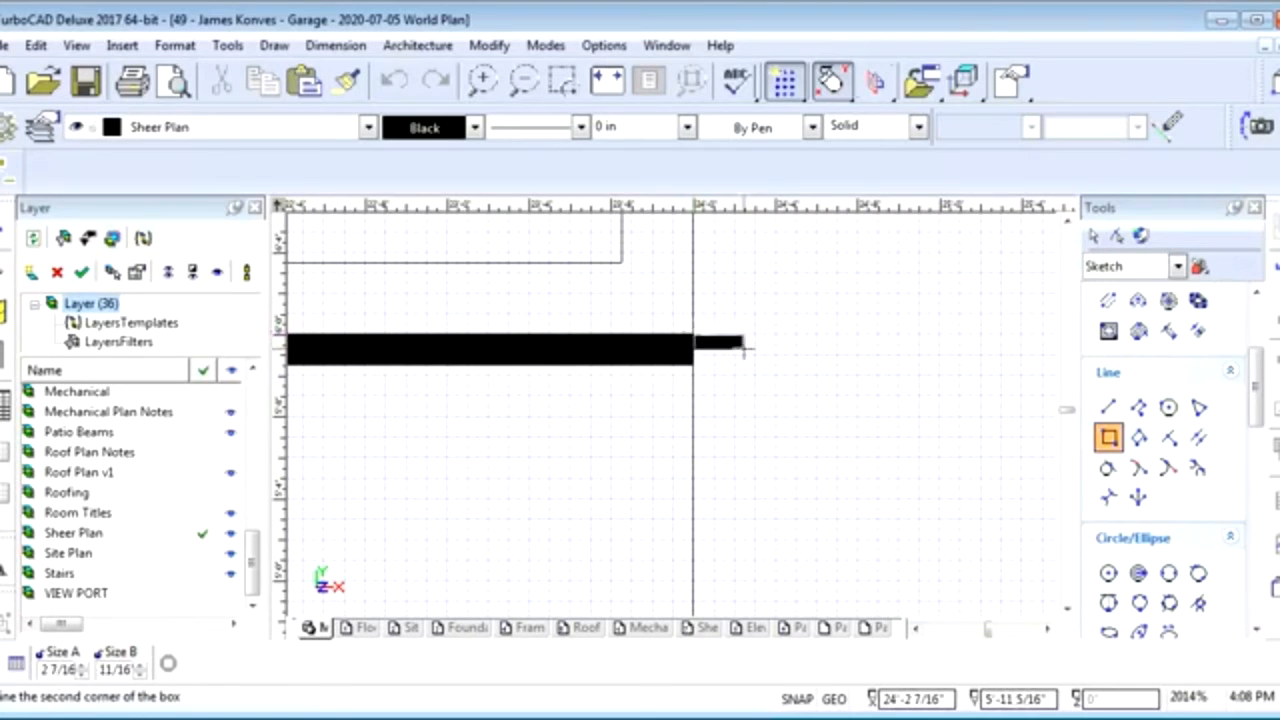
pyautogui.scroll(-2, 700, 340)
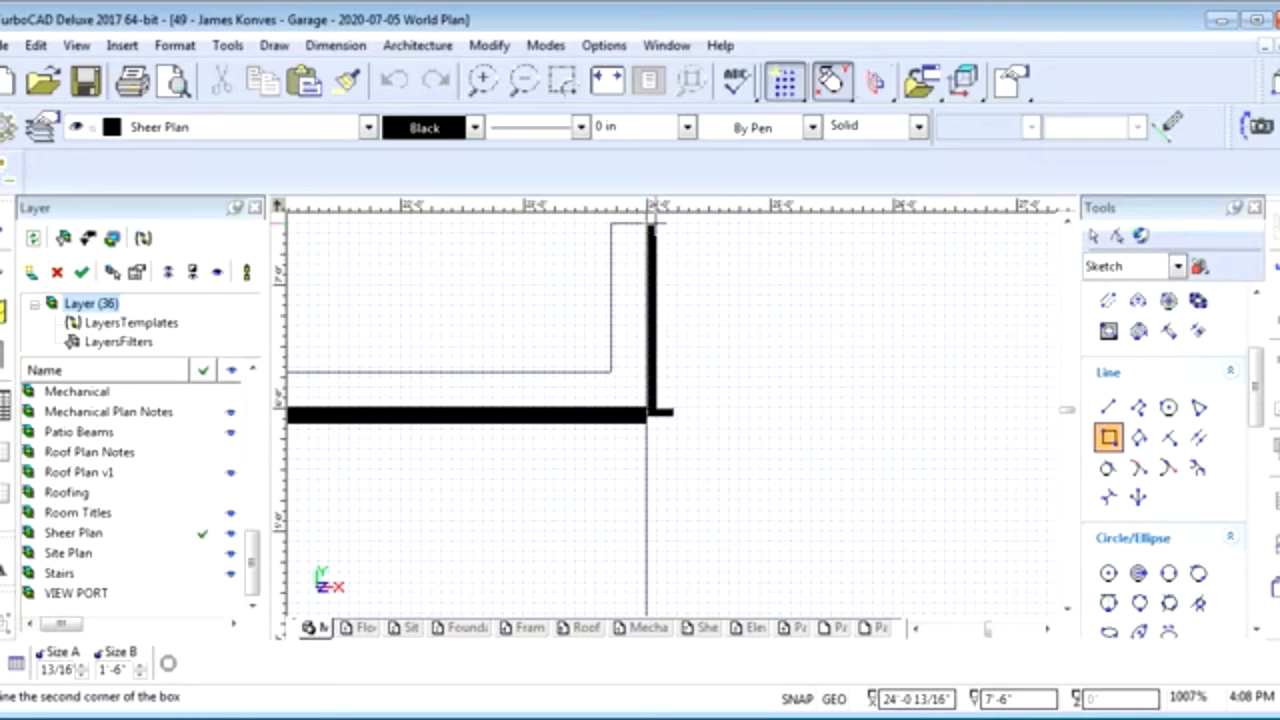
pyautogui.press('Tab')
pyautogui.write('1.5"')
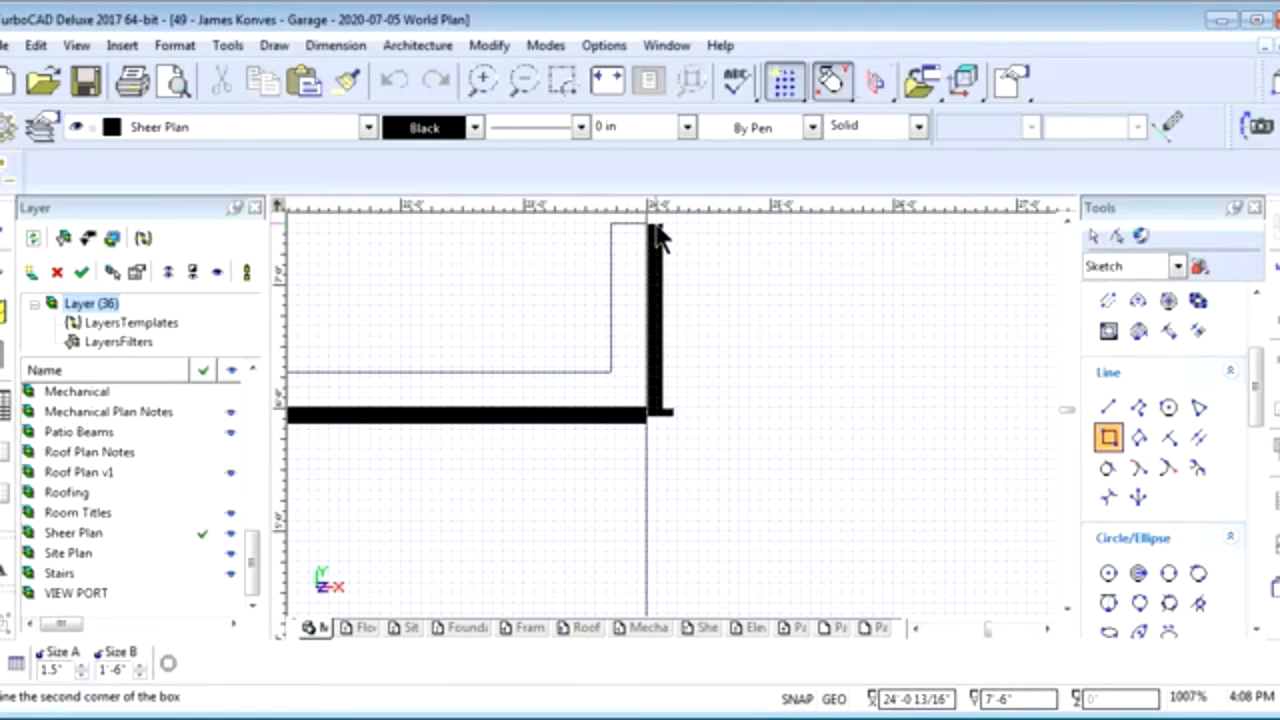
pyautogui.press('Tab')
pyautogui.press('Return')
# Draw a 1.5" by 1'-6" solid rectangle down the right exterior wall's outer face, starting at the upper-right corner, and finish drawing rectangles
pyautogui.scroll(-6, 671, 420)
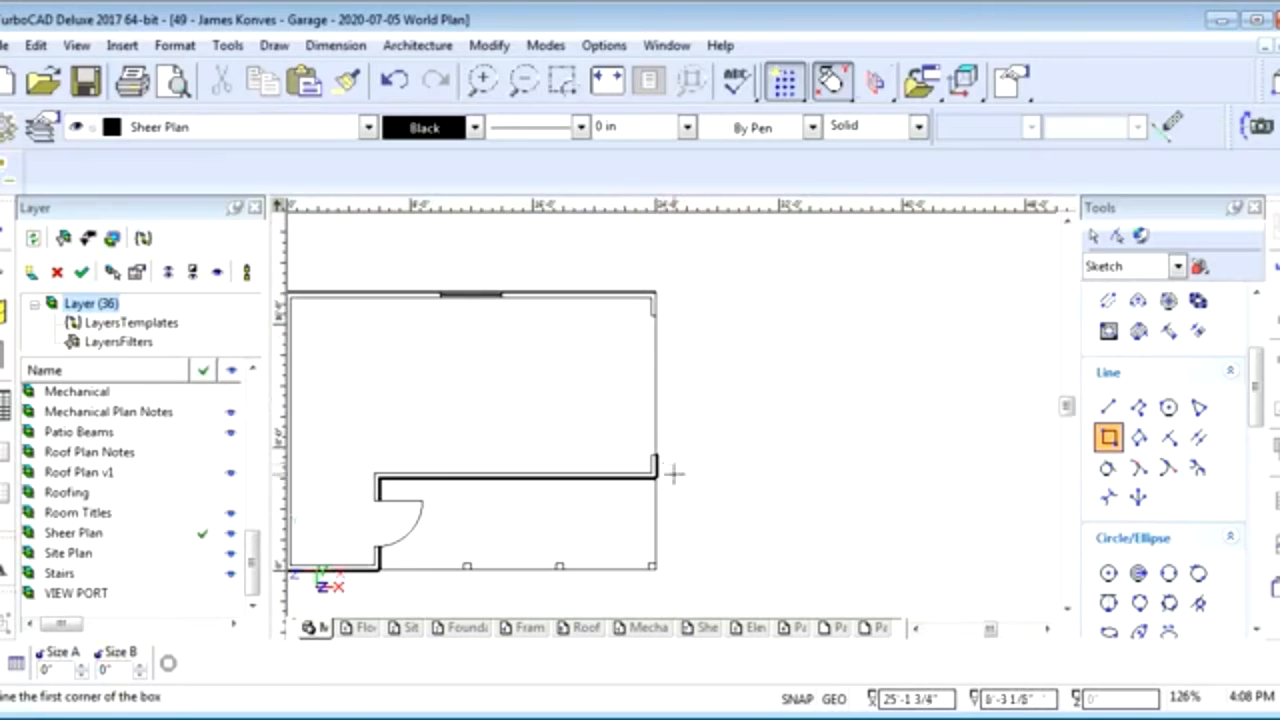
pyautogui.scroll(5, 662, 455)
pyautogui.scroll(-5, 670, 410)
pyautogui.scroll(5, 669, 277)
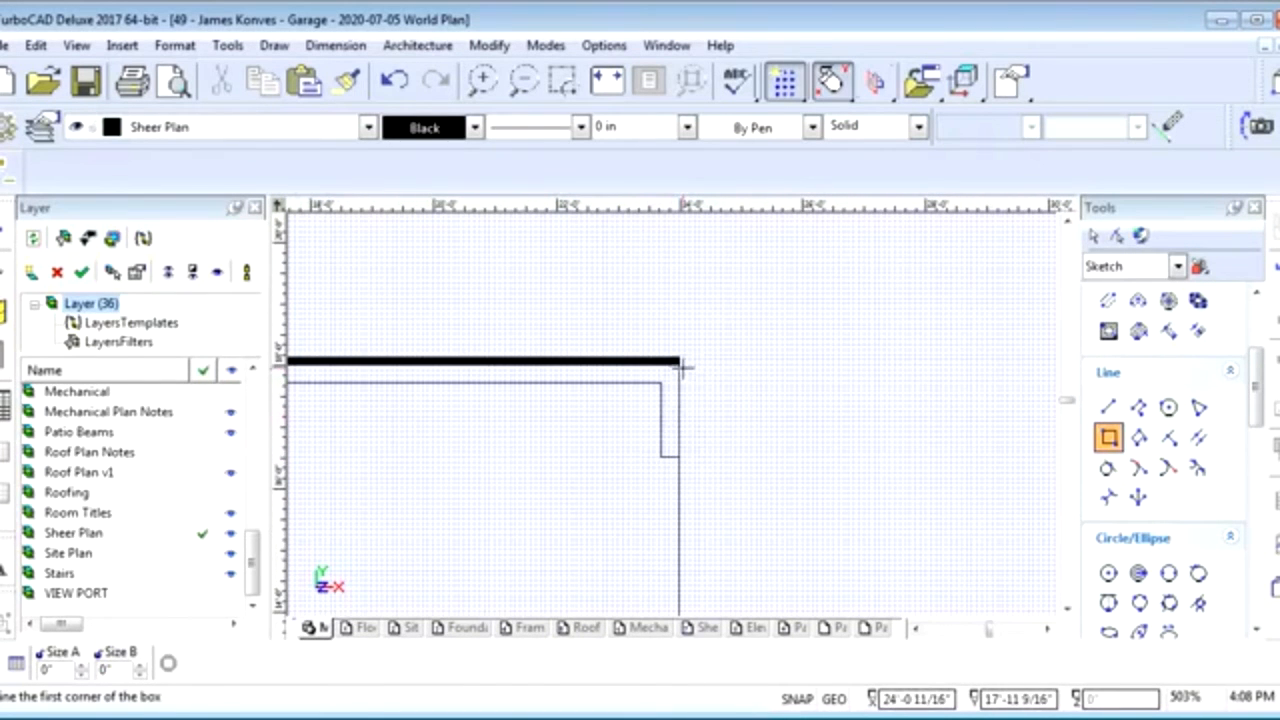
pyautogui.scroll(5, 683, 368)
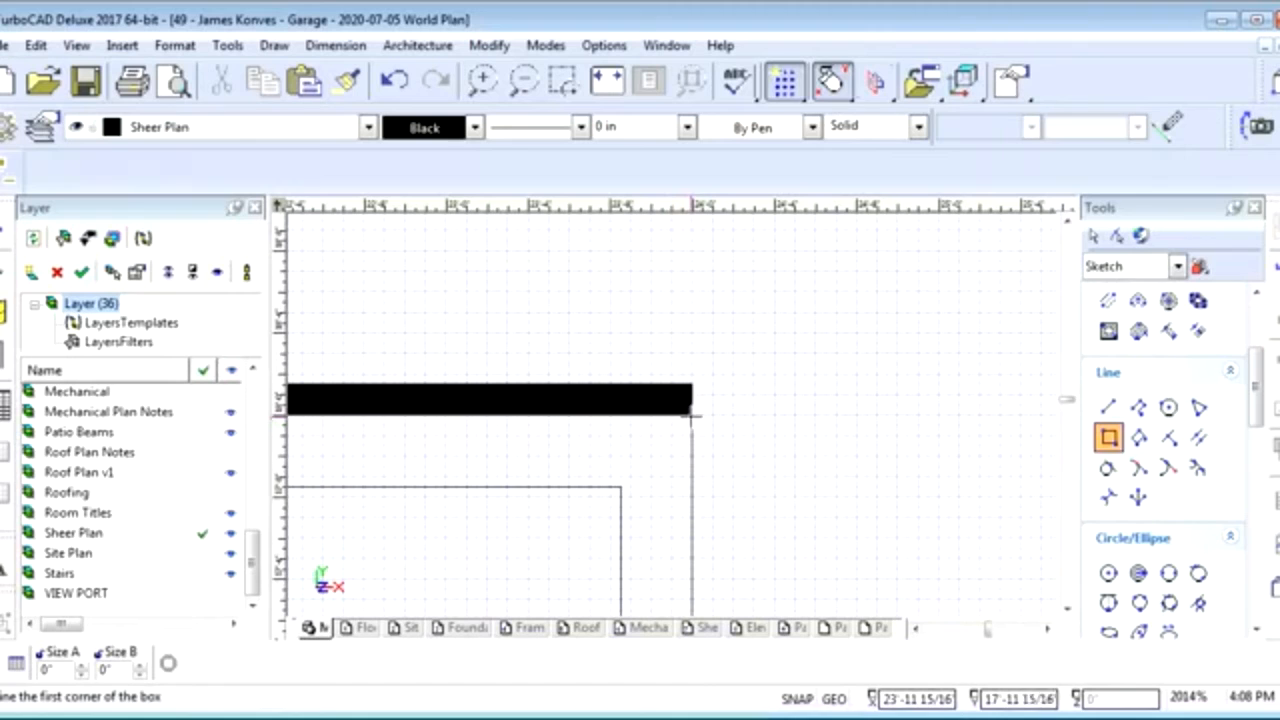
pyautogui.click(692, 413)
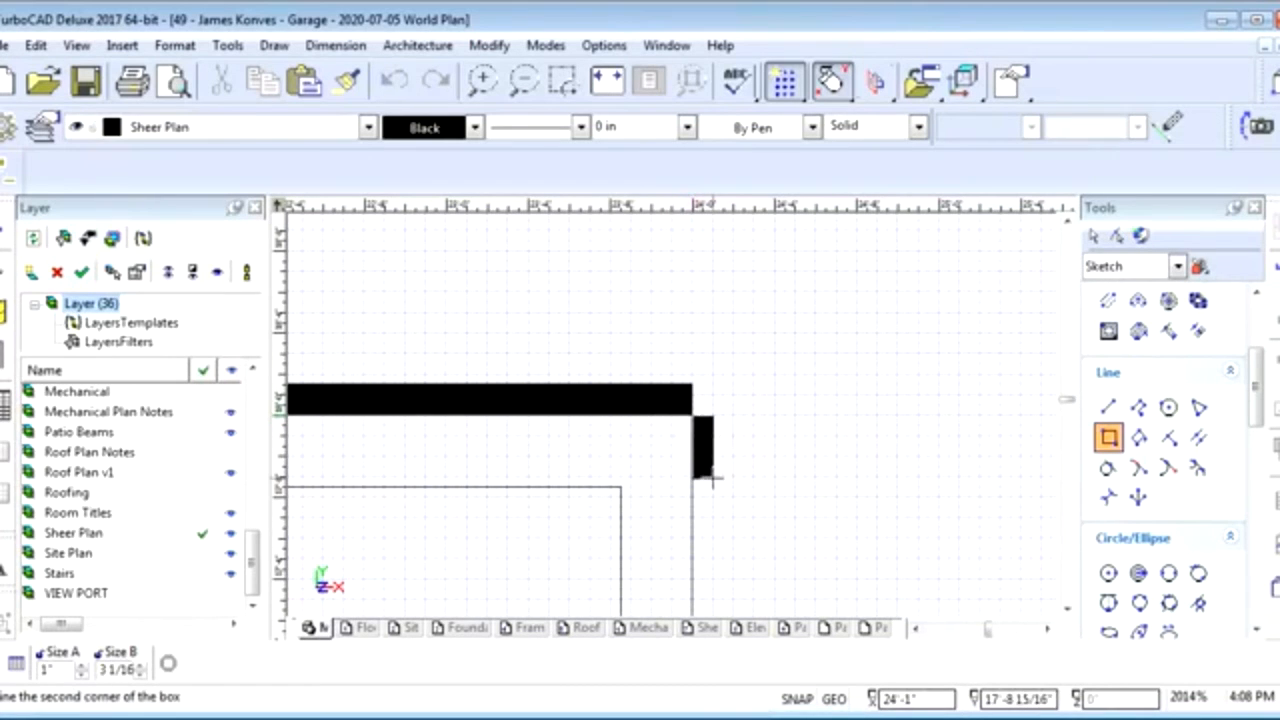
pyautogui.scroll(-1, 661, 545)
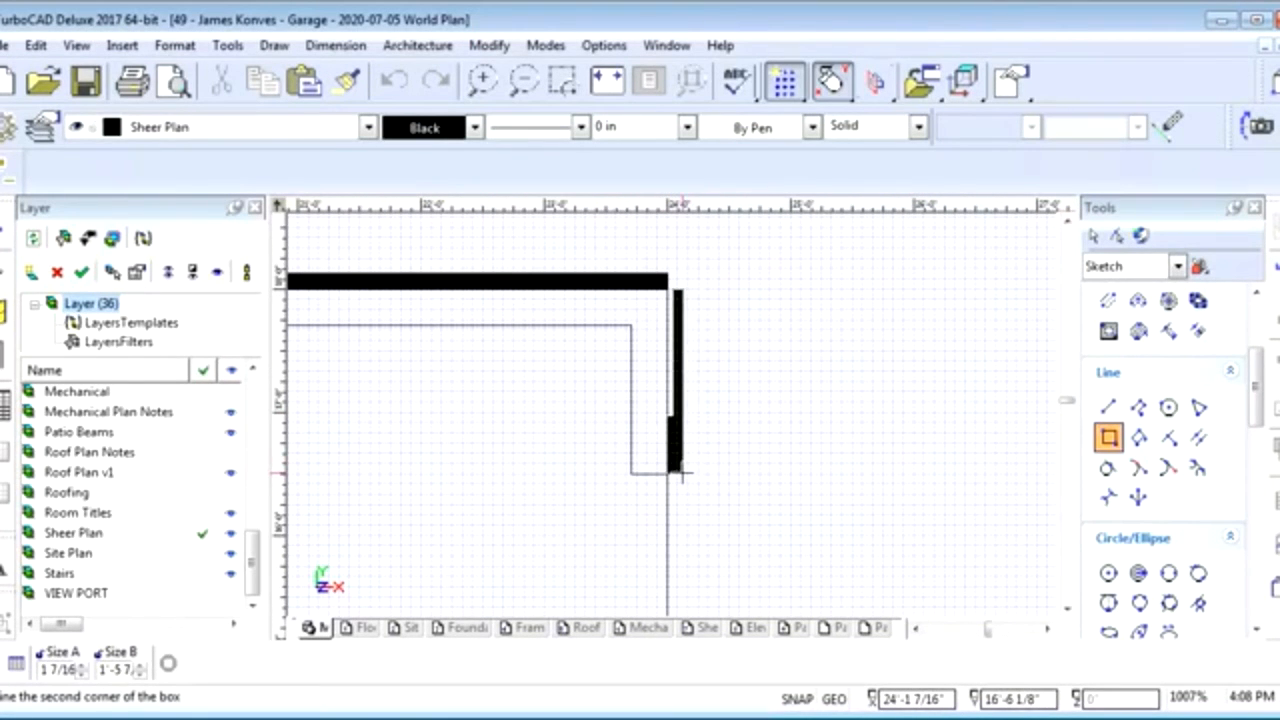
pyautogui.press('Tab')
pyautogui.write("1.5'")
pyautogui.press('Tab')
pyautogui.write('1')
pyautogui.write('\'-6"')
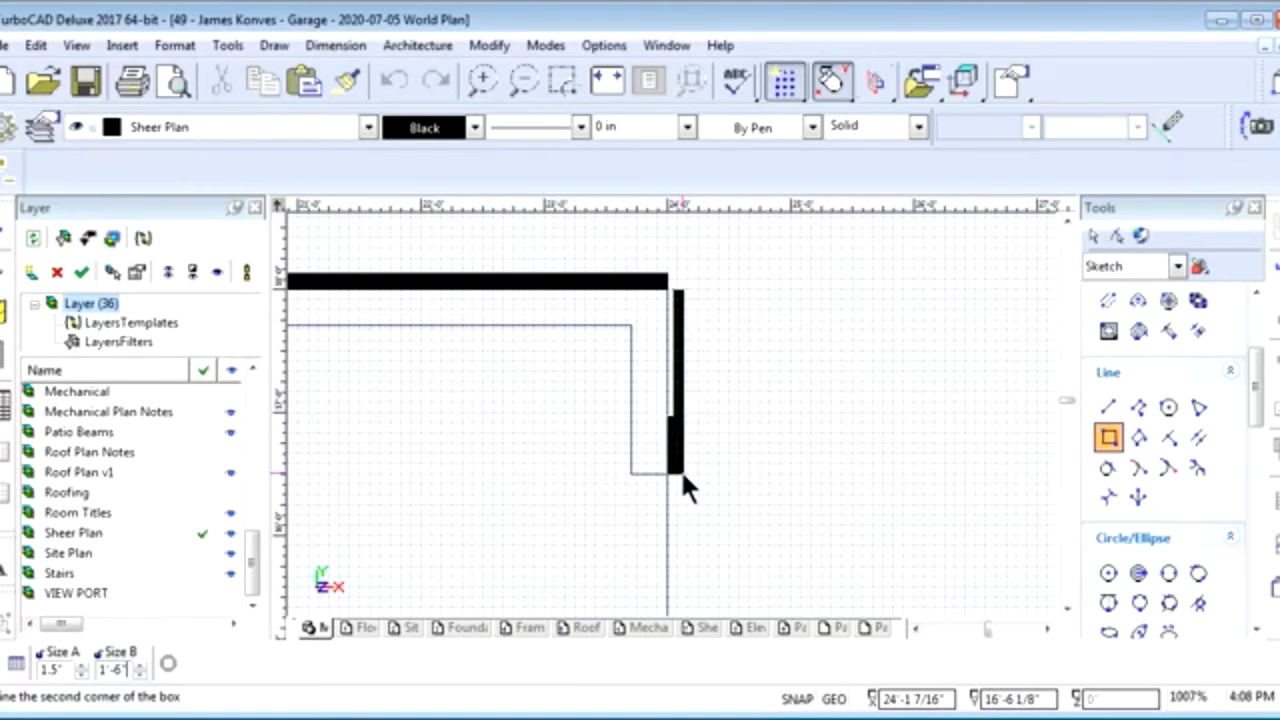
pyautogui.press('Return')
pyautogui.scroll(-5, 672, 486)
pyautogui.moveTo(492, 537); pyautogui.dragTo(670, 417, button='middle')
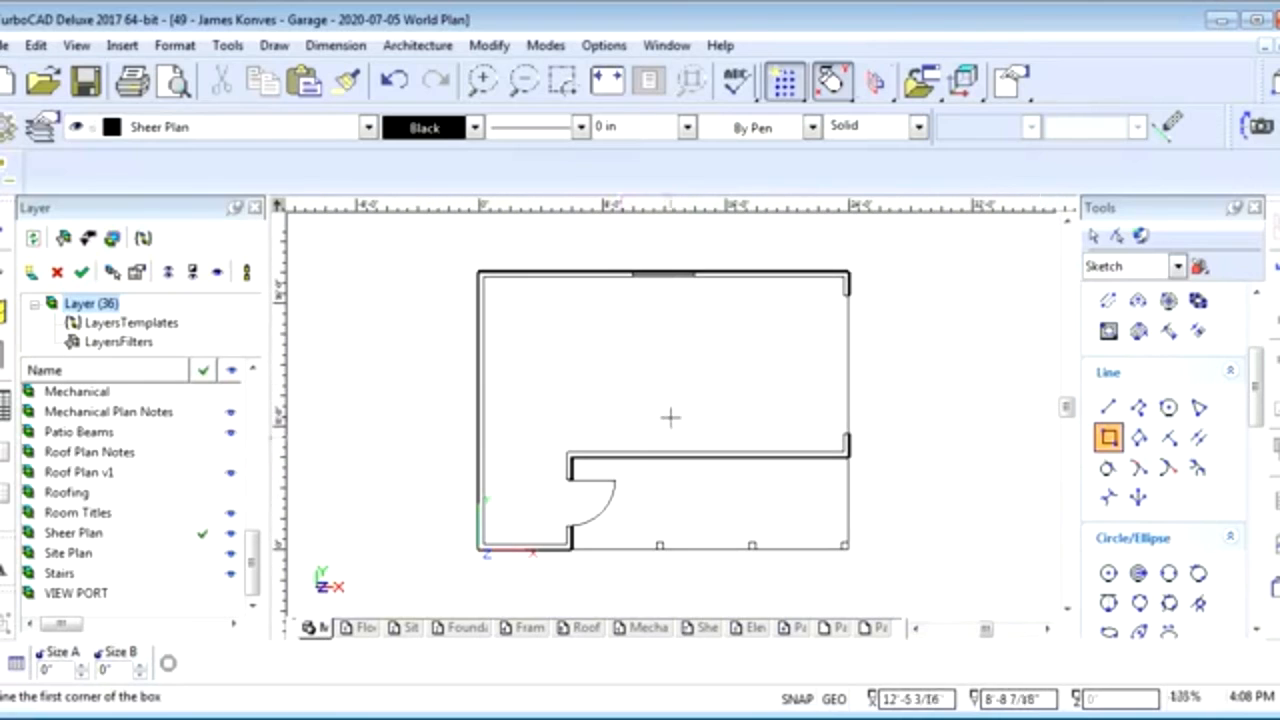
pyautogui.press('space')
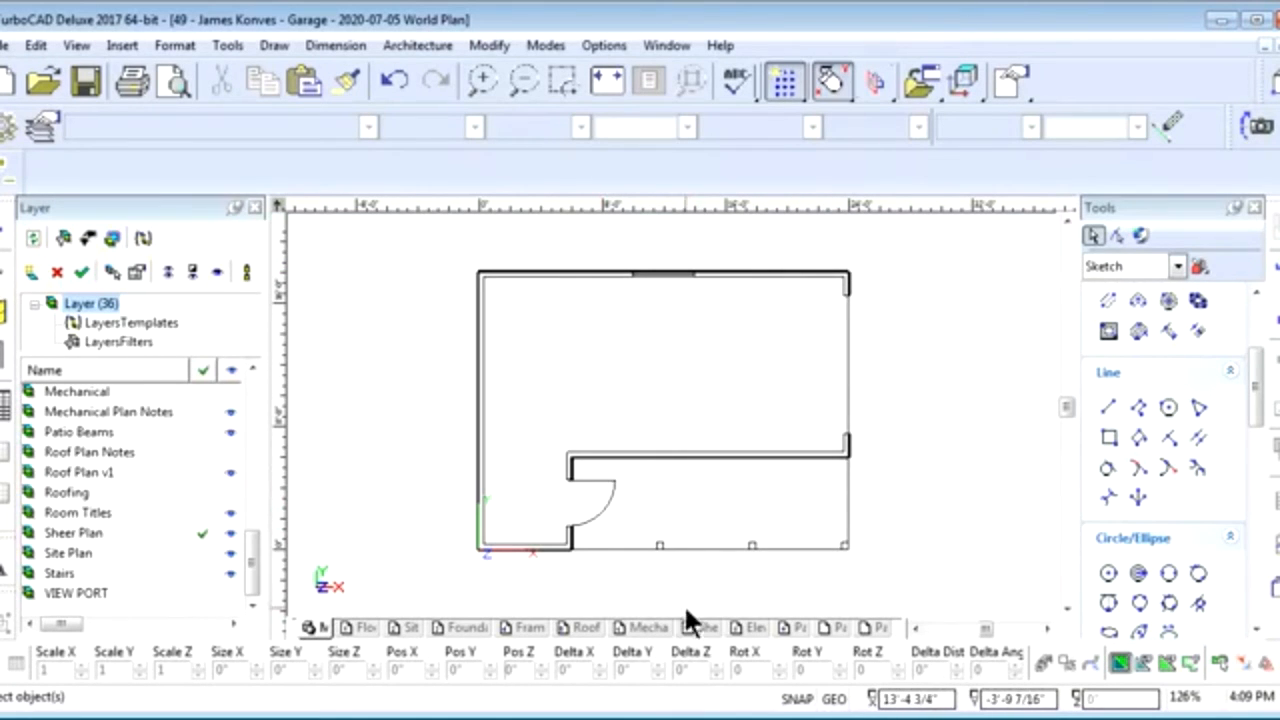
# Open the sheer plan sheet and examine the sheathing detail with its anchor bolt and nailing notes
pyautogui.click(708, 628)
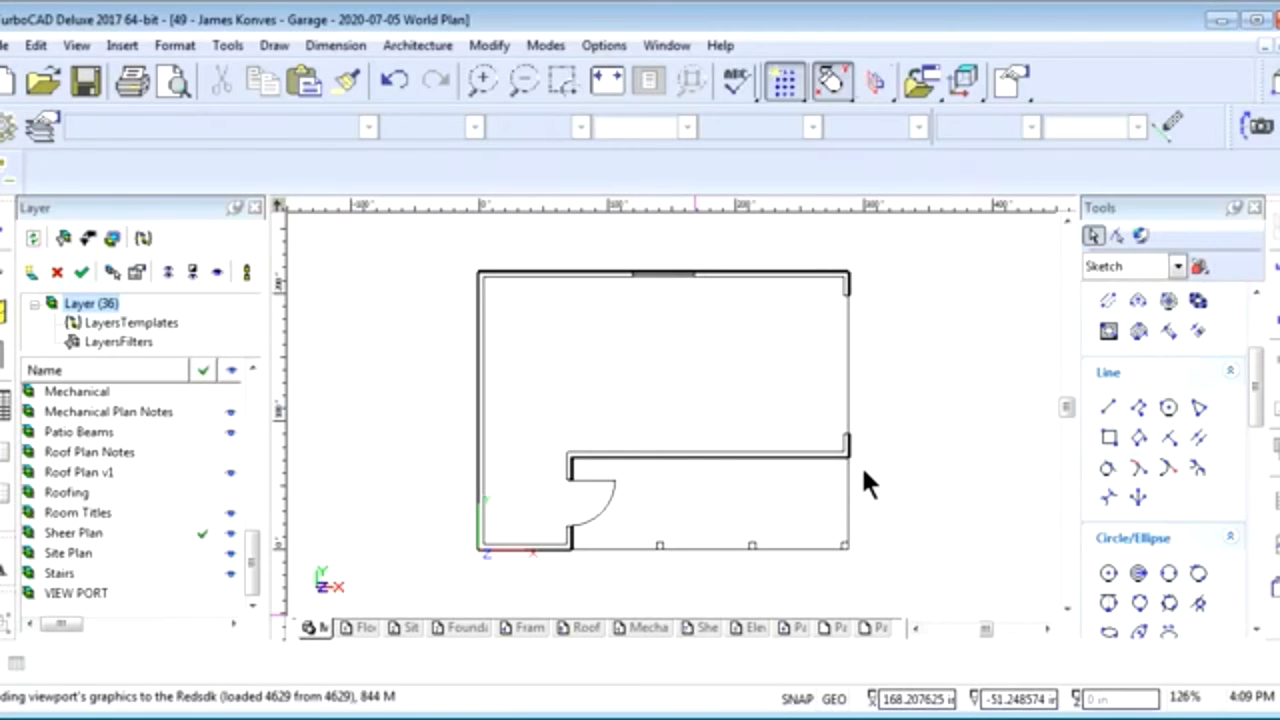
pyautogui.scroll(1, 818, 344)
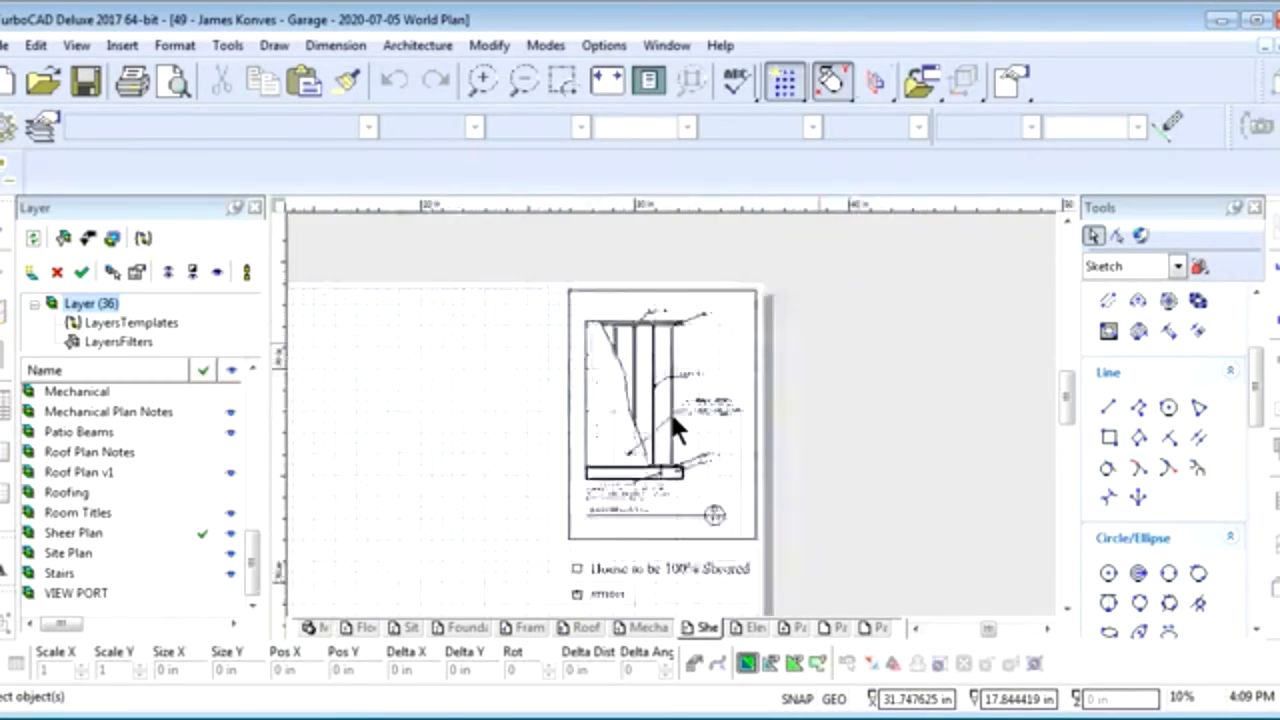
pyautogui.scroll(2, 669, 410)
pyautogui.scroll(-2, 640, 451)
pyautogui.scroll(2, 674, 452)
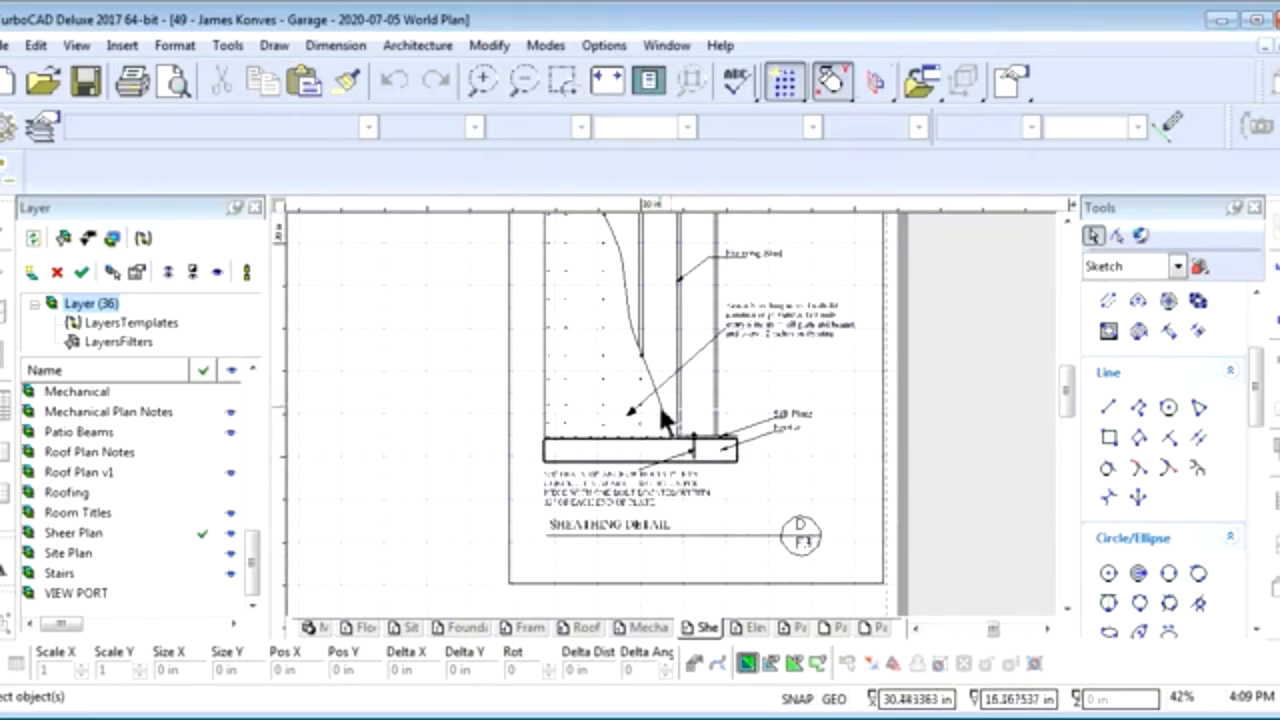
pyautogui.moveTo(646, 379); pyautogui.dragTo(671, 411, button='middle')
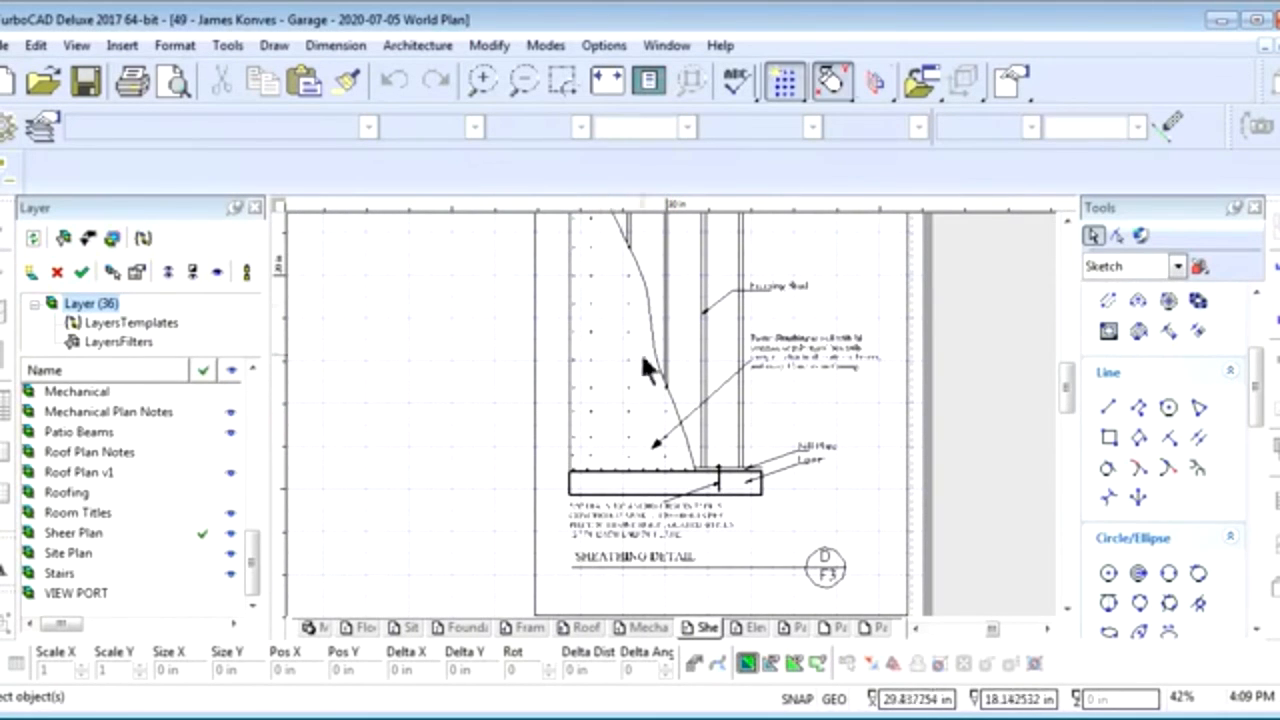
pyautogui.scroll(-1, 670, 417)
pyautogui.scroll(1, 677, 461)
pyautogui.scroll(3, 672, 420)
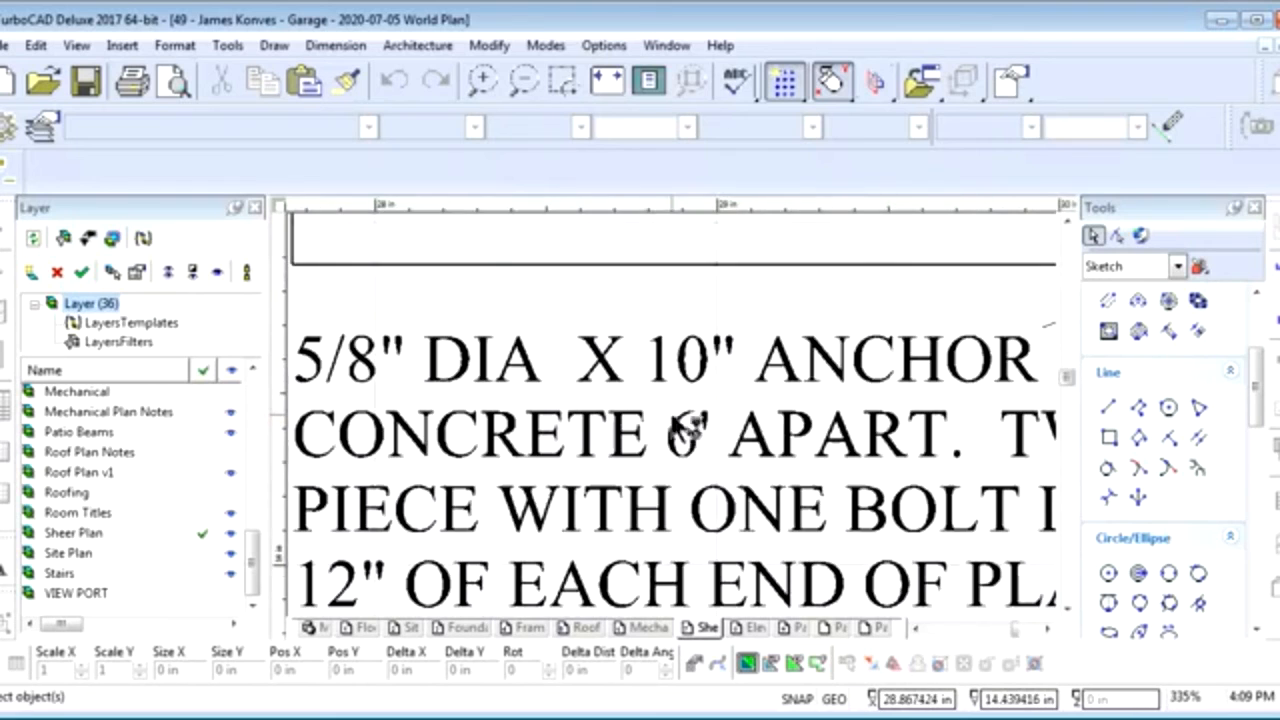
pyautogui.scroll(-1, 675, 430)
pyautogui.scroll(-1, 678, 428)
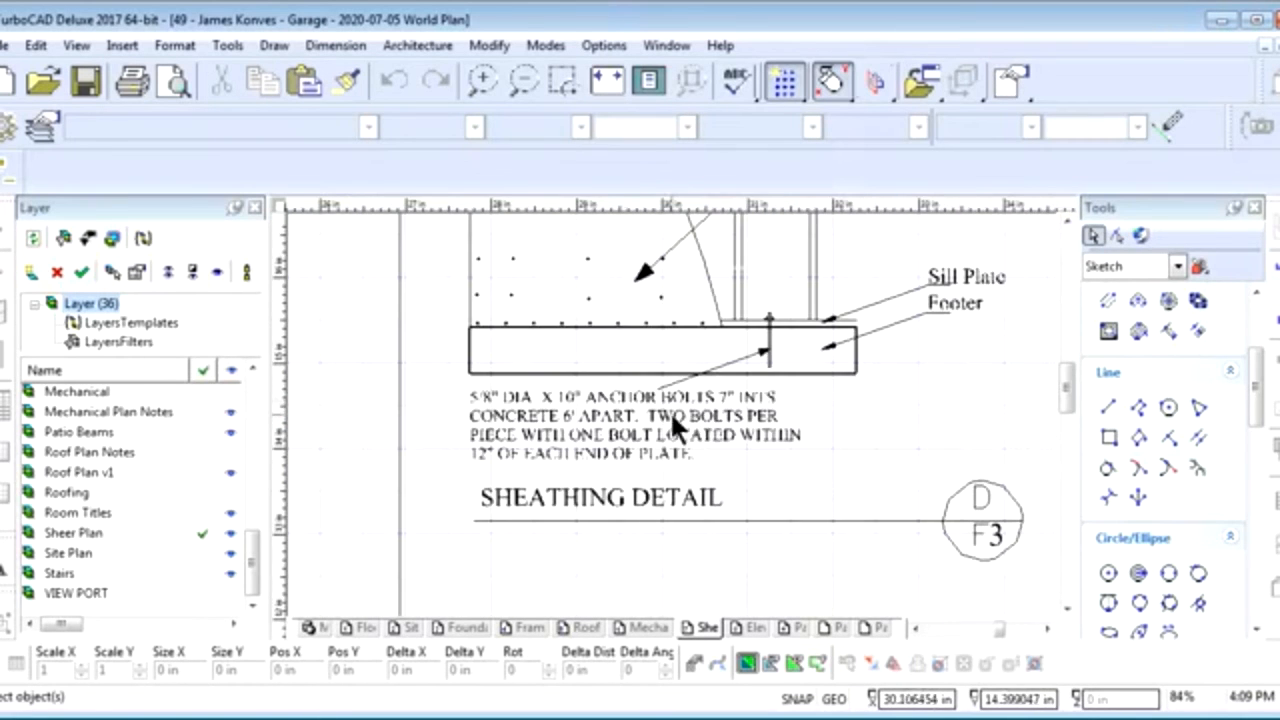
pyautogui.scroll(1, 652, 419)
pyautogui.scroll(-2, 738, 343)
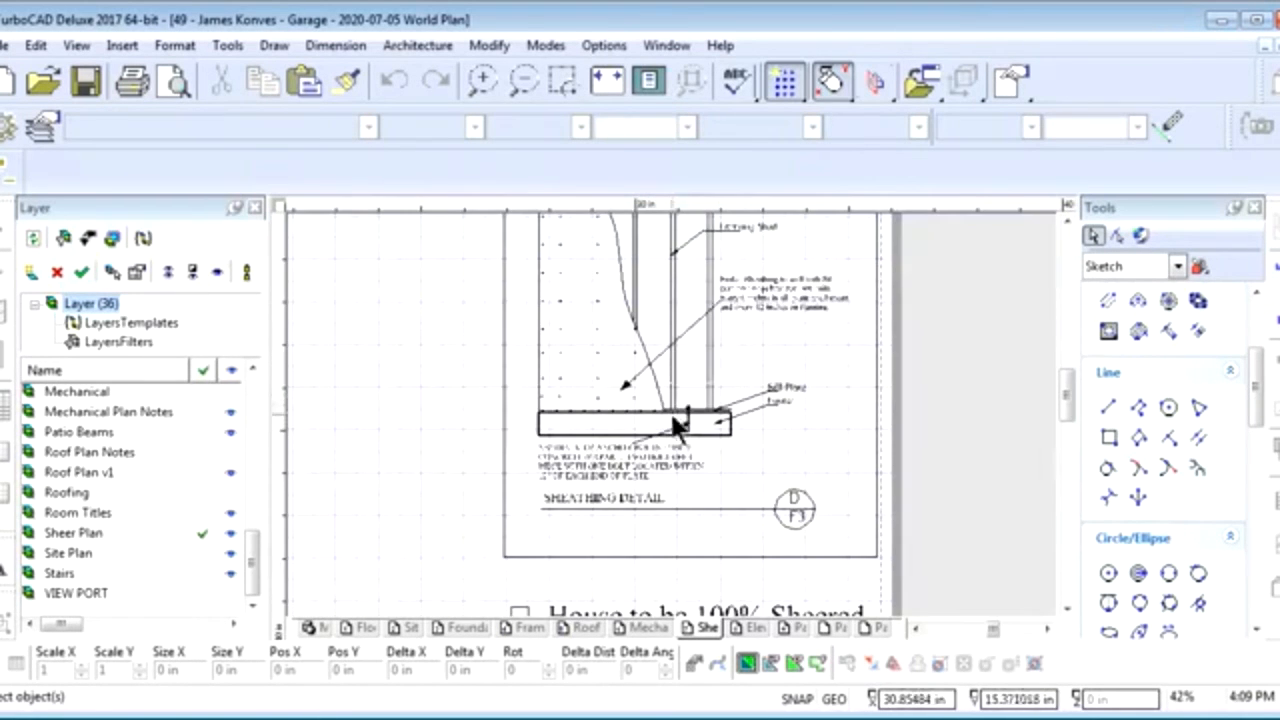
pyautogui.scroll(1, 753, 291)
pyautogui.scroll(1, 730, 440)
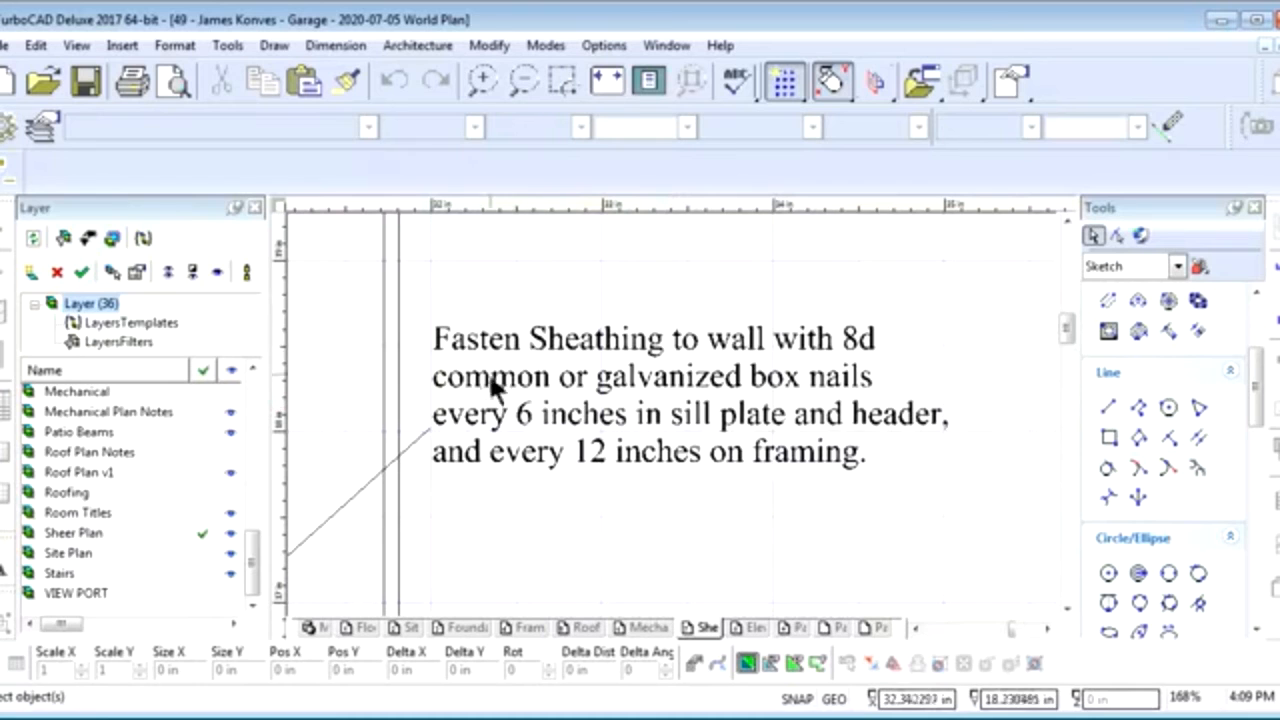
pyautogui.scroll(-4, 670, 412)
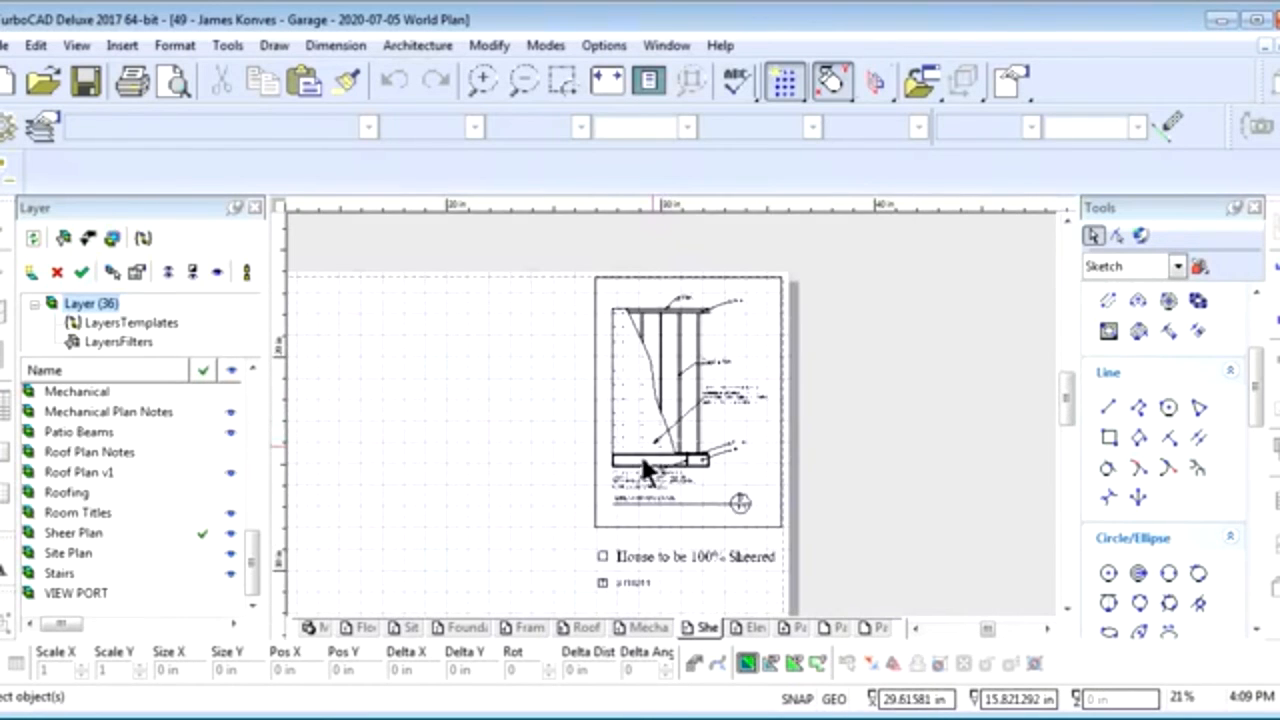
# Enlarge the sheer plan viewport from its upper-right corner to about 19.6 by 12.4 in
pyautogui.scroll(-1, 636, 440)
pyautogui.scroll(1, 660, 430)
pyautogui.scroll(1, 700, 415)
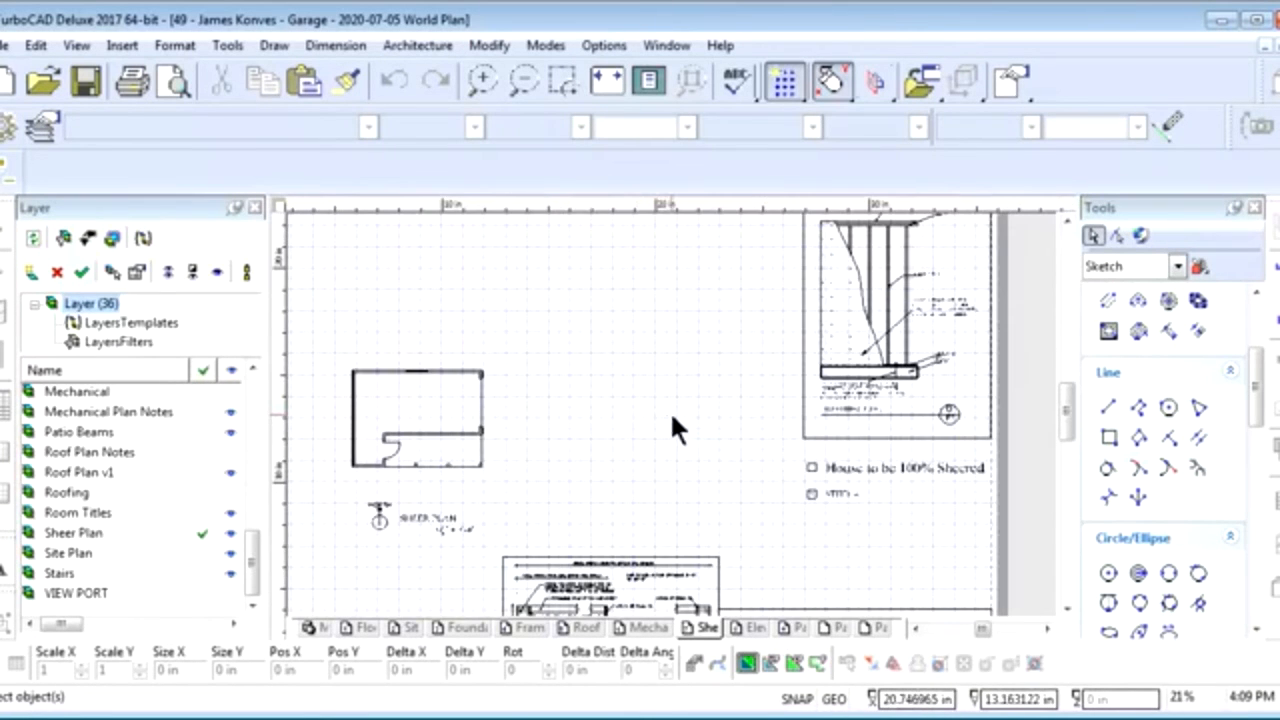
pyautogui.click(432, 440)
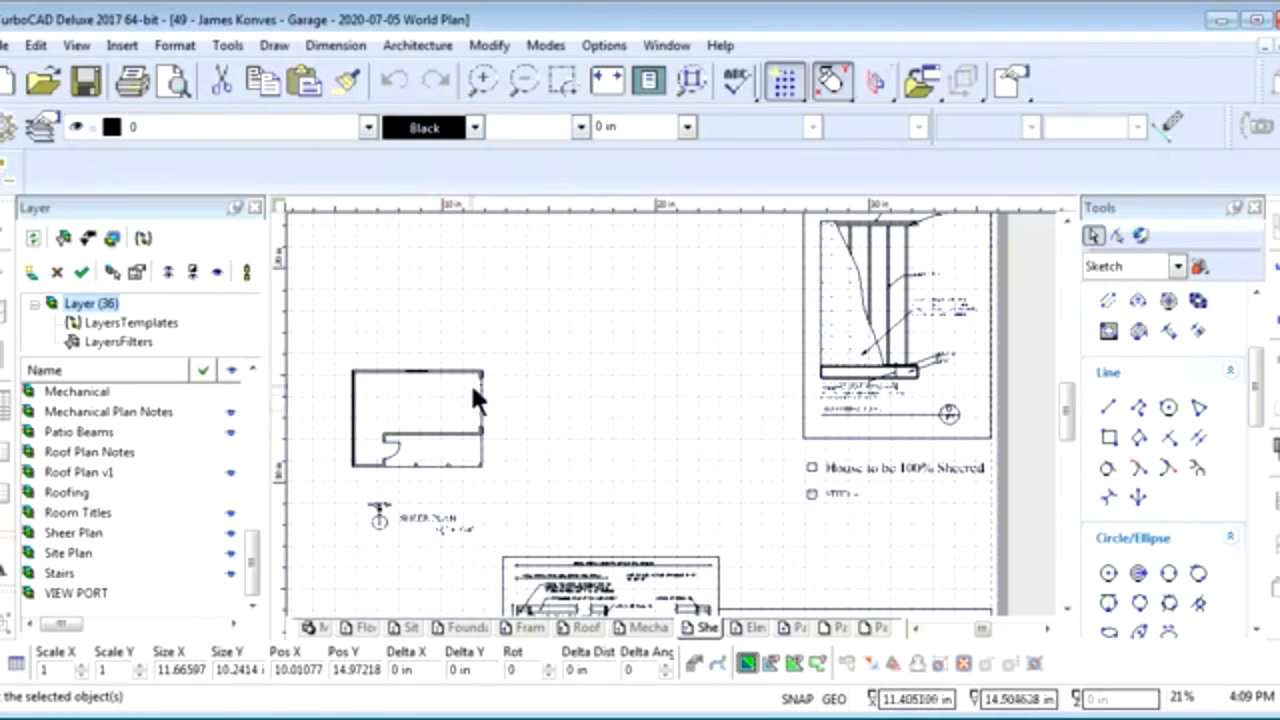
pyautogui.click(570, 268)
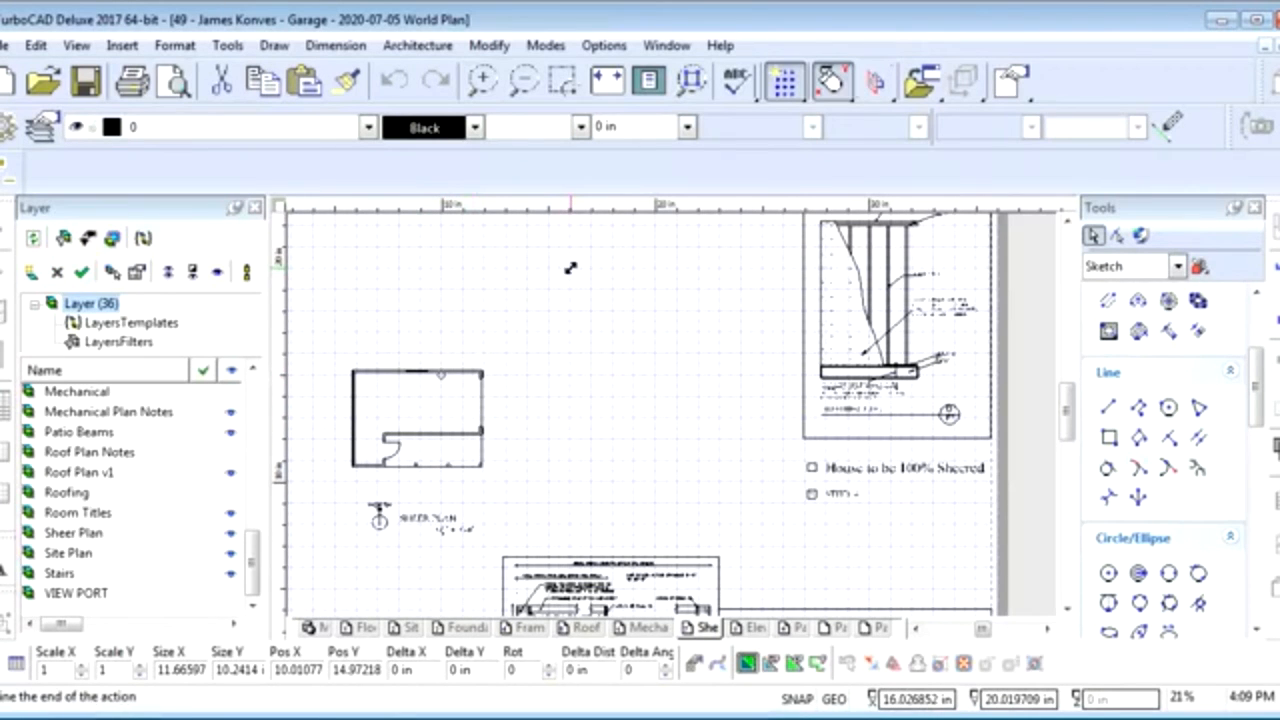
pyautogui.click(737, 219)
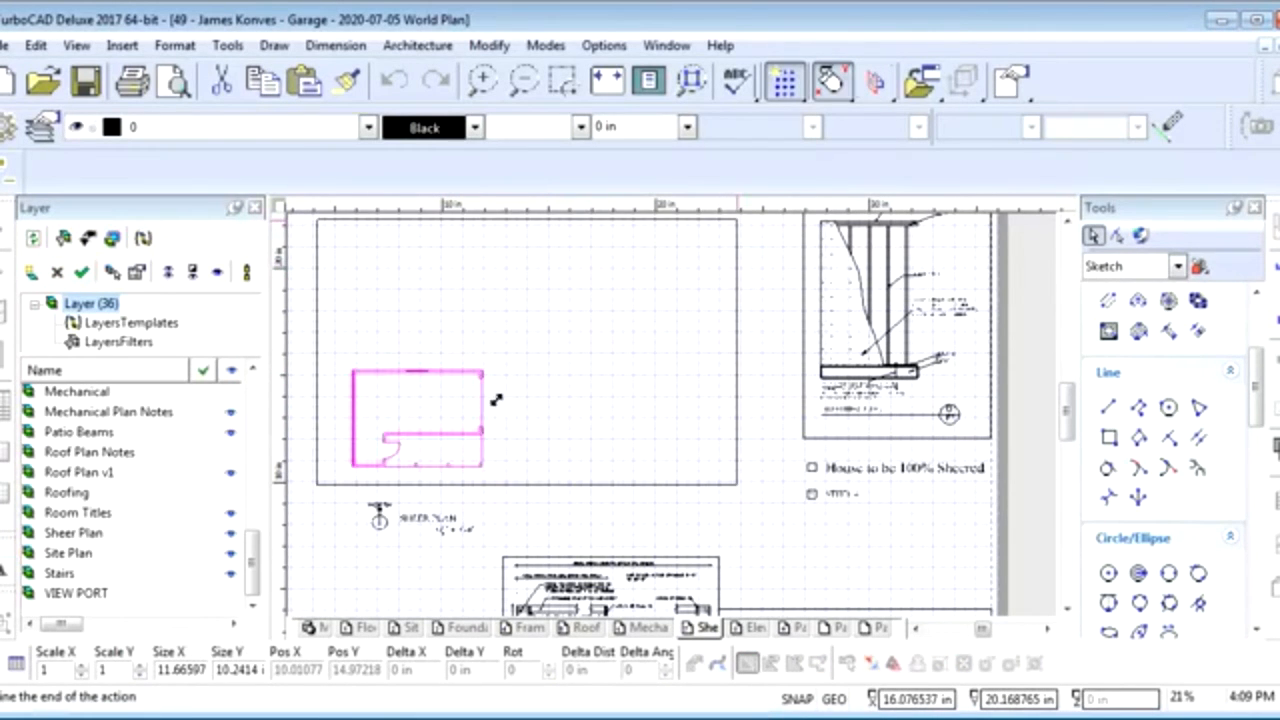
pyautogui.scroll(-1, 493, 396)
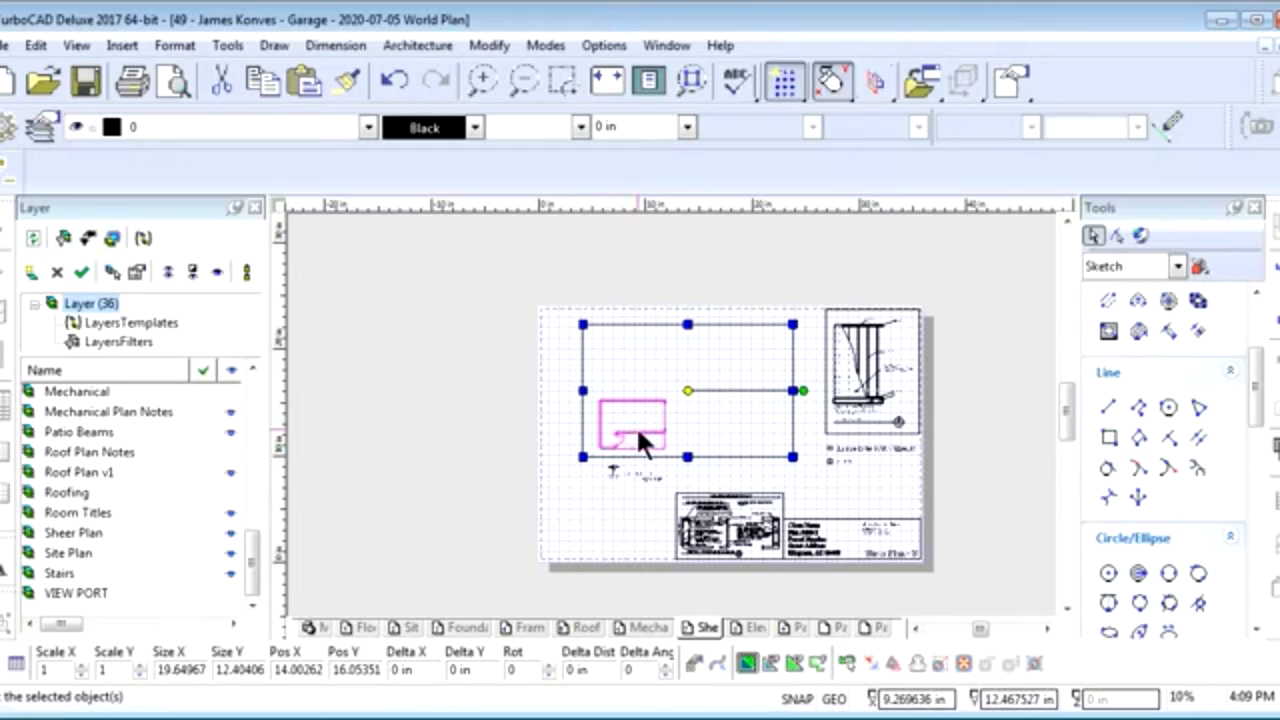
# Change the fixed scale in the Shear viewport's properties so the plan is drawn larger on the sheet
pyautogui.rightClick(687, 398)
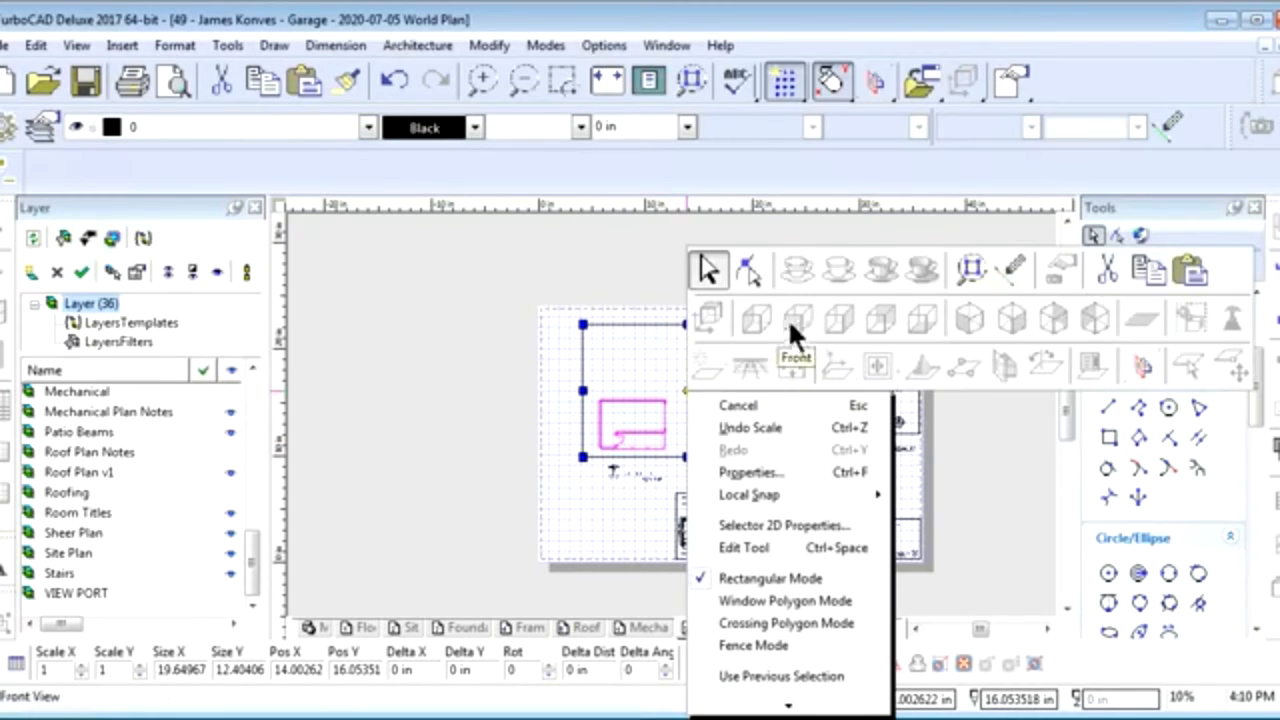
pyautogui.click(752, 472)
pyautogui.click(415, 164)
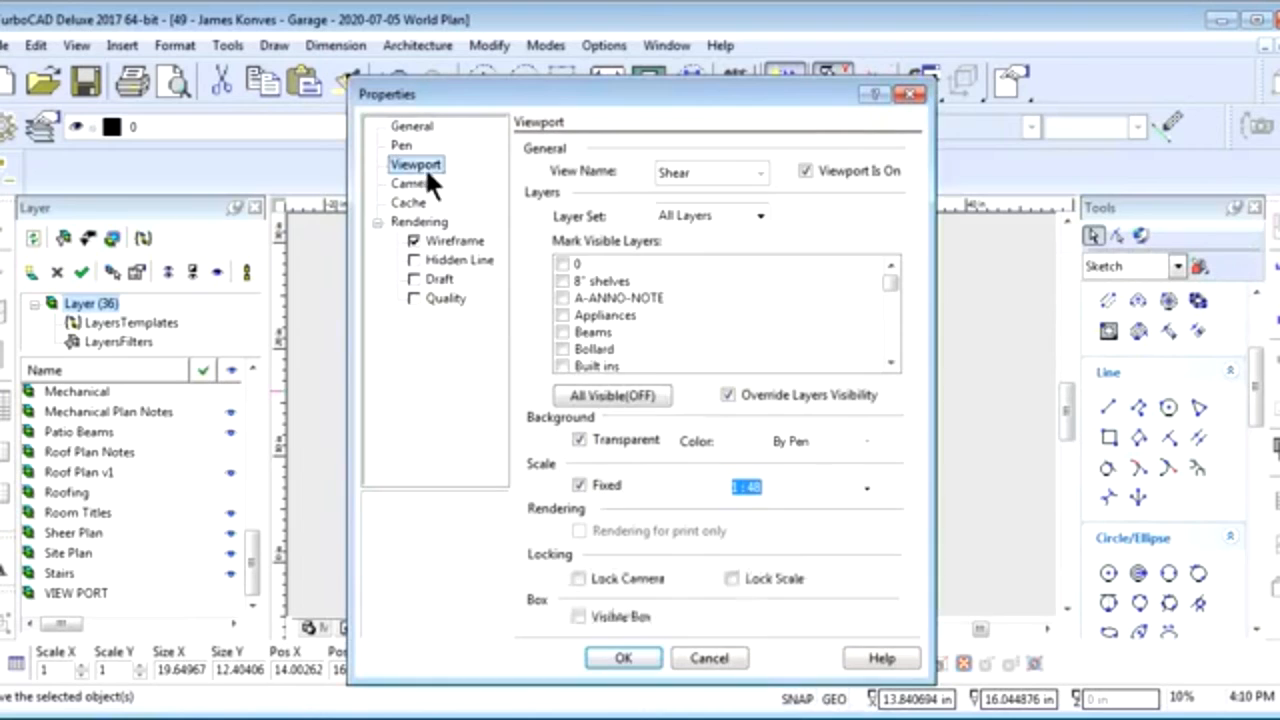
pyautogui.doubleClick(746, 488)
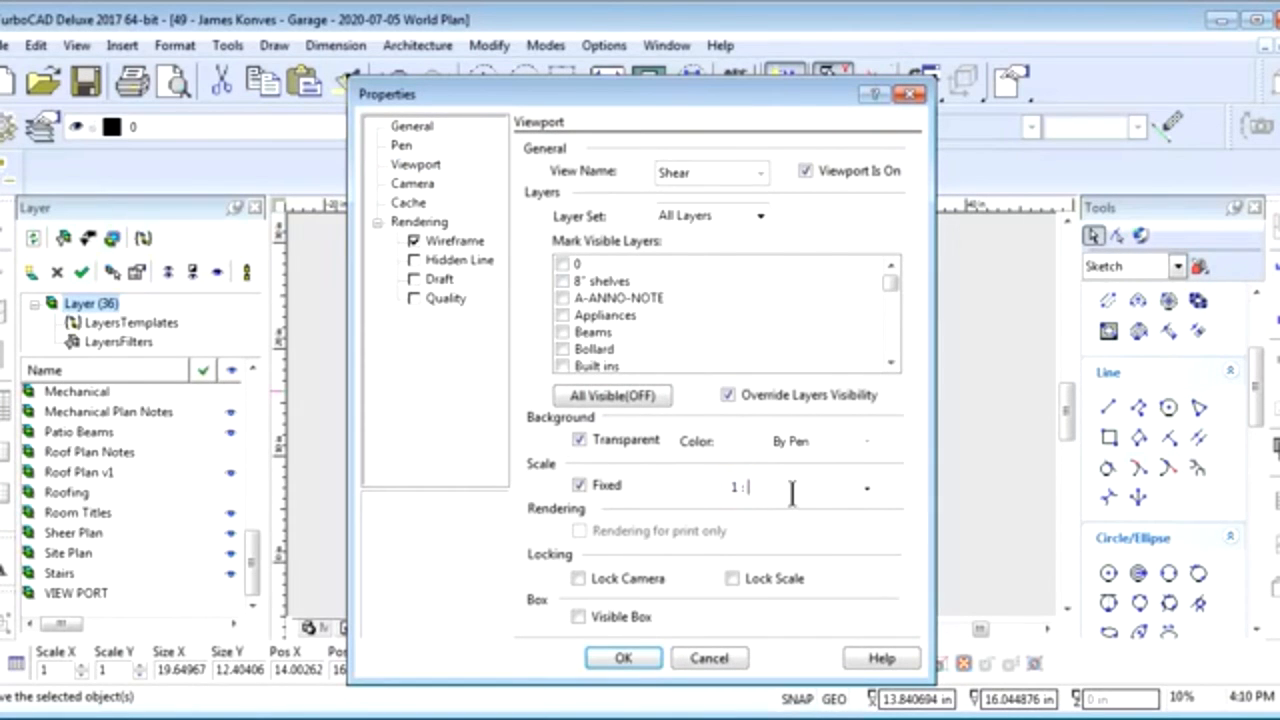
pyautogui.click(622, 658)
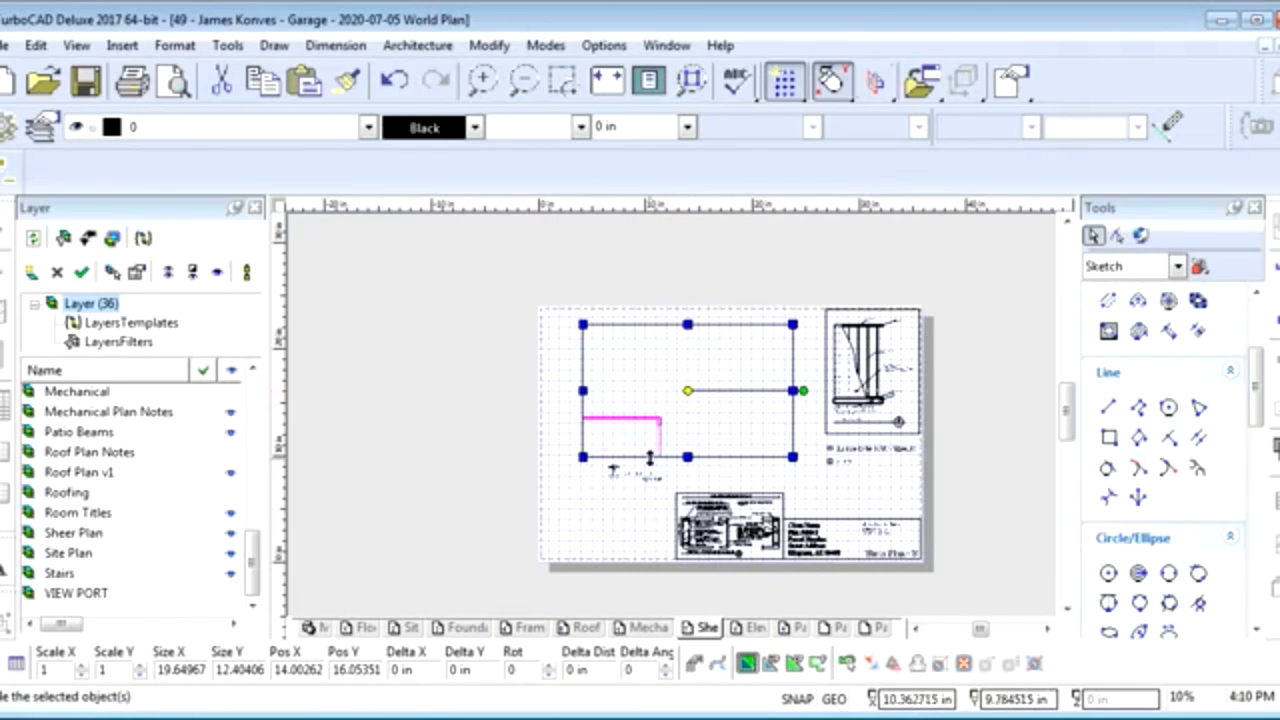
# Extend the viewport's lower-left corner to about 28.4 by 24.1 in, and move the viewport so the plan sits above its title
pyautogui.click(582, 457)
pyautogui.click(490, 580)
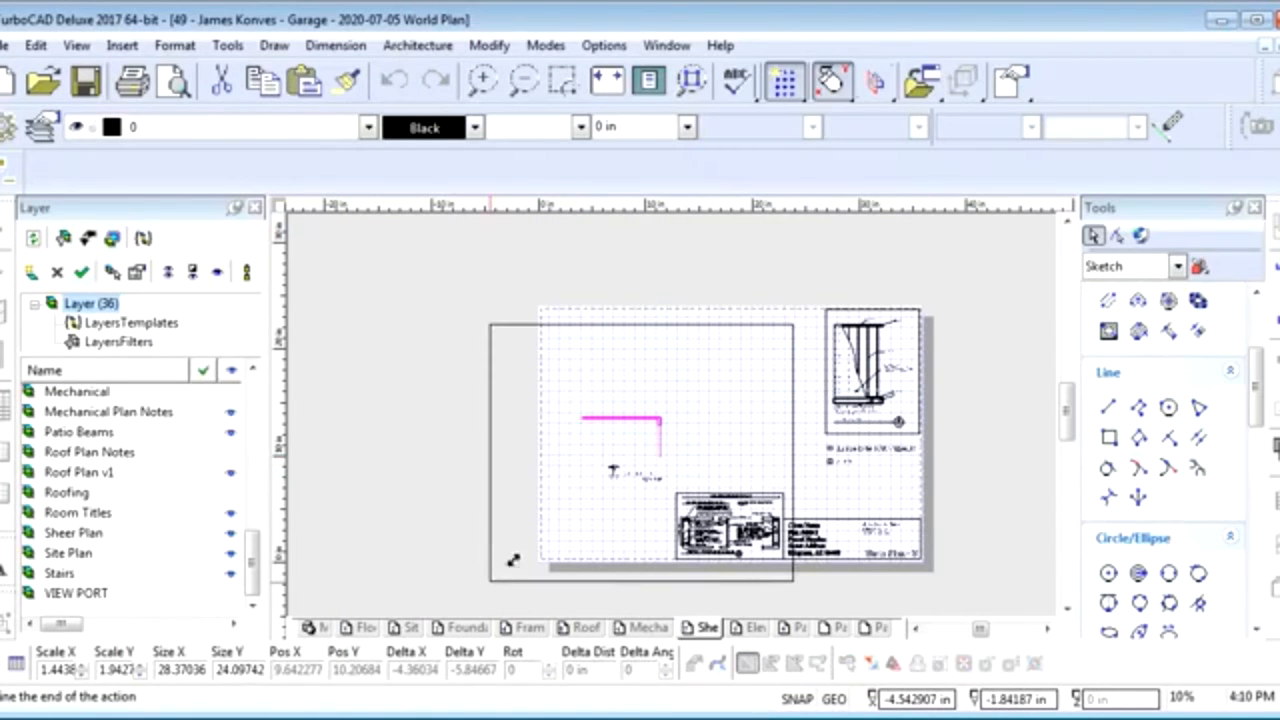
pyautogui.click(644, 451)
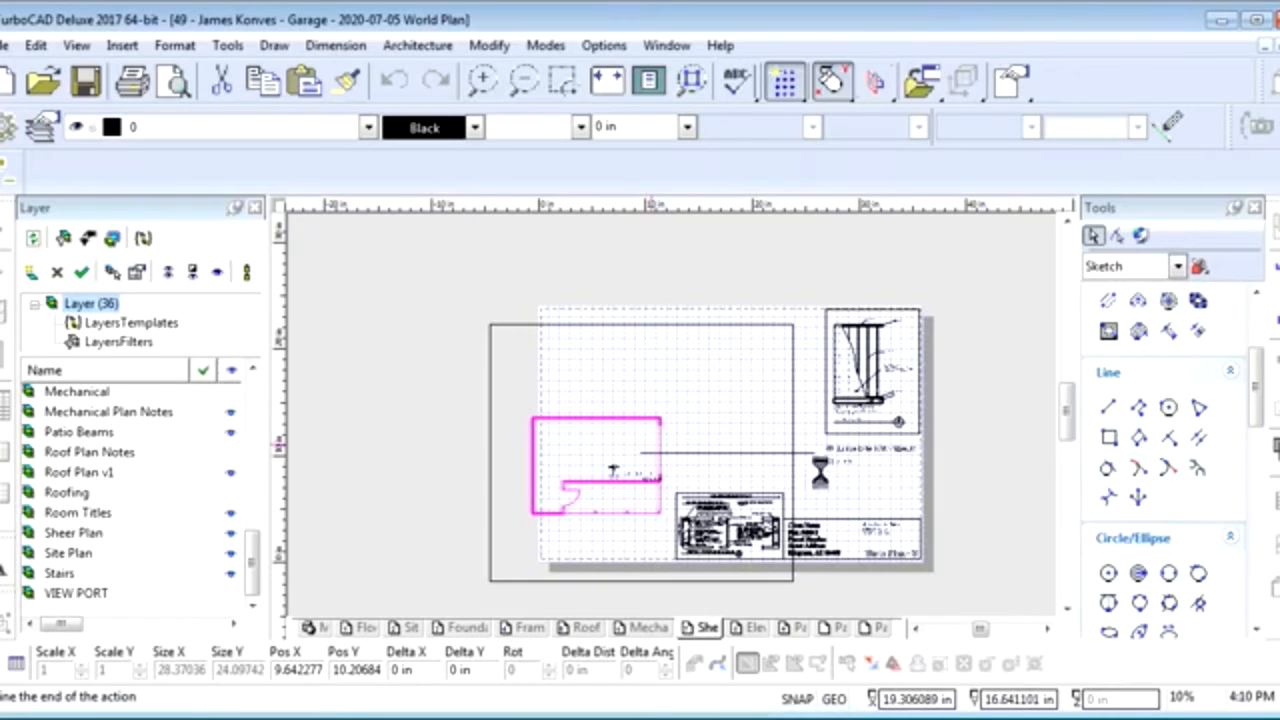
pyautogui.press('Escape')
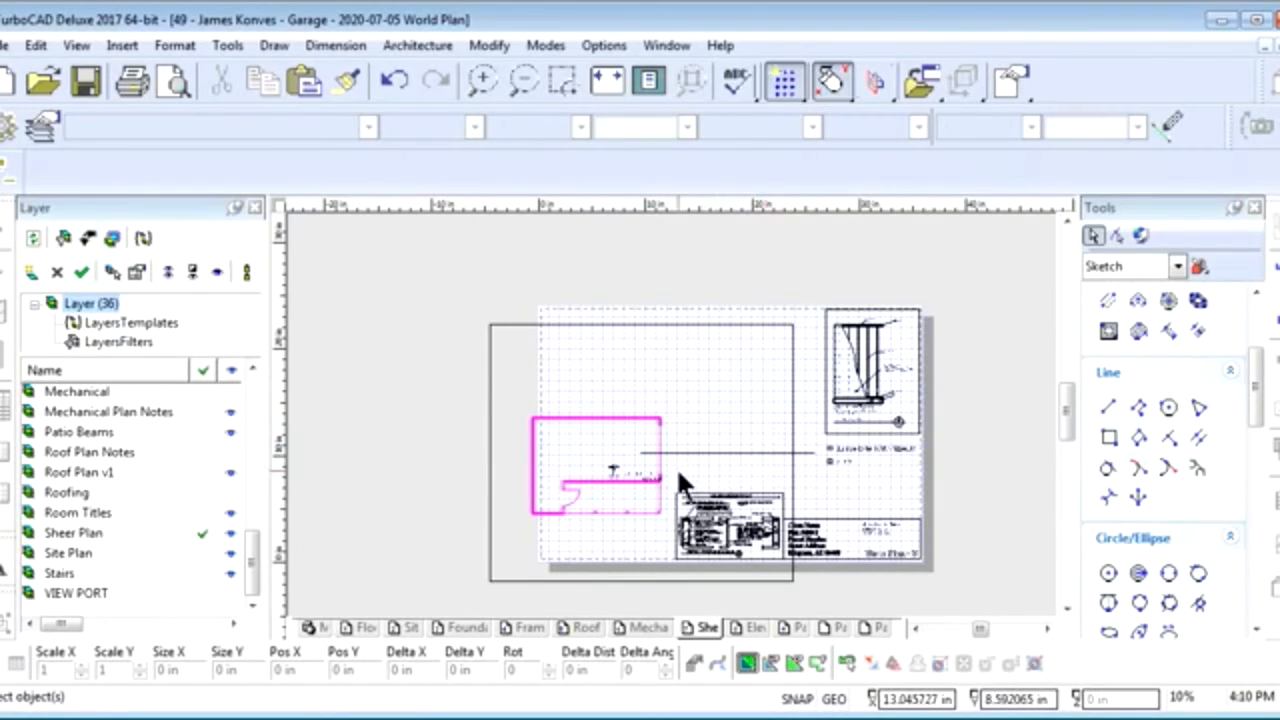
pyautogui.scroll(2, 676, 467)
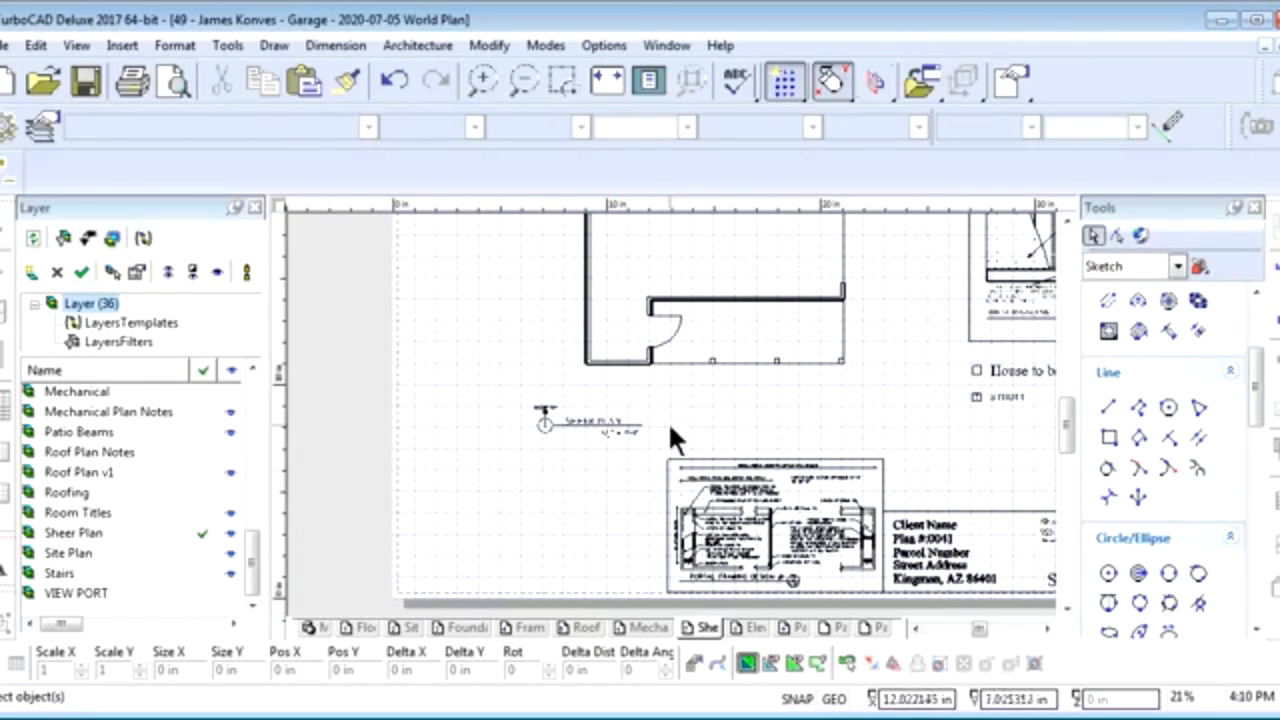
# With Sheer Plan as the current layer, dimension the short lower wall at the garage's lower-left corner, placing the dimension just below the wall
pyautogui.scroll(-2, 678, 386)
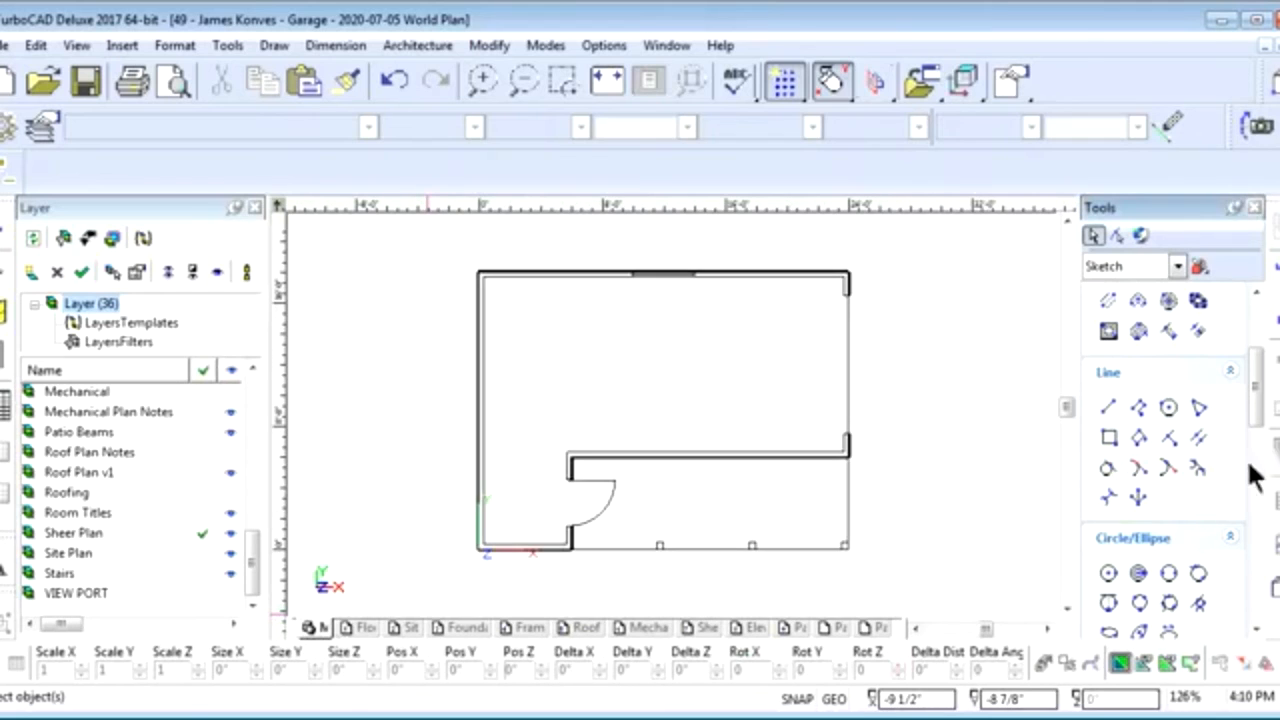
pyautogui.moveTo(1257, 414); pyautogui.dragTo(1258, 500)
pyautogui.click(1138, 454)
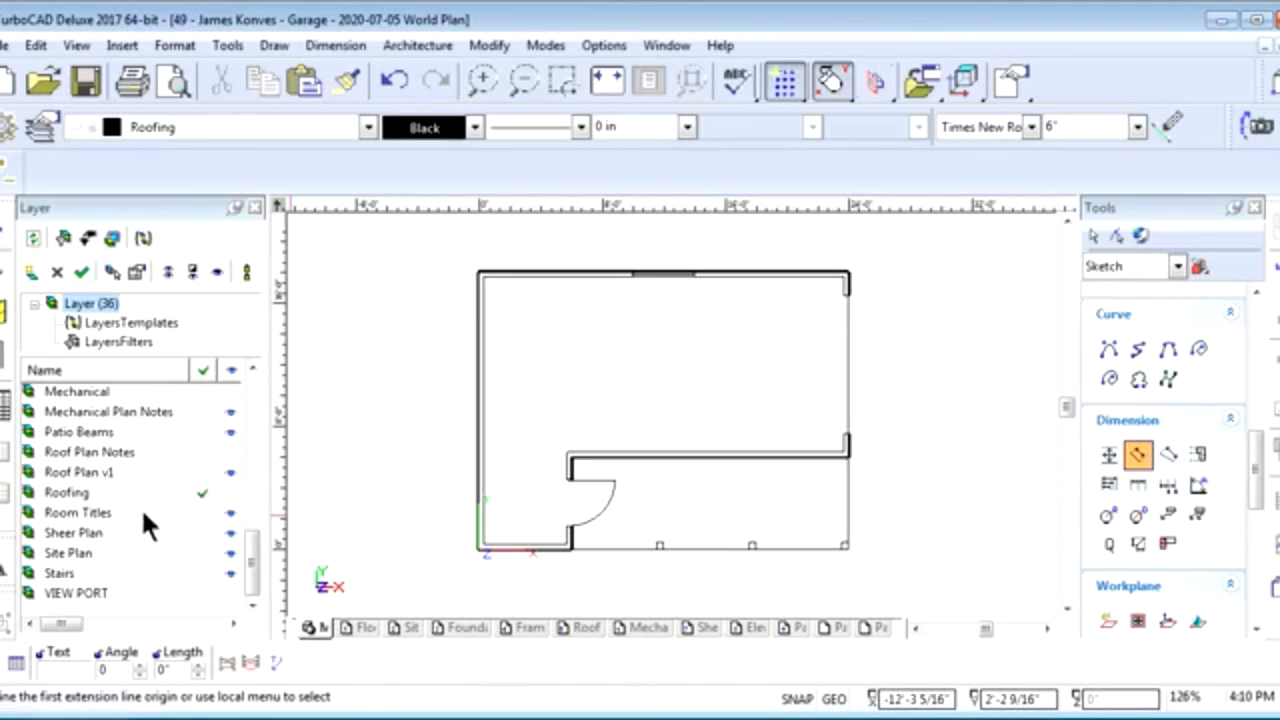
pyautogui.click(203, 532)
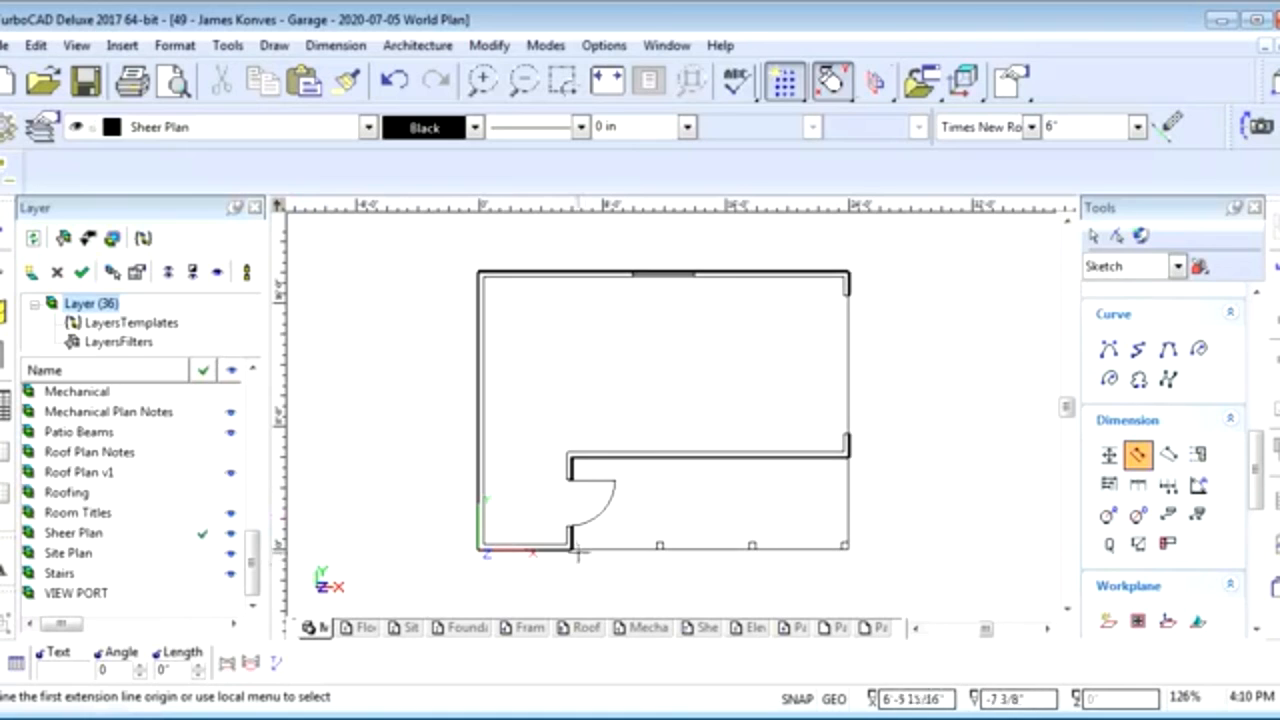
pyautogui.scroll(4, 575, 550)
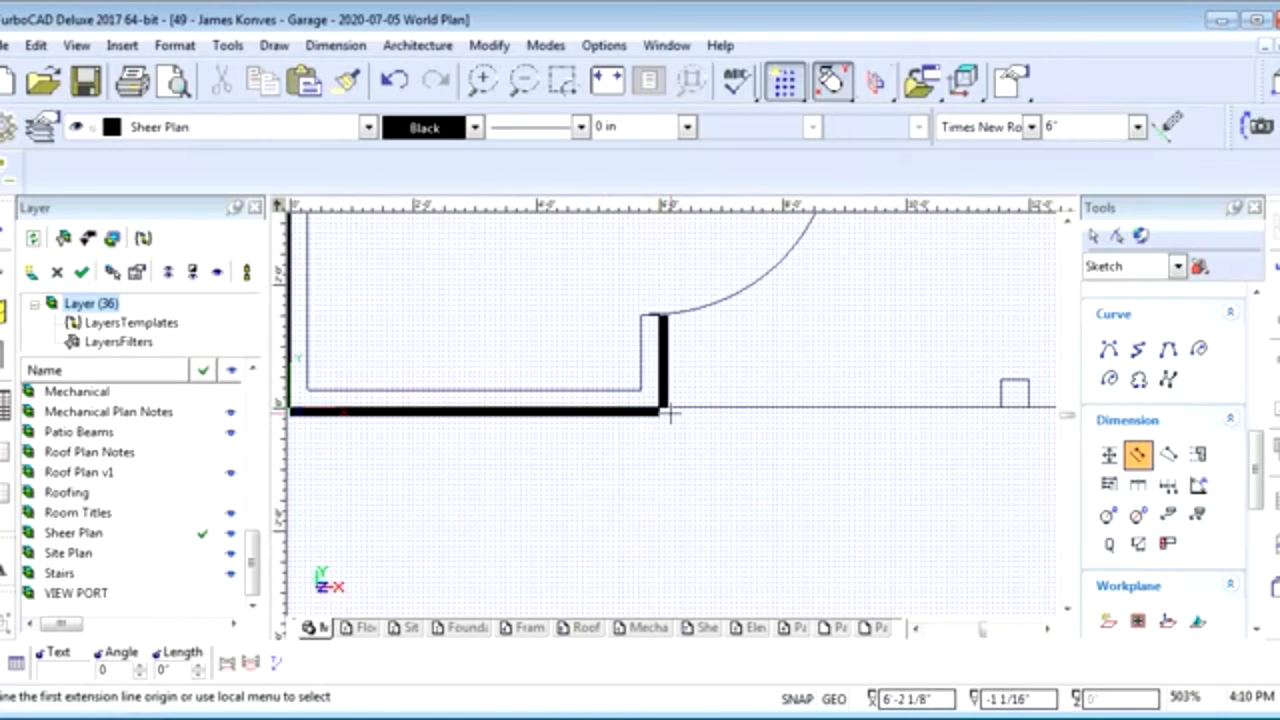
pyautogui.click(659, 417)
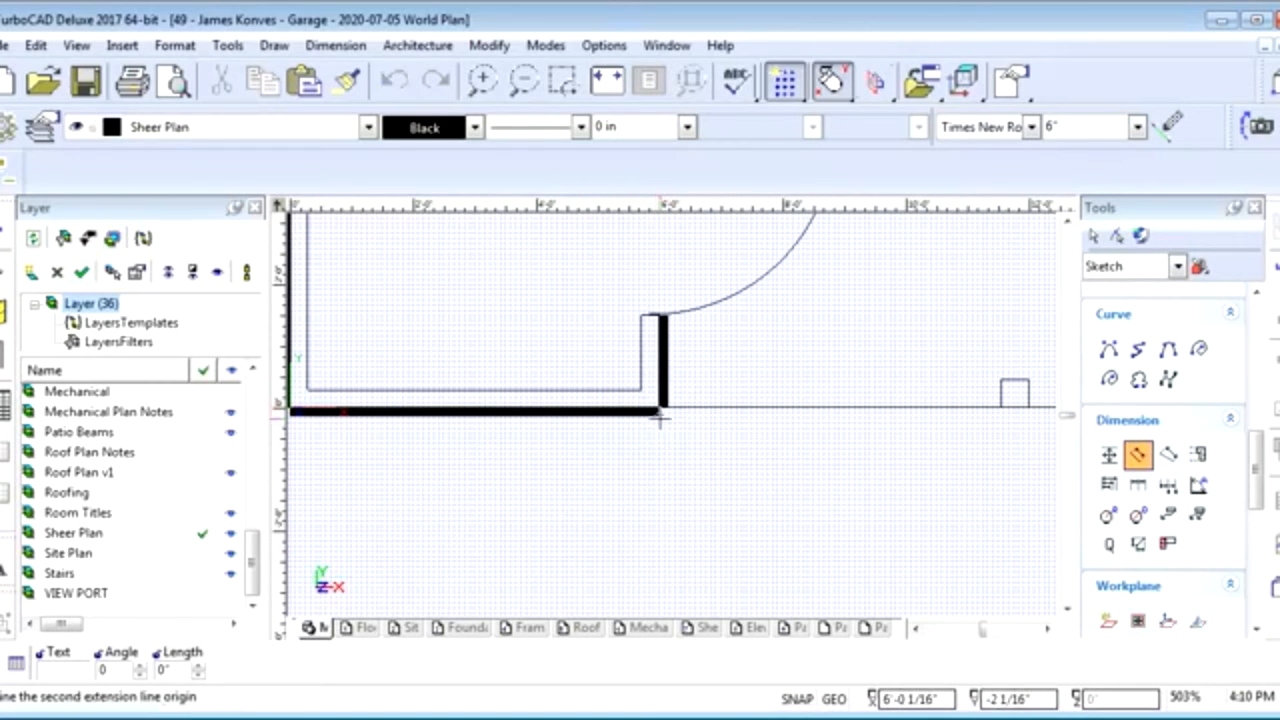
pyautogui.scroll(-2, 677, 417)
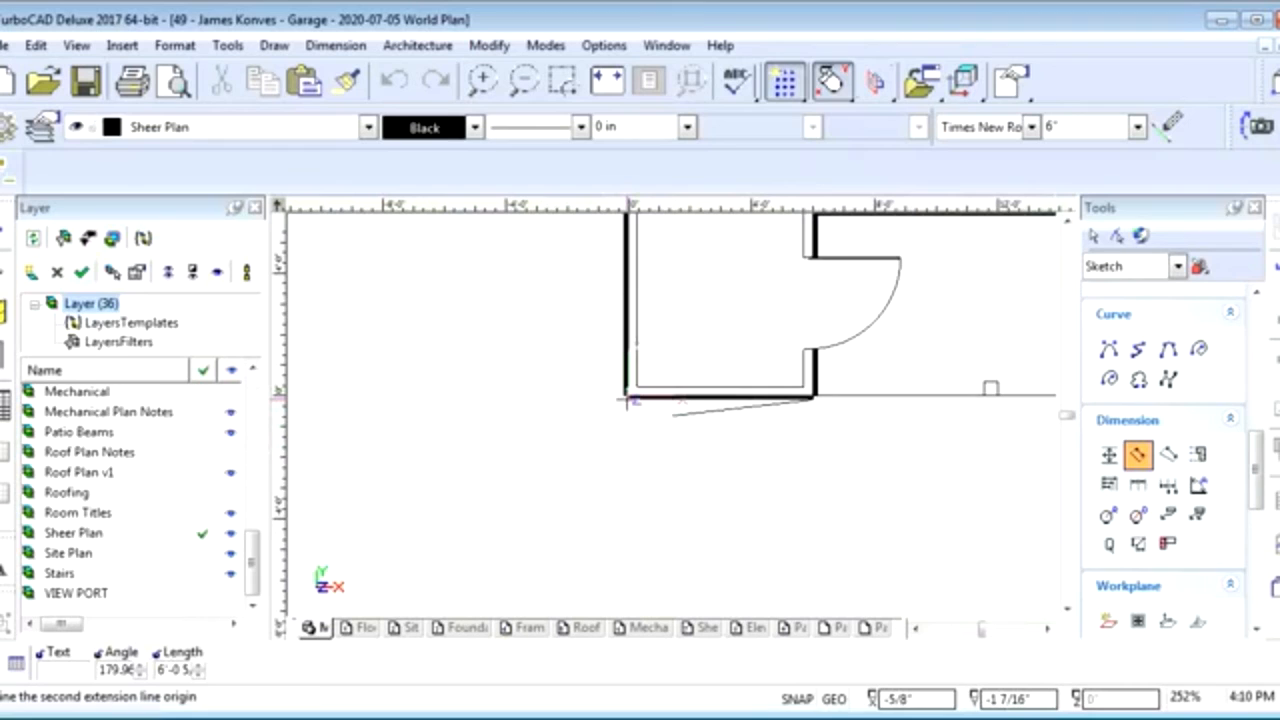
pyautogui.click(812, 398)
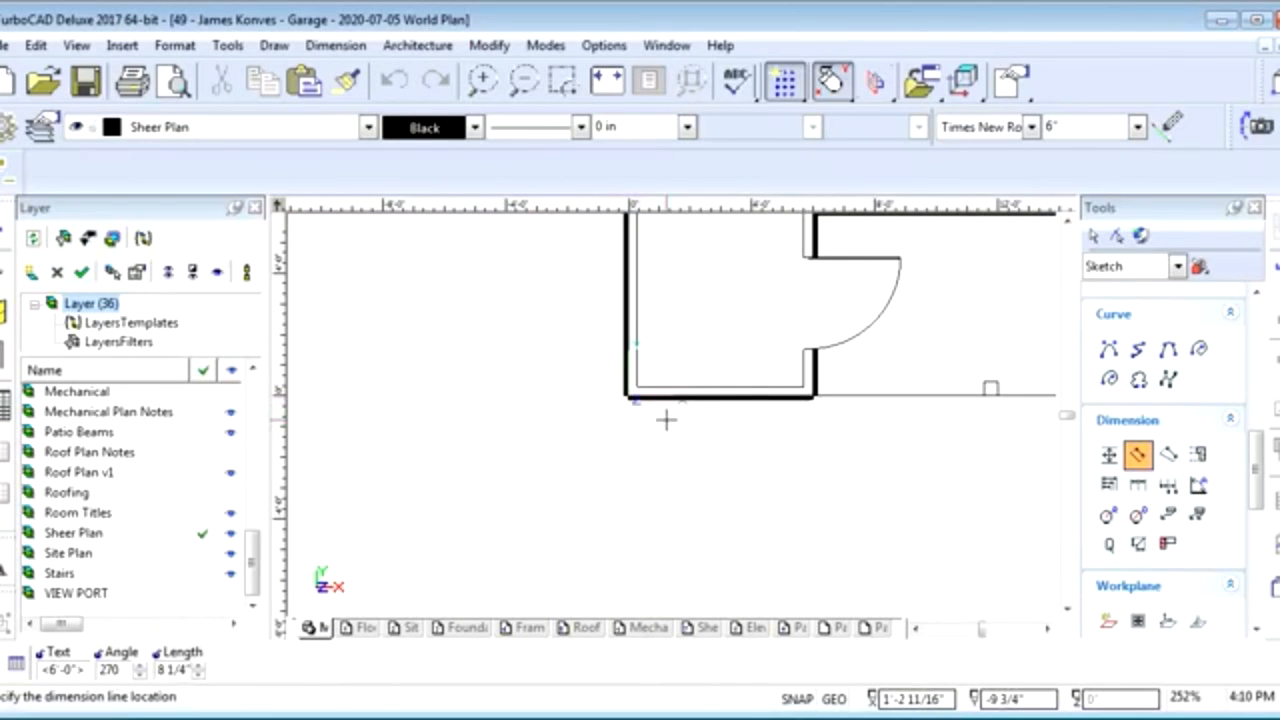
pyautogui.click(666, 420)
# Dimension the short vertical wall segment below the entry door, placing the dimension to its right
pyautogui.click(816, 396)
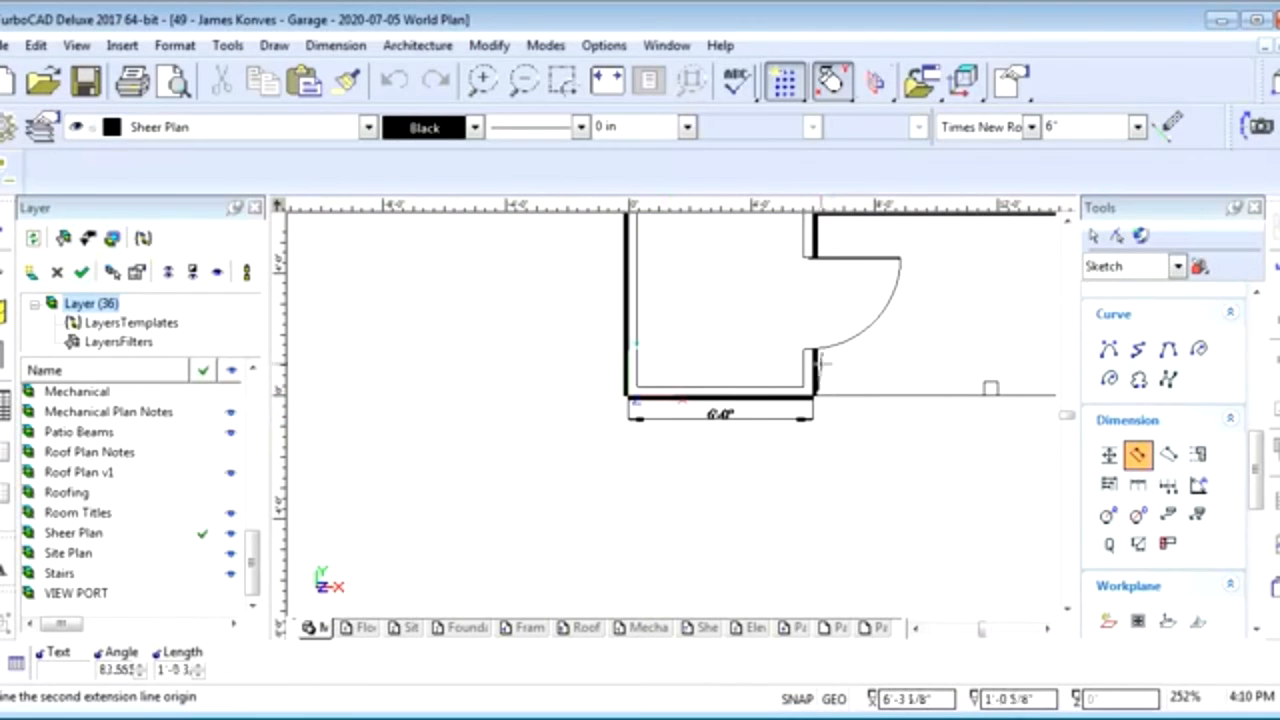
pyautogui.click(816, 349)
pyautogui.click(843, 346)
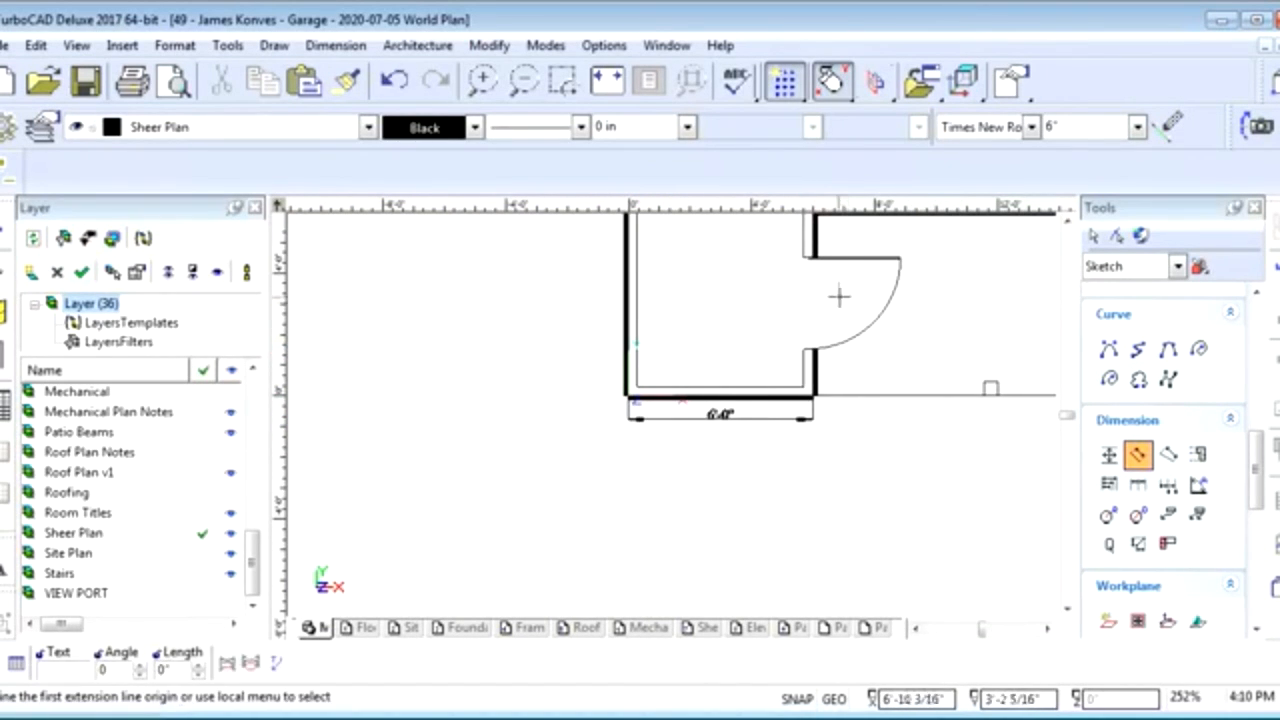
pyautogui.click(816, 258)
pyautogui.scroll(2, 690, 450)
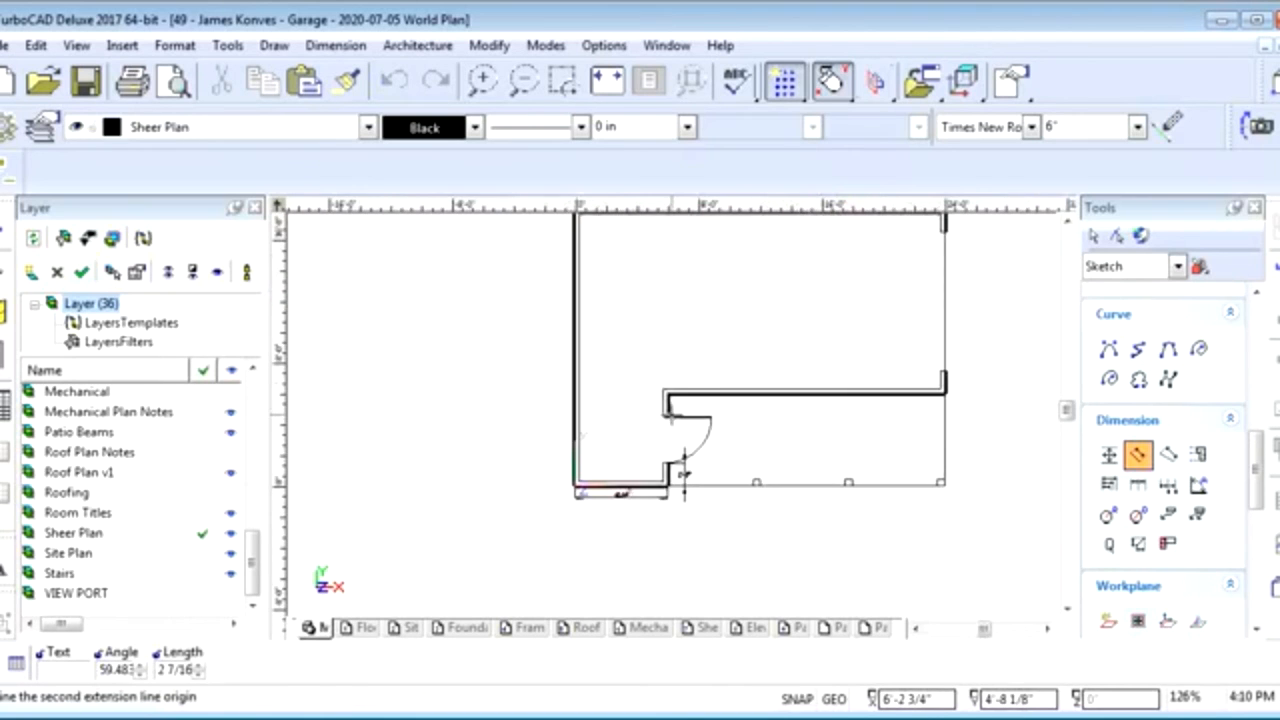
pyautogui.press('Escape')
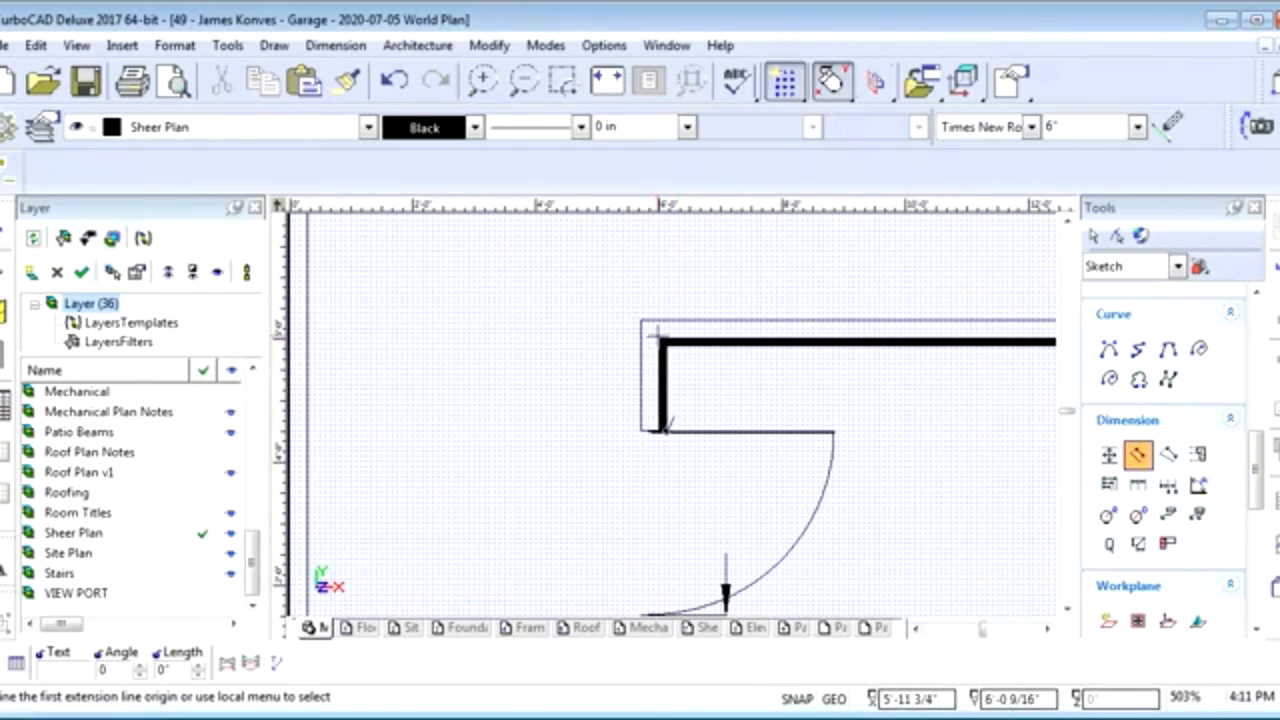
# Dimension the short vertical wall segment above the entry door, placing the dimension on its right side
pyautogui.click(662, 345)
pyautogui.click(708, 352)
pyautogui.click(659, 432)
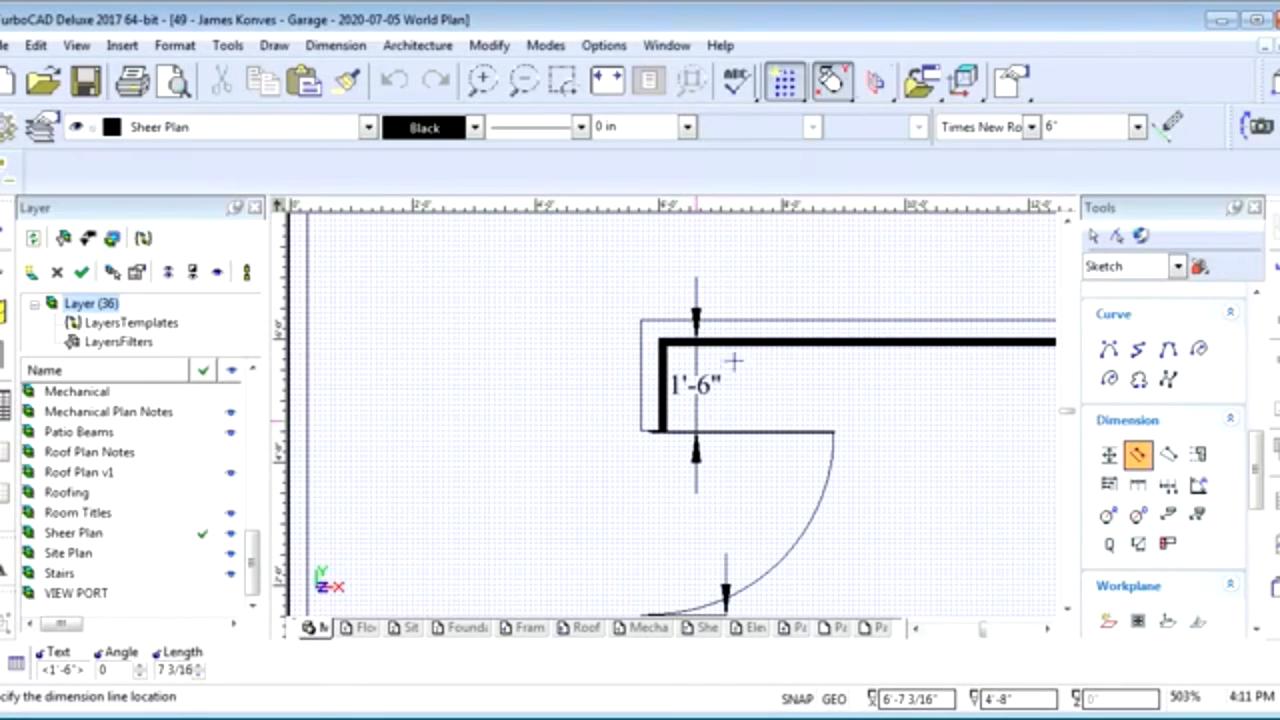
pyautogui.click(812, 362)
pyautogui.click(886, 383)
pyautogui.press('Return')
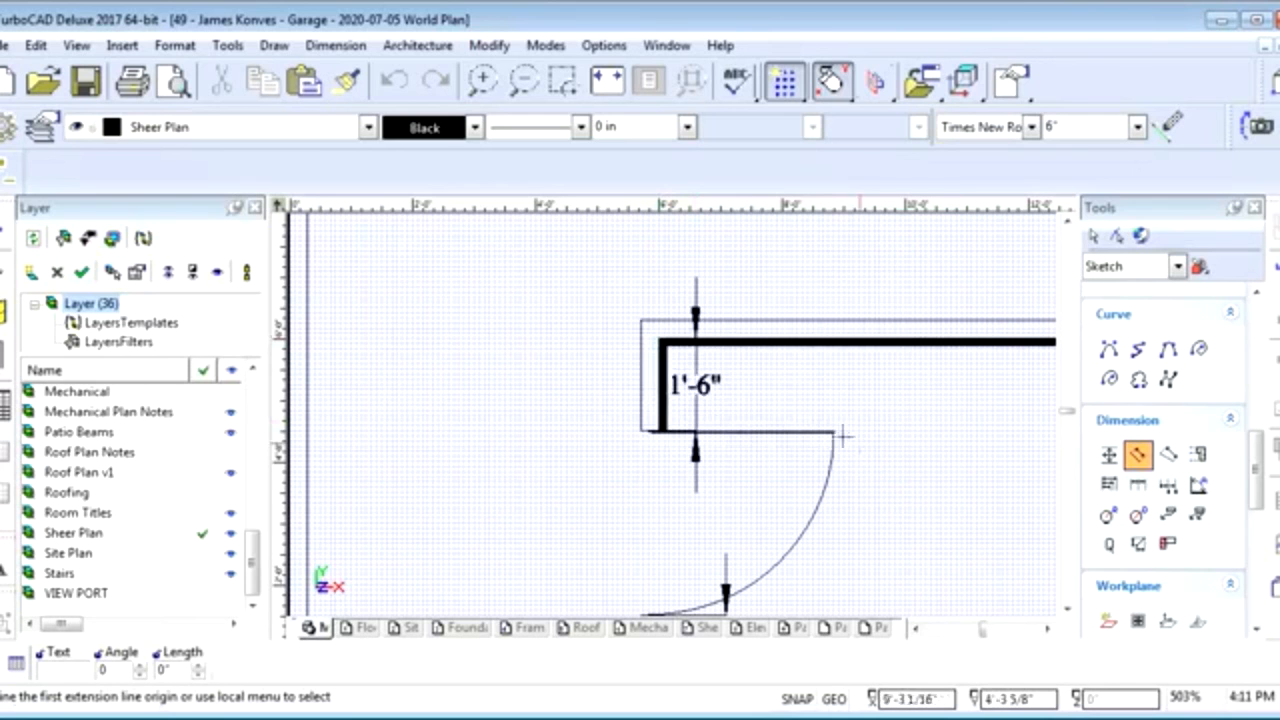
# Dimension the long horizontal wall from the inner corner above the entry door to the plan's right edge, placing the dimension below it
pyautogui.scroll(4, 662, 342)
pyautogui.click(640, 394)
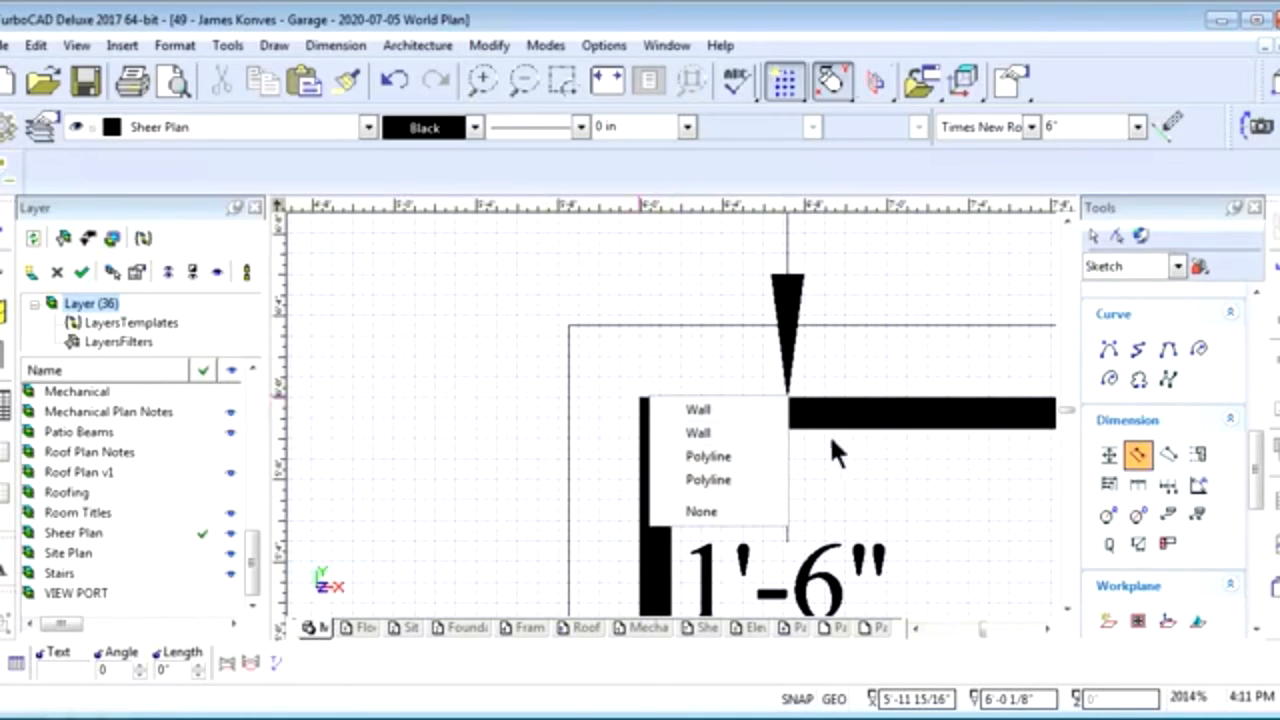
pyautogui.click(708, 420)
pyautogui.scroll(-4, 615, 410)
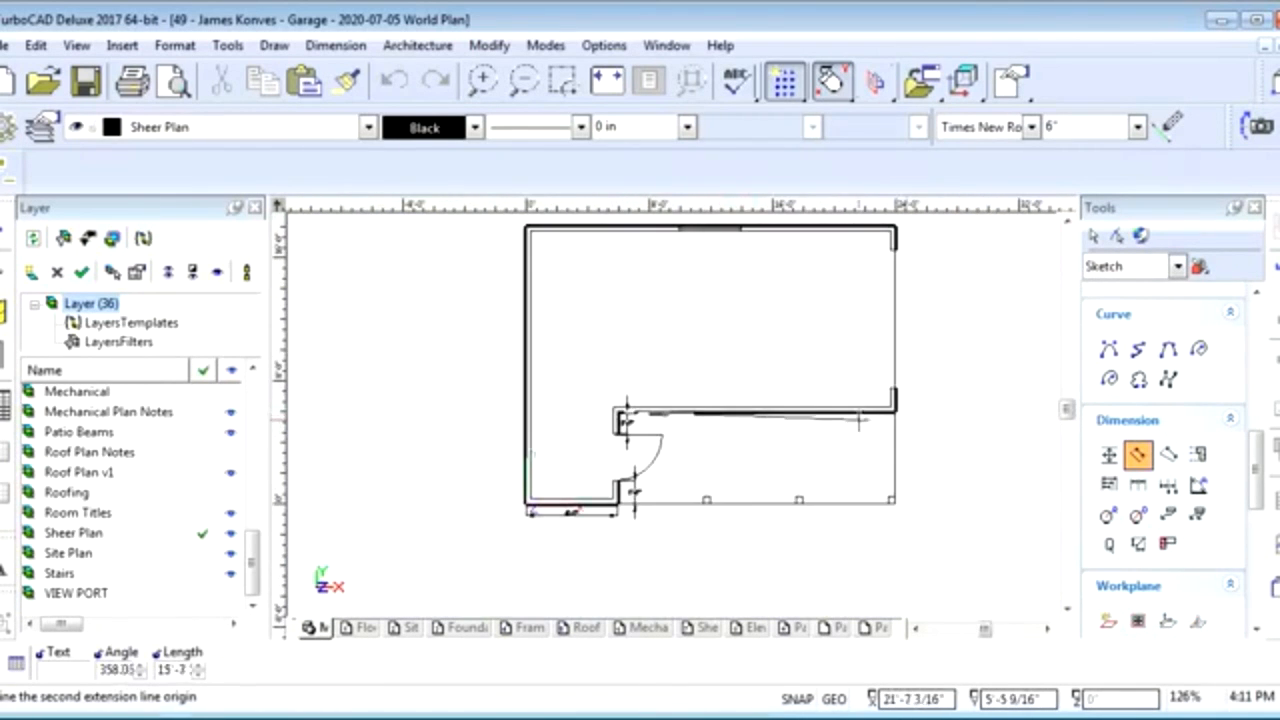
pyautogui.scroll(4, 895, 405)
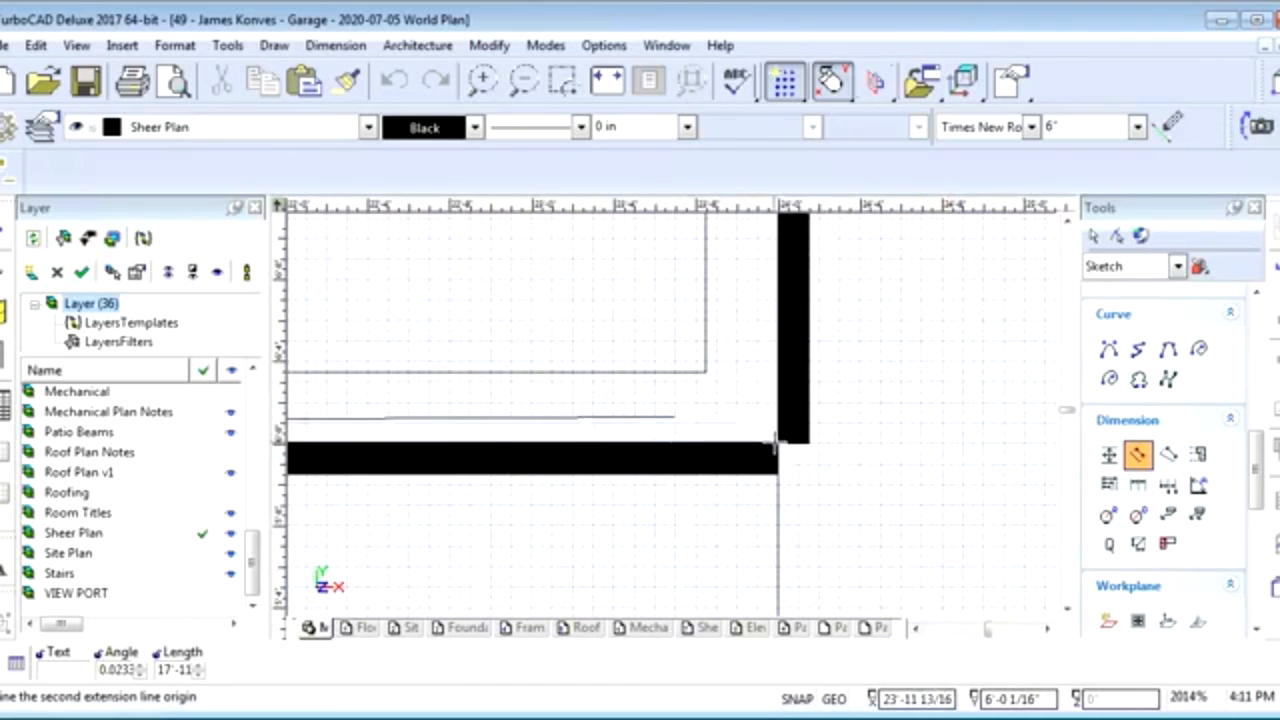
pyautogui.click(780, 444)
pyautogui.click(830, 457)
pyautogui.scroll(-2, 640, 517)
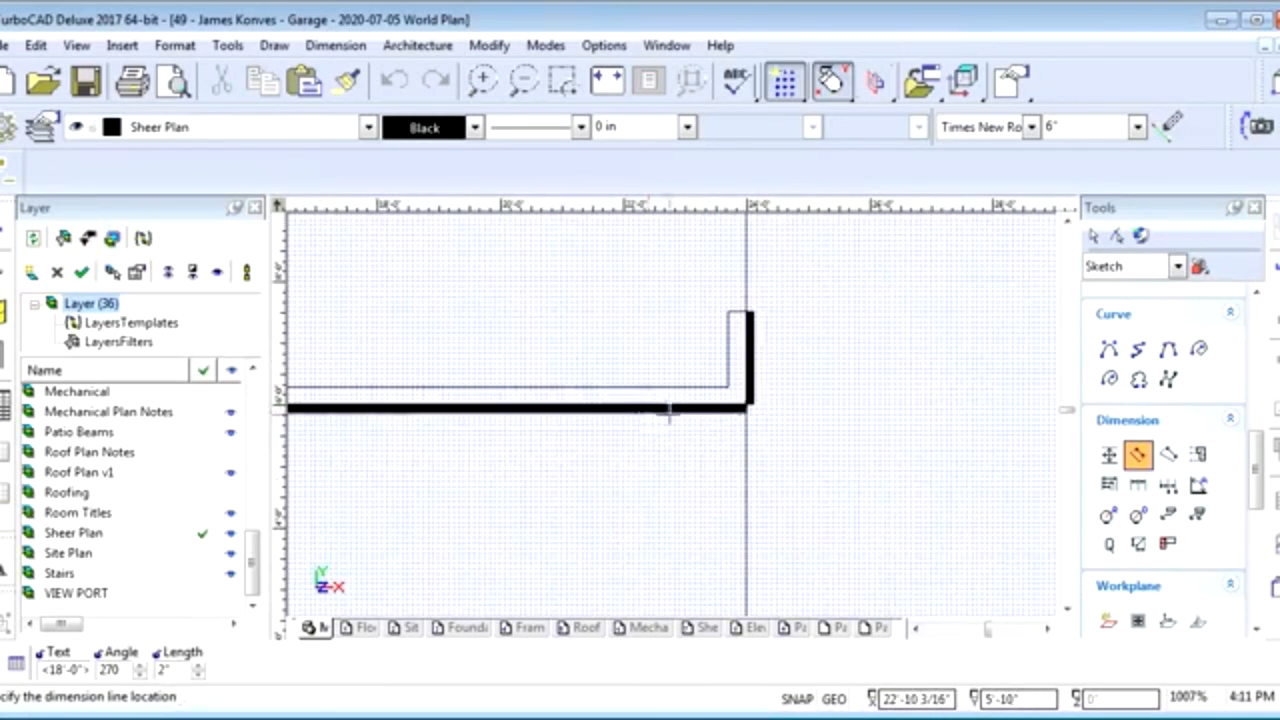
pyautogui.scroll(-1, 416, 463)
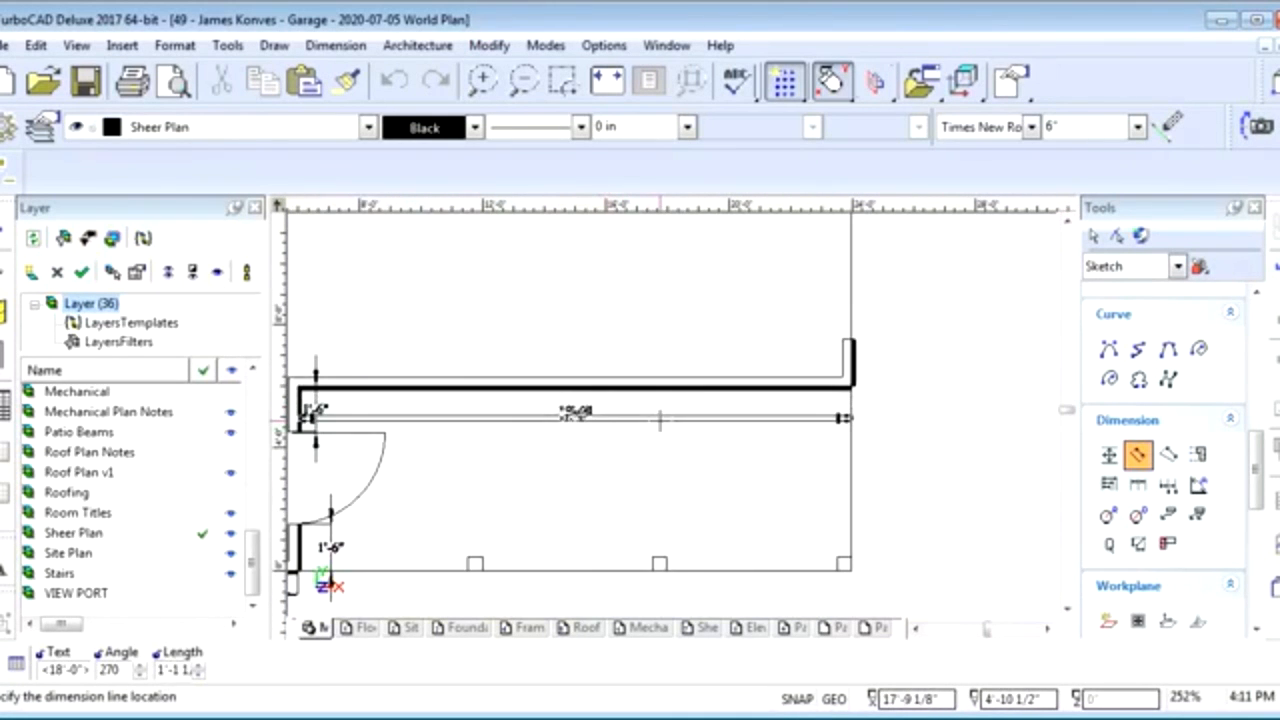
# Dimension the short return wall at the lower end of the plan's right side, placing the dimension outside the wall
pyautogui.click(855, 386)
pyautogui.scroll(1, 855, 386)
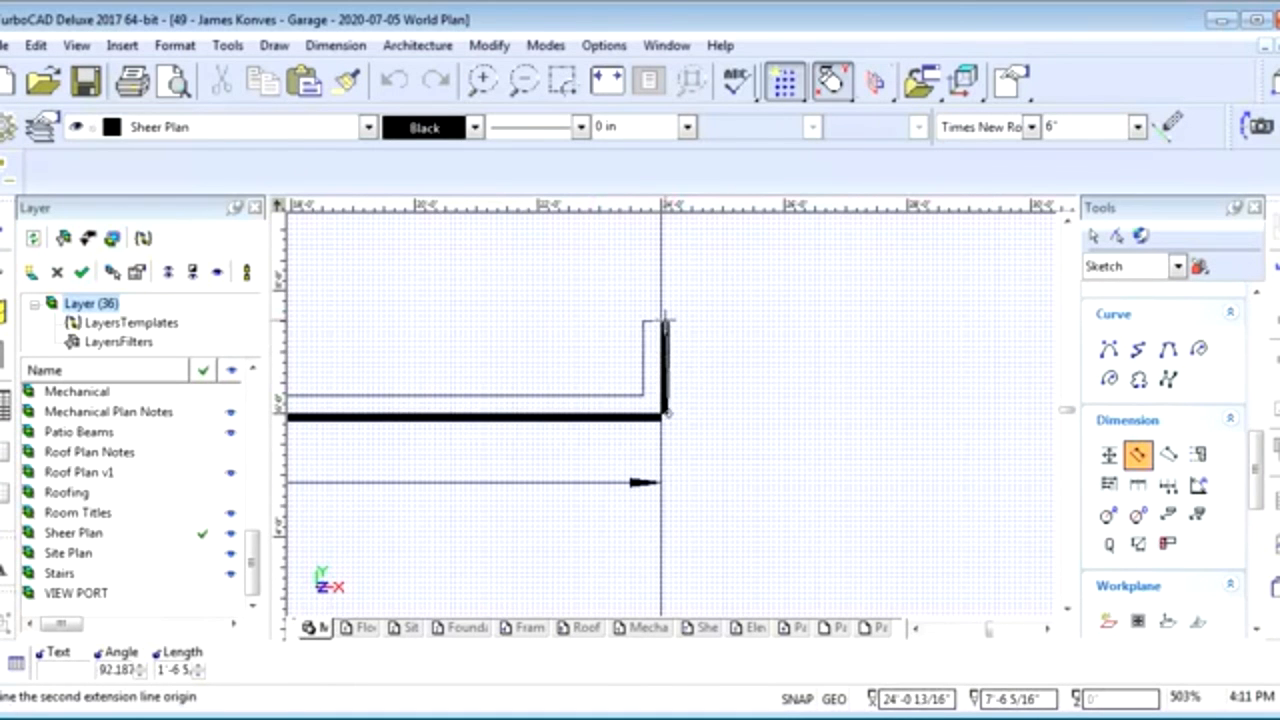
pyautogui.click(672, 320)
pyautogui.click(722, 345)
pyautogui.scroll(-1, 722, 345)
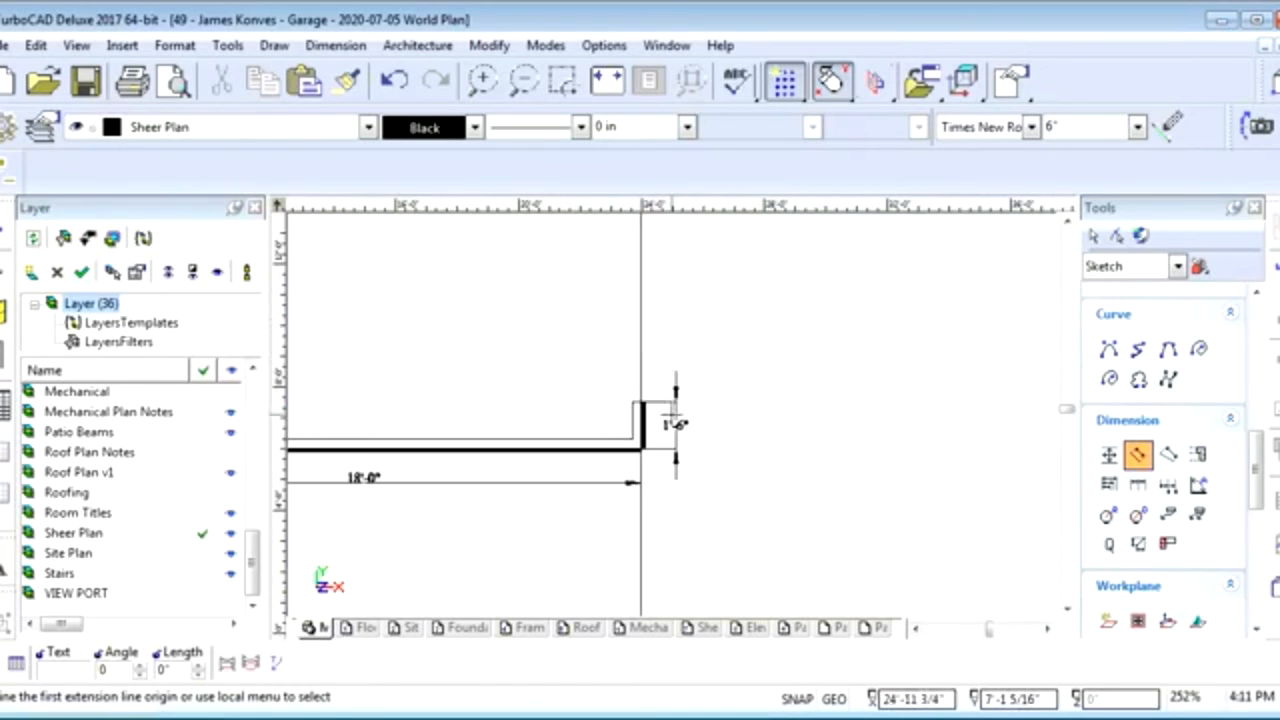
# Dimension the short return wall at the plan's upper-right corner, placing the dimension outside the wall
pyautogui.scroll(-1, 673, 325)
pyautogui.scroll(1, 674, 470)
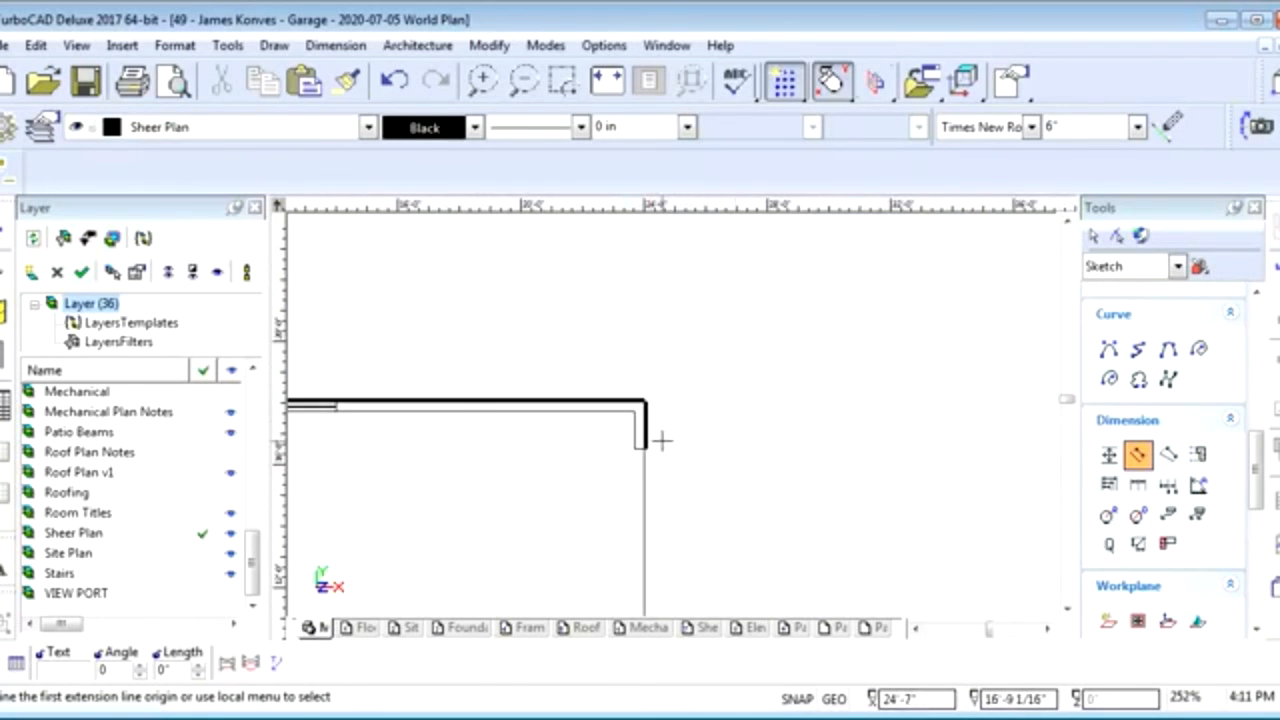
pyautogui.scroll(1, 662, 440)
pyautogui.click(645, 435)
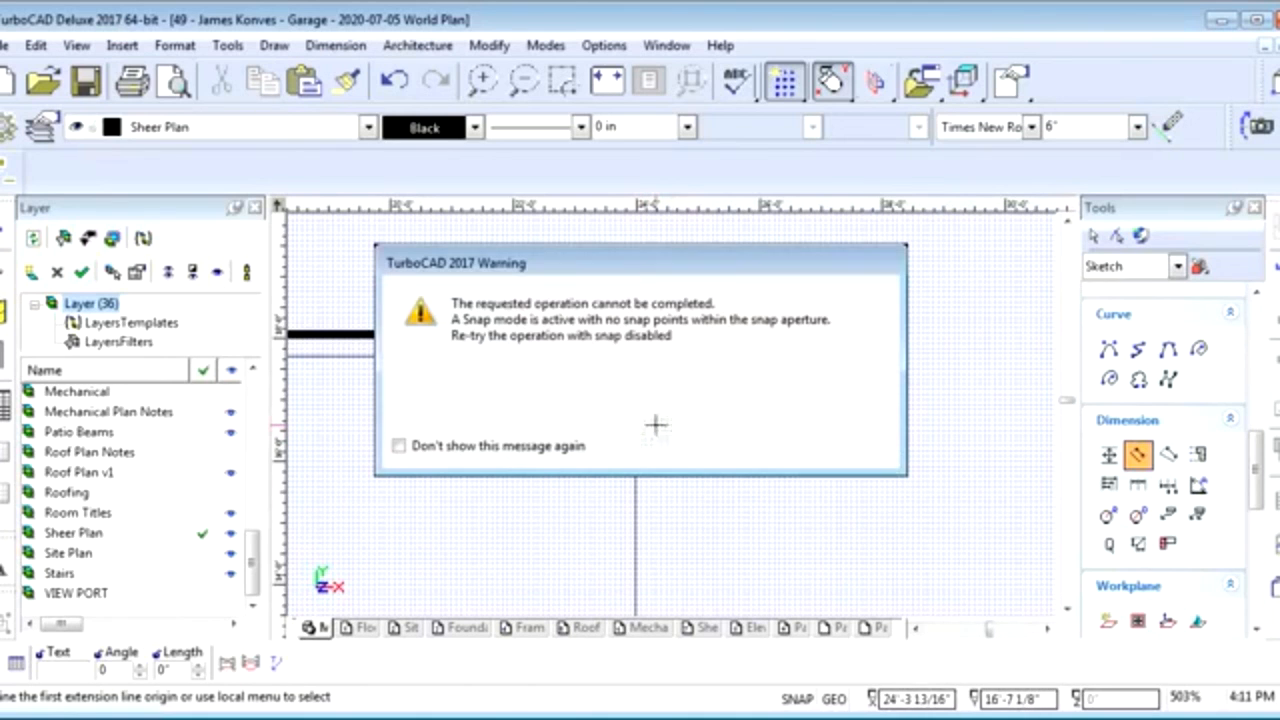
pyautogui.click(835, 444)
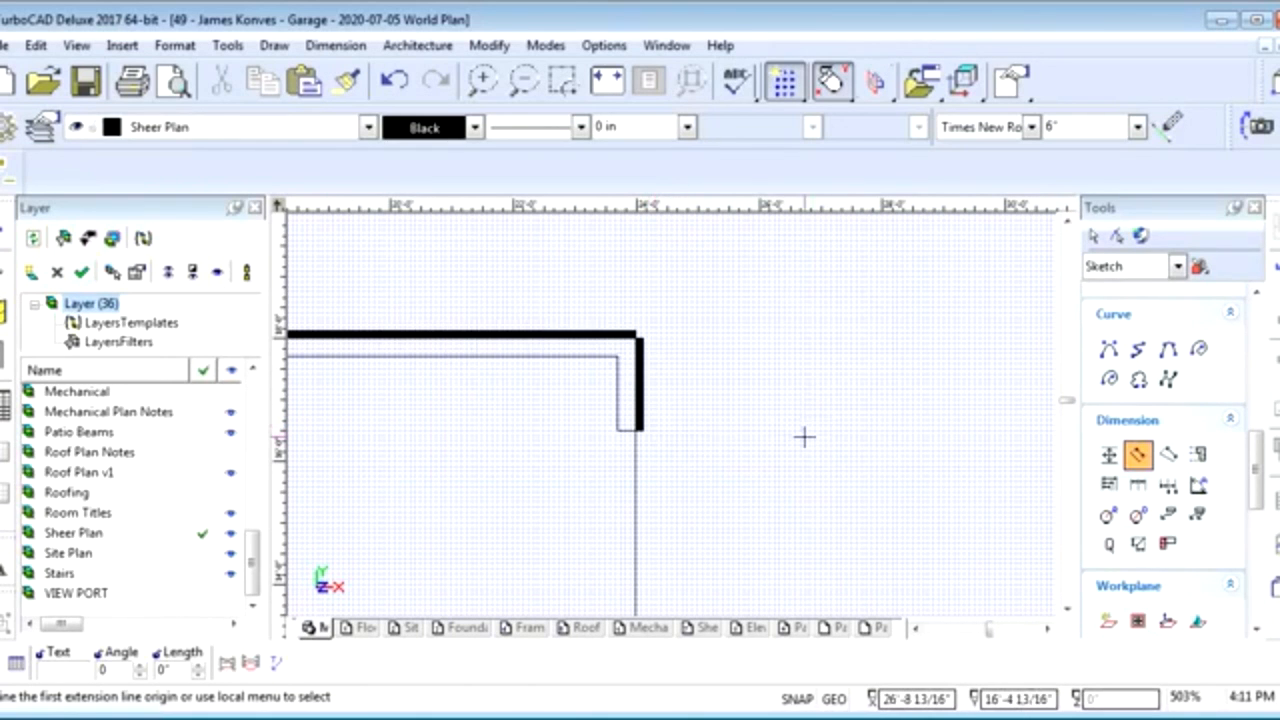
pyautogui.click(641, 432)
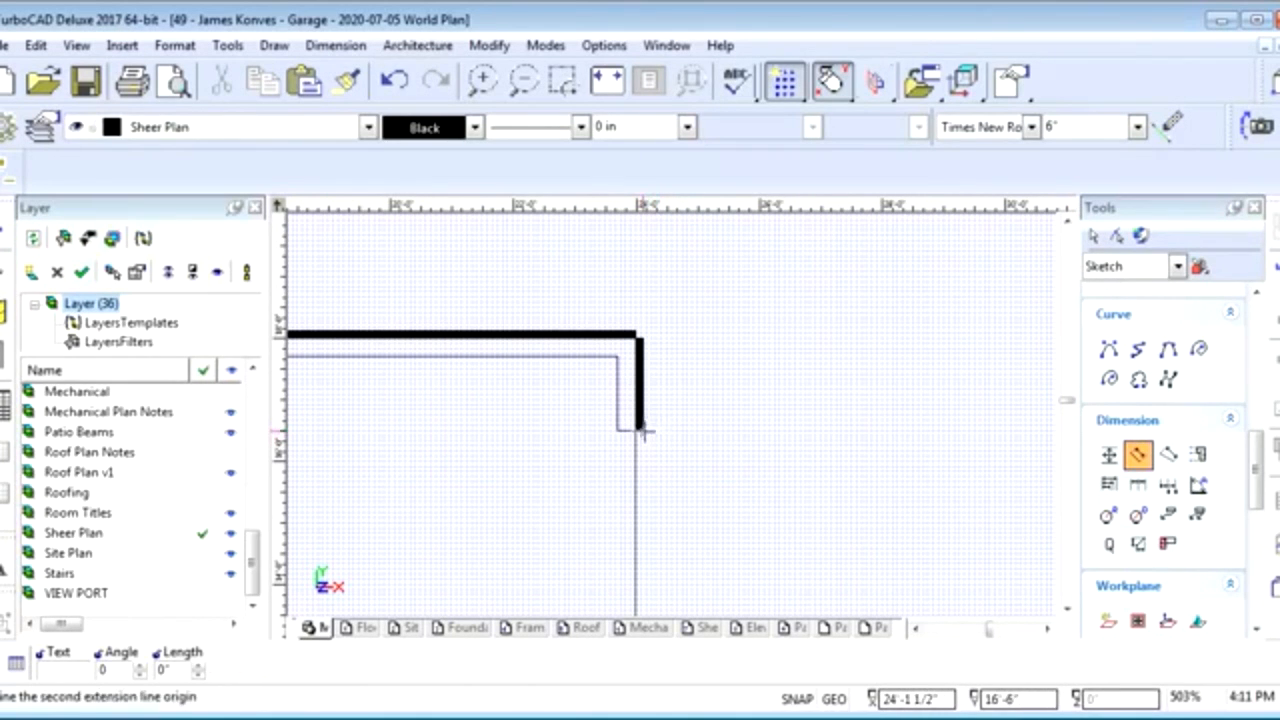
pyautogui.click(643, 336)
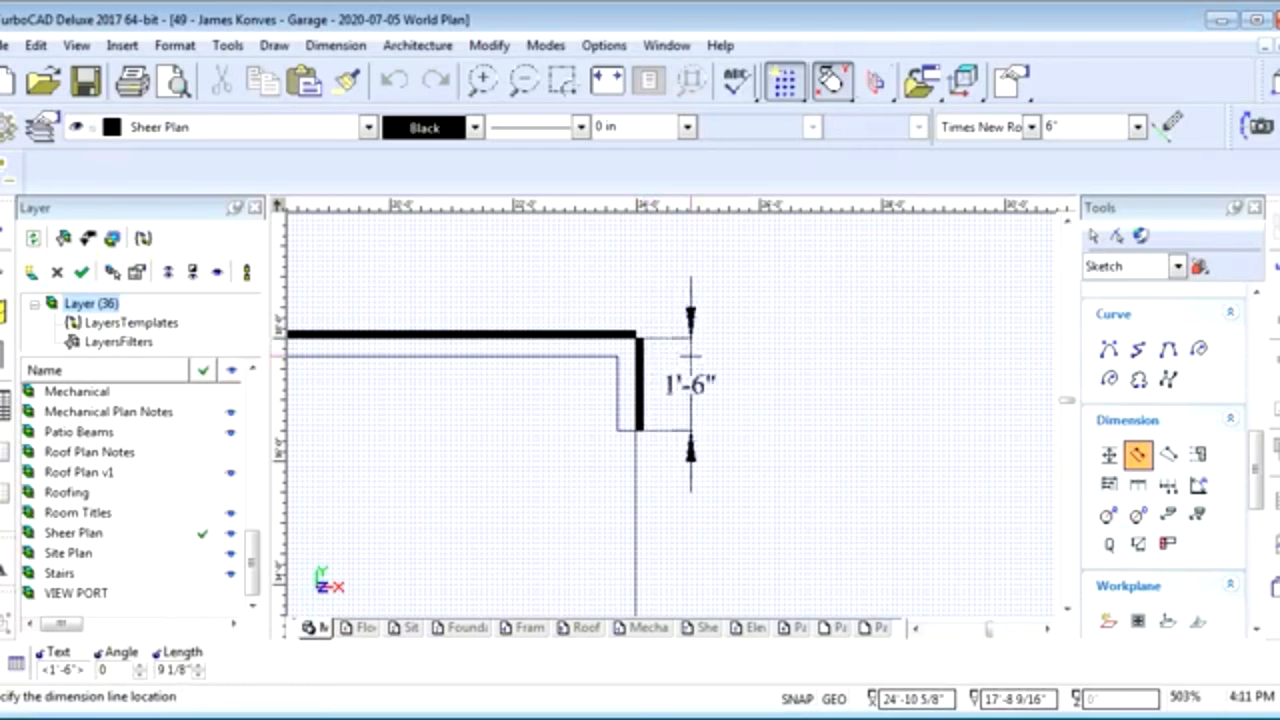
pyautogui.click(690, 384)
# Dimension the full upper wall of the garage from corner to corner, placing the dimension above it
pyautogui.click(637, 329)
pyautogui.scroll(-6, 637, 329)
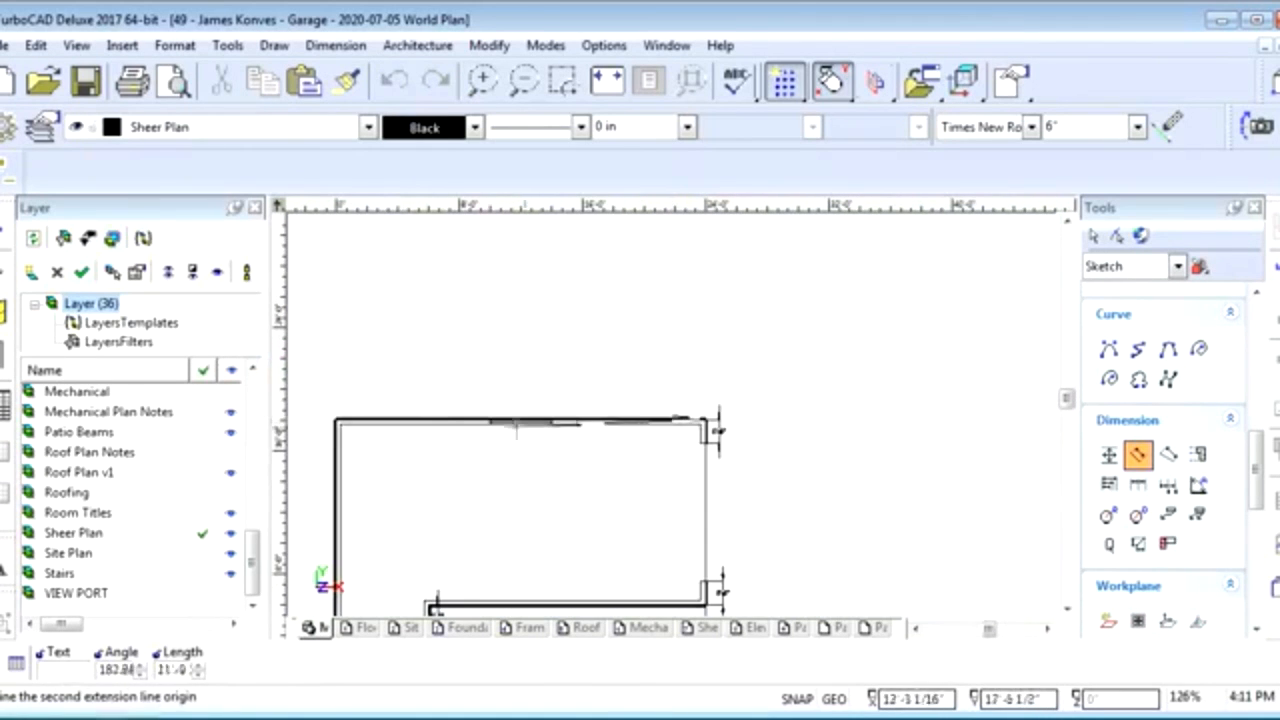
pyautogui.scroll(3, 337, 417)
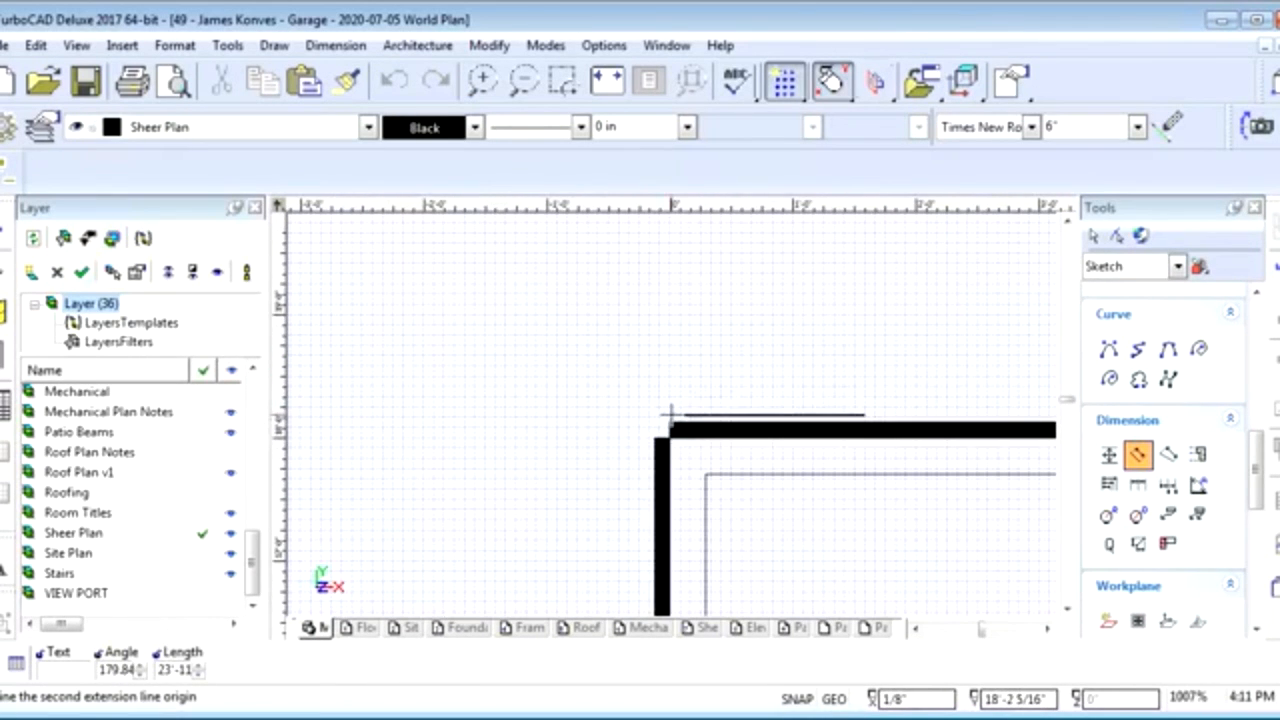
pyautogui.click(669, 416)
pyautogui.scroll(-2, 751, 409)
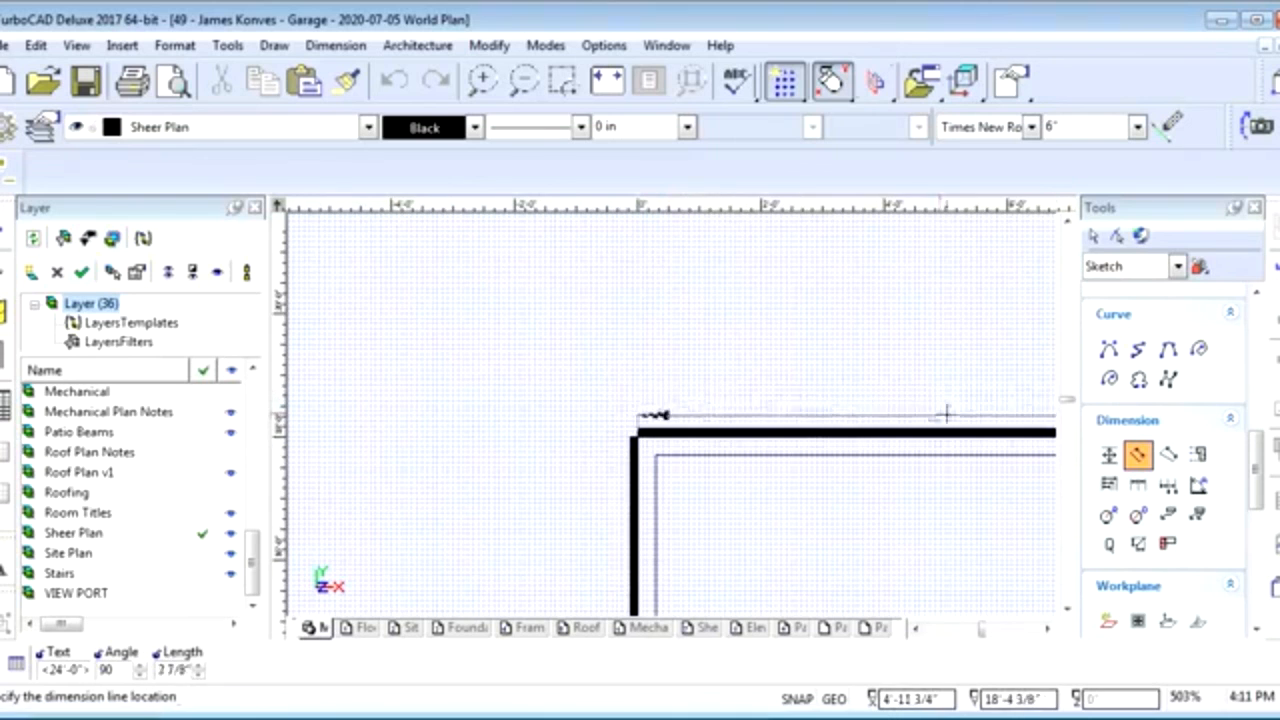
pyautogui.click(769, 401)
# Dimension the full left wall of the garage from its upper to its lower corner, placing the dimension outside the wall
pyautogui.scroll(-1, 525, 438)
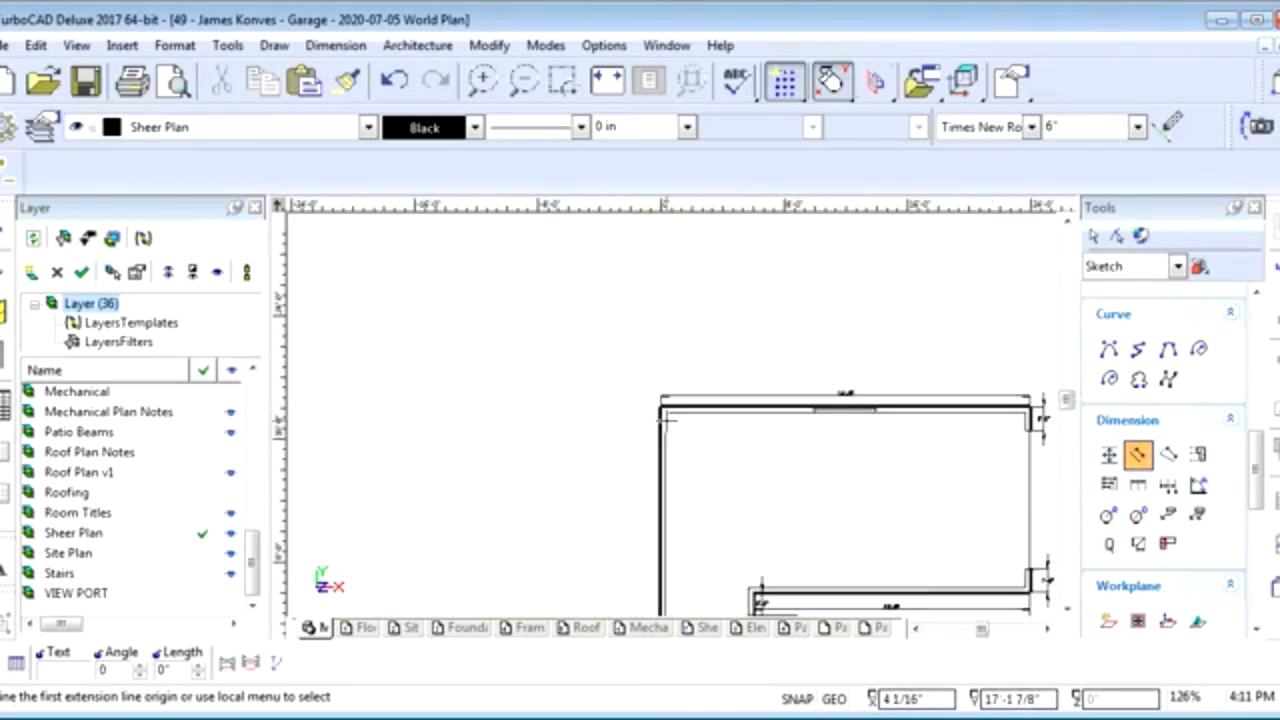
pyautogui.scroll(1, 653, 457)
pyautogui.click(684, 312)
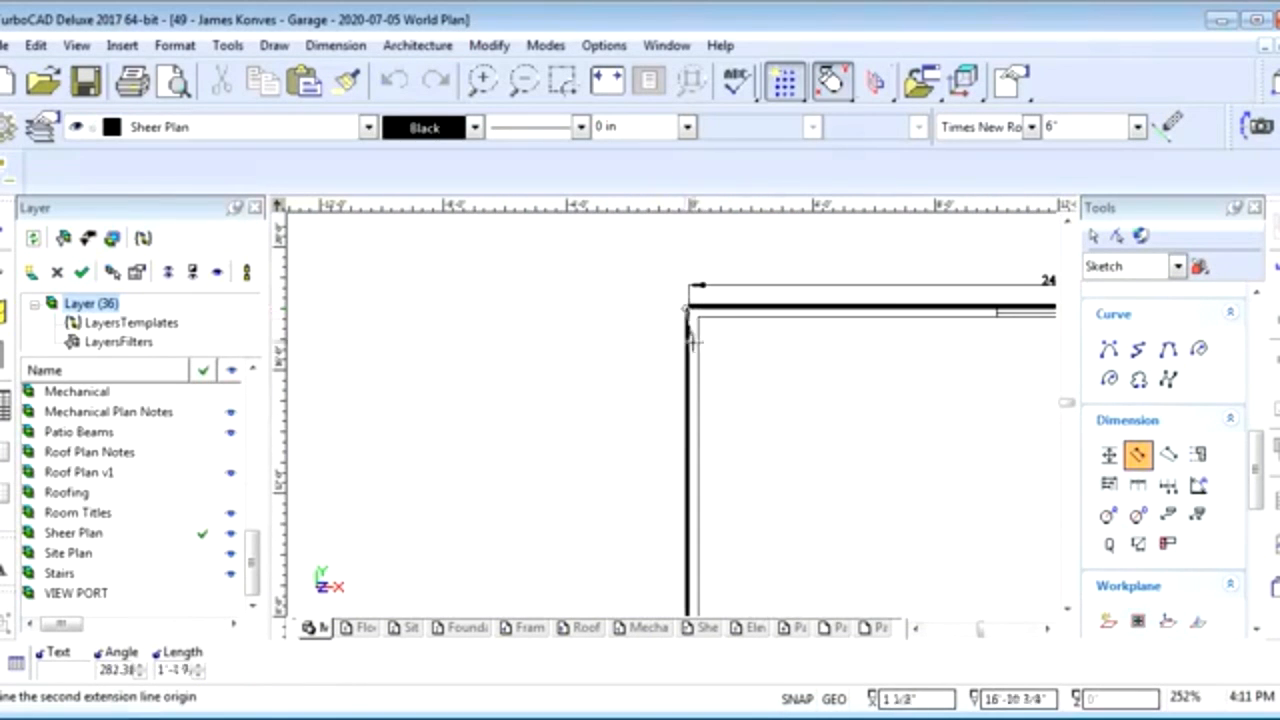
pyautogui.scroll(-1, 686, 330)
pyautogui.scroll(-1, 683, 460)
pyautogui.scroll(3, 681, 462)
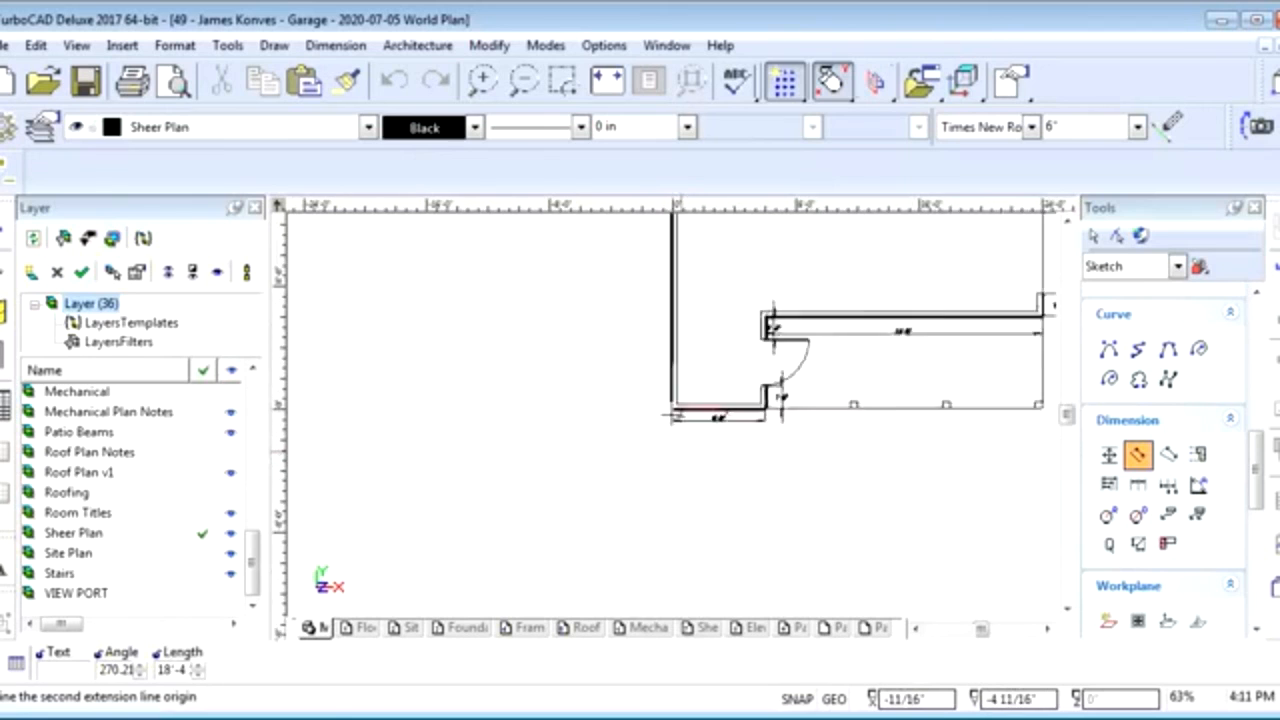
pyautogui.click(680, 421)
pyautogui.click(633, 395)
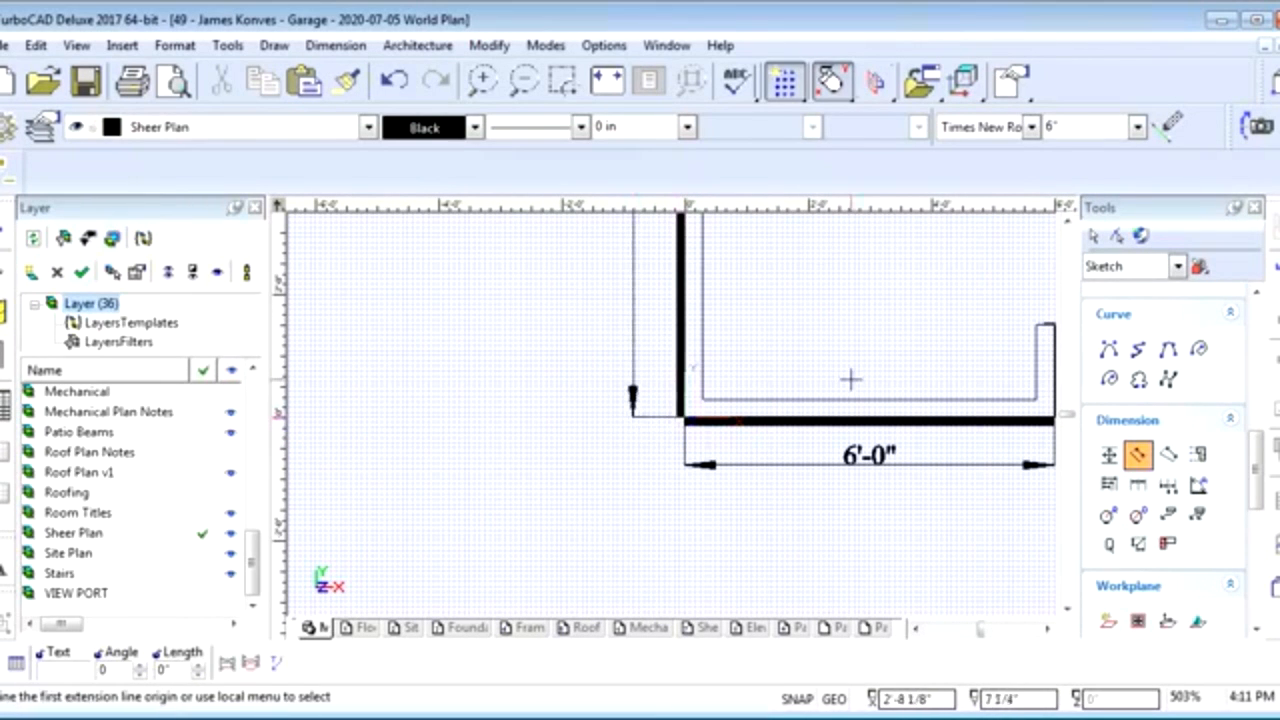
pyautogui.scroll(-2, 722, 414)
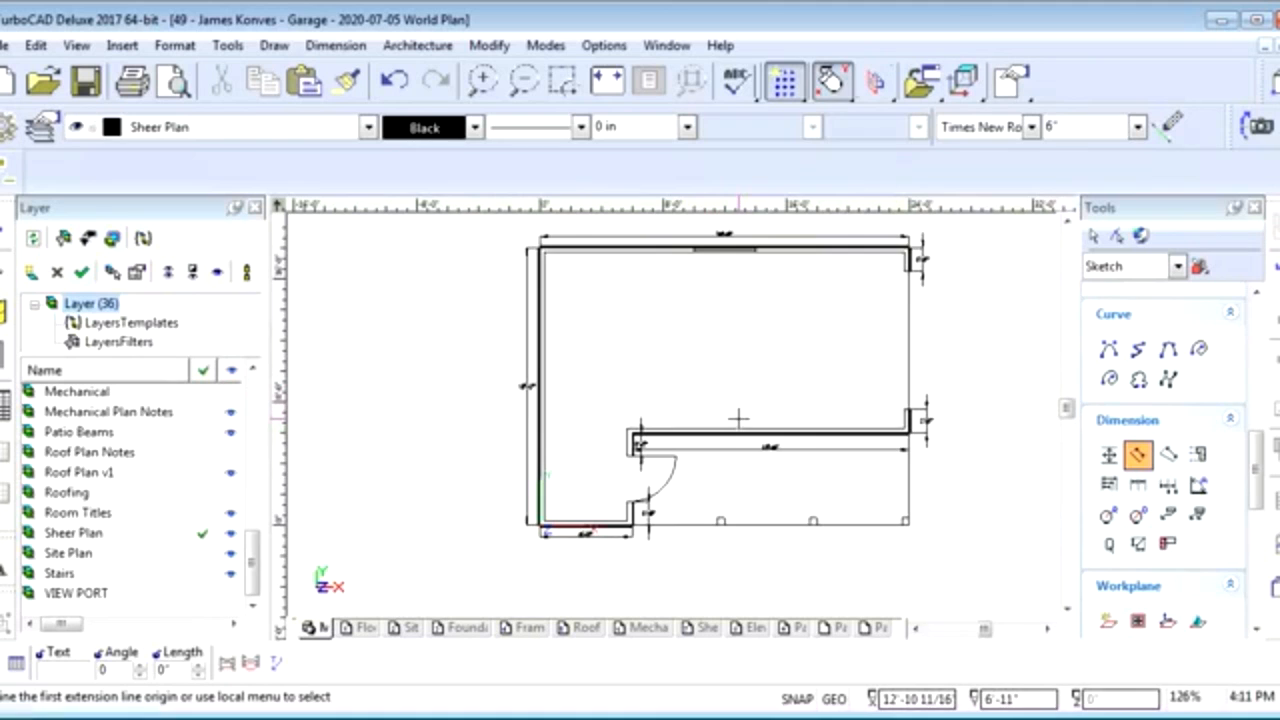
pyautogui.scroll(-1, 671, 406)
pyautogui.scroll(1, 671, 406)
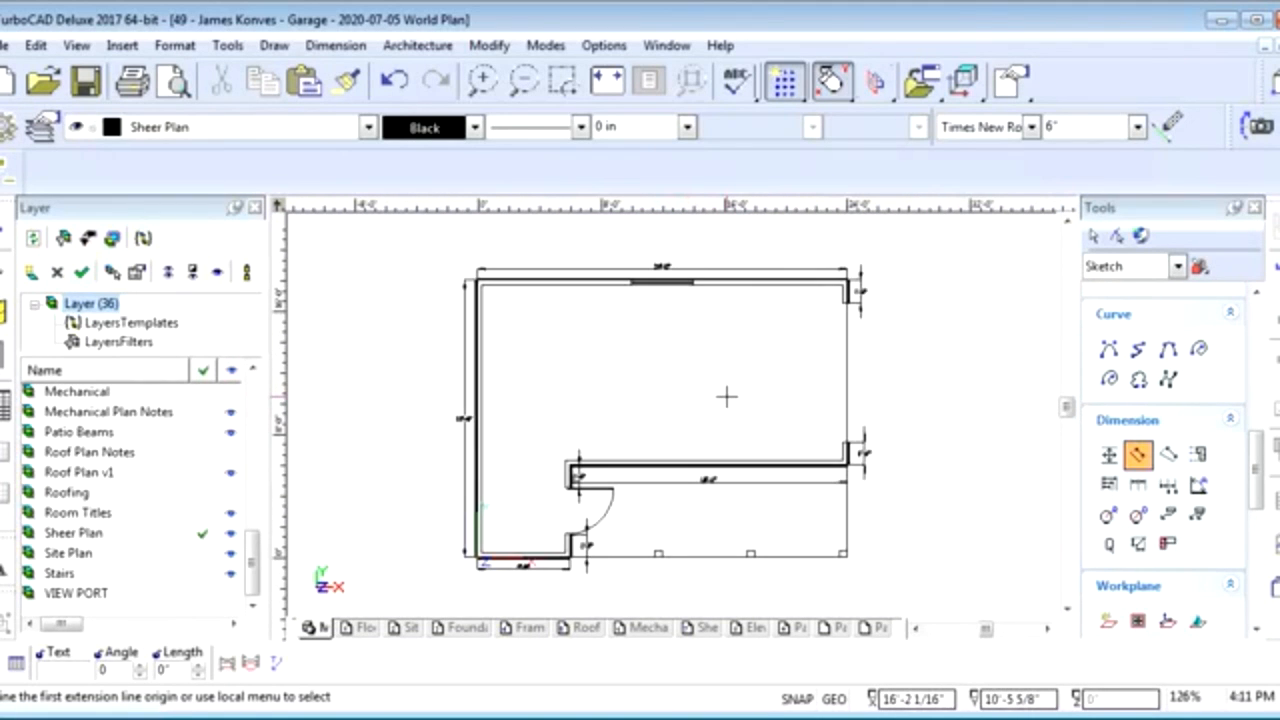